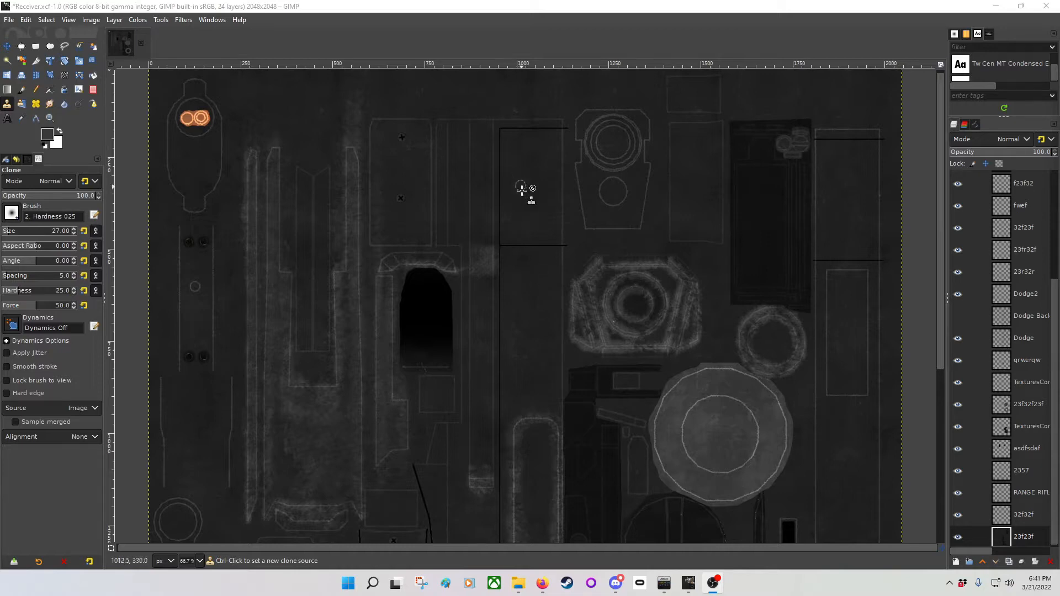
Examine the whole receiver texture and its layer stack to identify which layers hold the surface detail
{"action": "scroll", "coordinate": [528, 205], "scroll_direction": "down", "scroll_amount": 5}
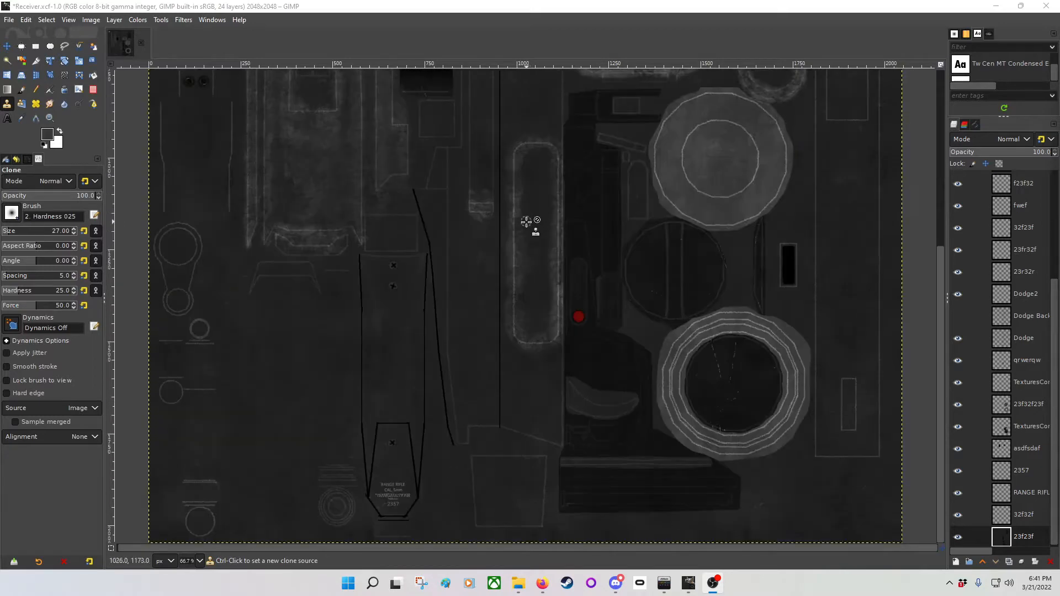
{"action": "scroll", "coordinate": [528, 215], "scroll_direction": "up", "scroll_amount": 5}
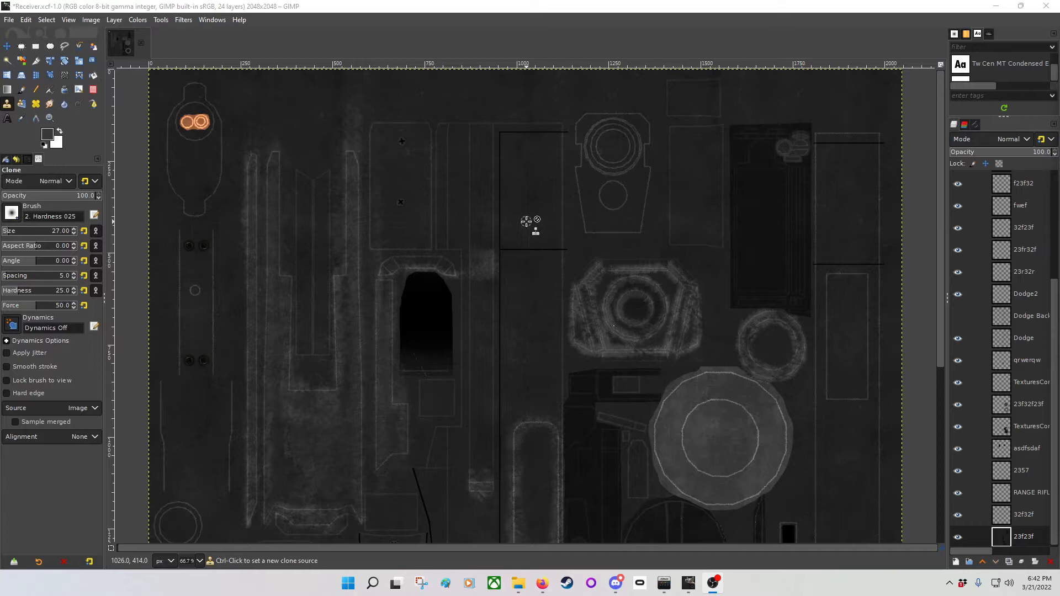
{"action": "scroll", "coordinate": [527, 221], "scroll_direction": "down", "scroll_amount": 6}
{"action": "scroll", "coordinate": [526, 220], "scroll_direction": "up", "scroll_amount": 6}
{"action": "scroll", "coordinate": [526, 221], "scroll_direction": "down", "scroll_amount": 5}
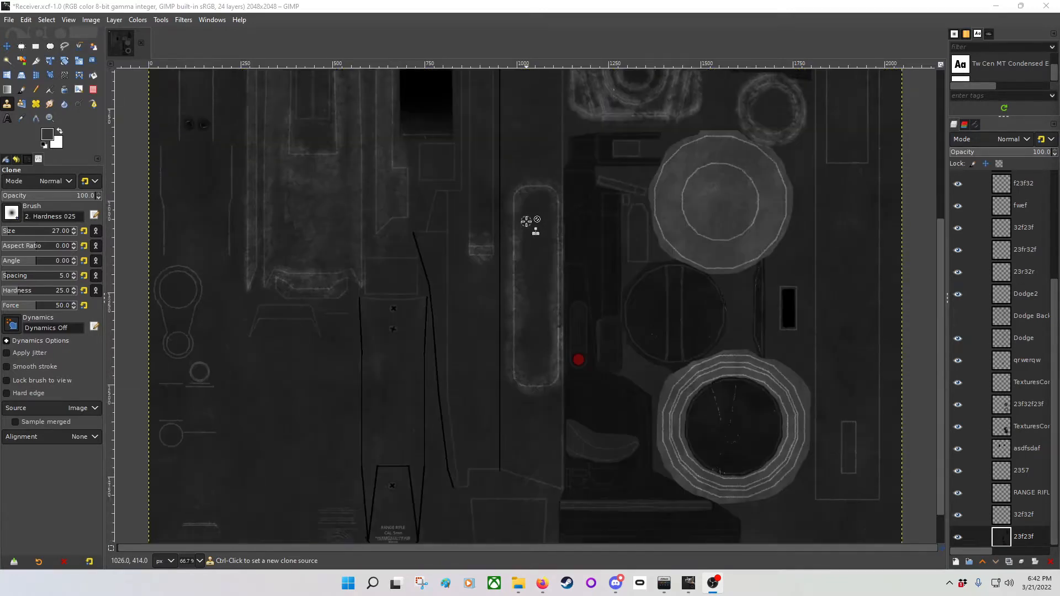
{"action": "scroll", "coordinate": [526, 220], "scroll_direction": "down", "scroll_amount": 1}
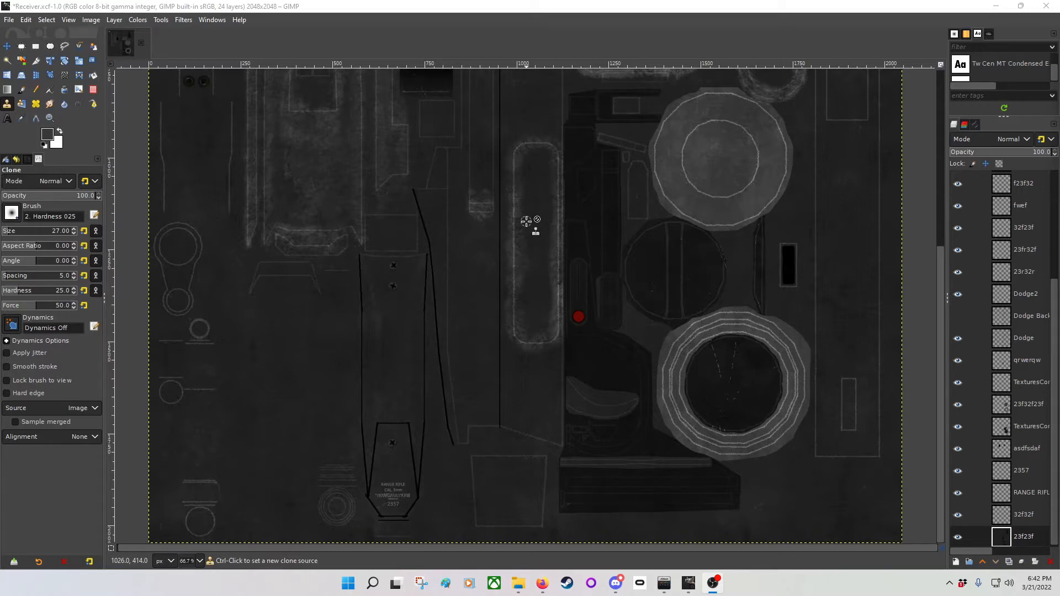
{"action": "scroll", "coordinate": [996, 434], "scroll_direction": "down", "scroll_amount": 2}
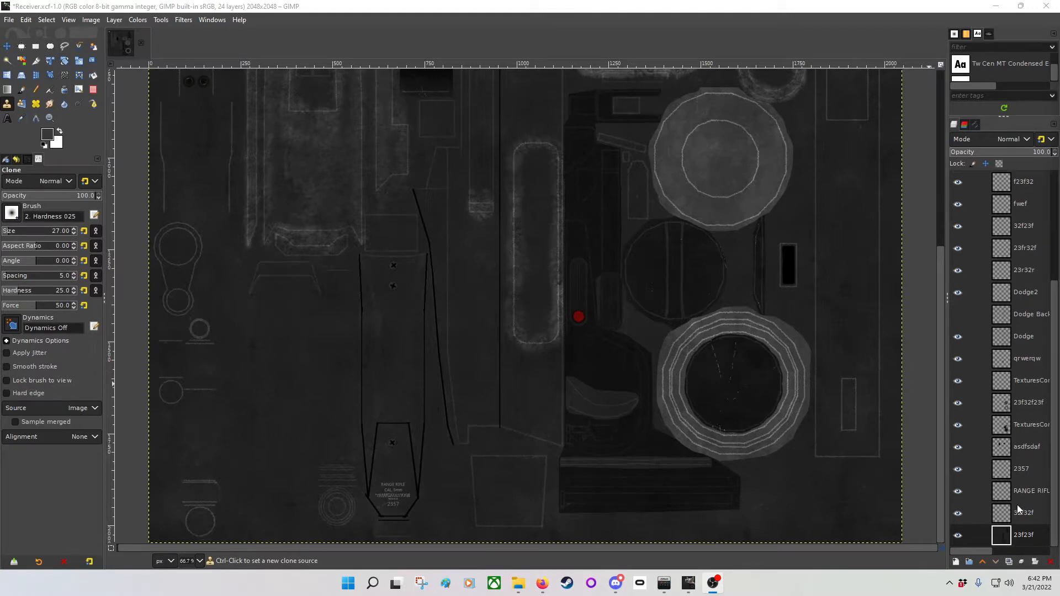
{"action": "scroll", "coordinate": [999, 356], "scroll_direction": "up", "scroll_amount": 5}
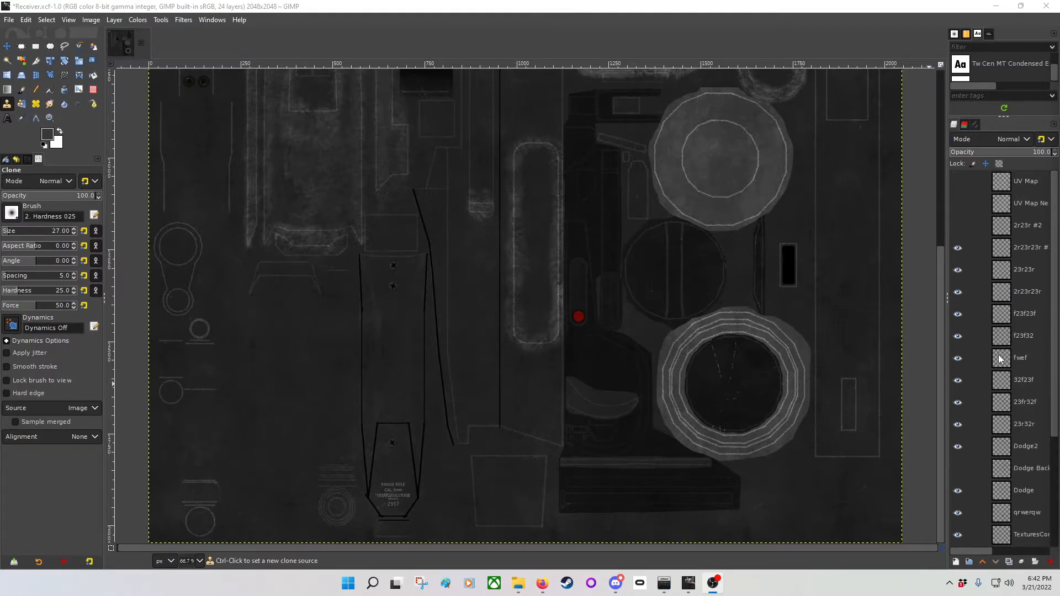
{"action": "scroll", "coordinate": [1000, 358], "scroll_direction": "down", "scroll_amount": 5}
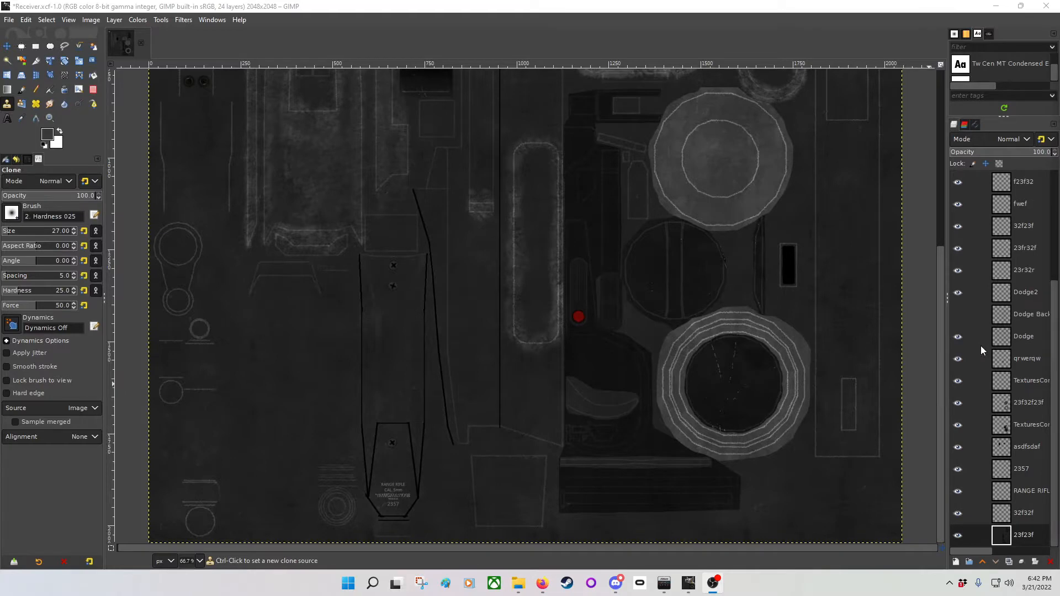
{"action": "scroll", "coordinate": [984, 326], "scroll_direction": "up", "scroll_amount": 5}
{"action": "scroll", "coordinate": [983, 327], "scroll_direction": "down", "scroll_amount": 5}
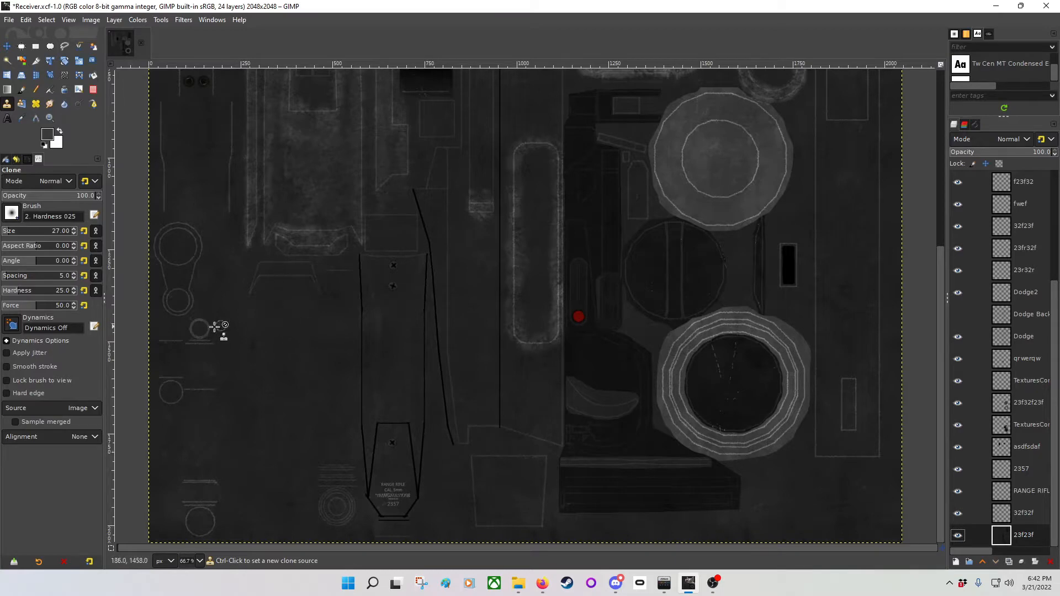
{"action": "left_click", "coordinate": [392, 286]}
{"action": "scroll", "coordinate": [455, 252], "scroll_direction": "up", "scroll_amount": 10}
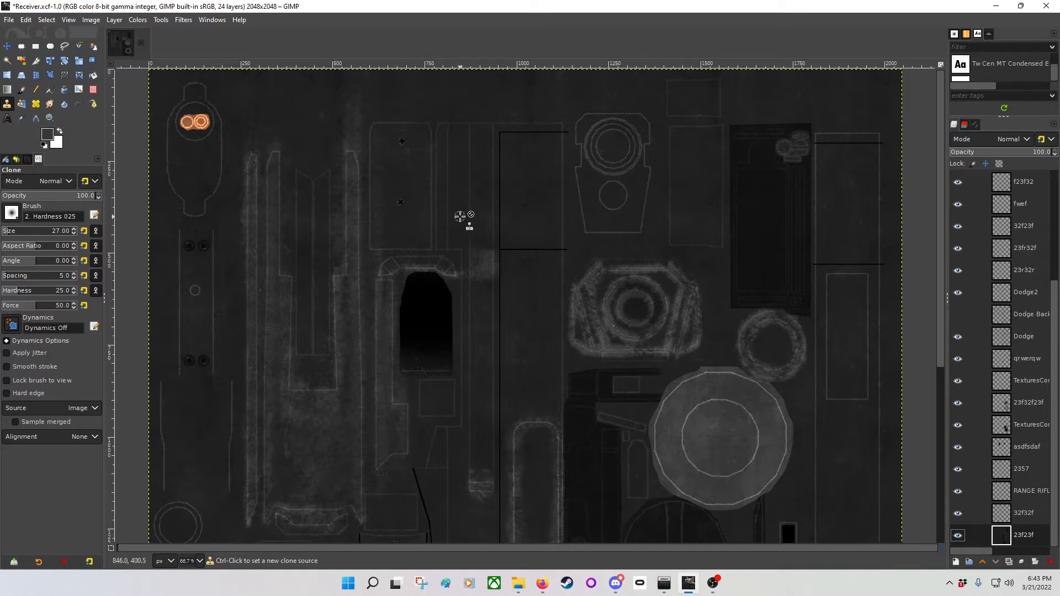
{"action": "scroll", "coordinate": [471, 221], "scroll_direction": "down", "scroll_amount": 2}
{"action": "scroll", "coordinate": [467, 221], "scroll_direction": "up", "scroll_amount": 1}
{"action": "scroll", "coordinate": [467, 221], "scroll_direction": "up", "scroll_amount": 1}
Hide the detail layers from 32f32f up through f23f32, keeping the base layer 23f23f visible
{"action": "left_click", "coordinate": [958, 514]}
{"action": "left_click", "coordinate": [959, 449]}
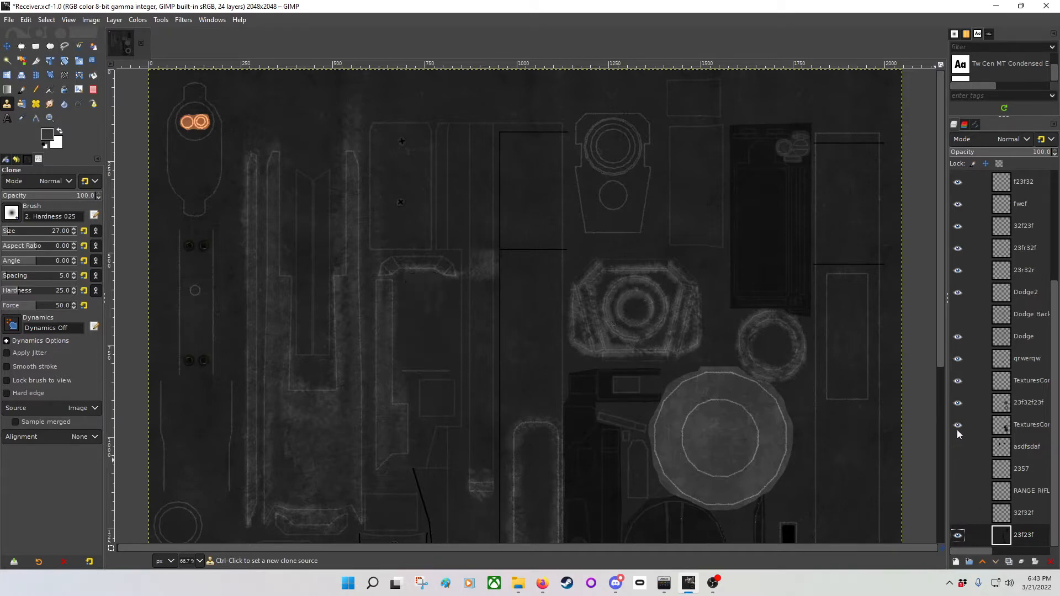
{"action": "left_click", "coordinate": [958, 425]}
{"action": "left_click", "coordinate": [959, 403]}
{"action": "left_click", "coordinate": [959, 380]}
{"action": "left_click", "coordinate": [958, 336]}
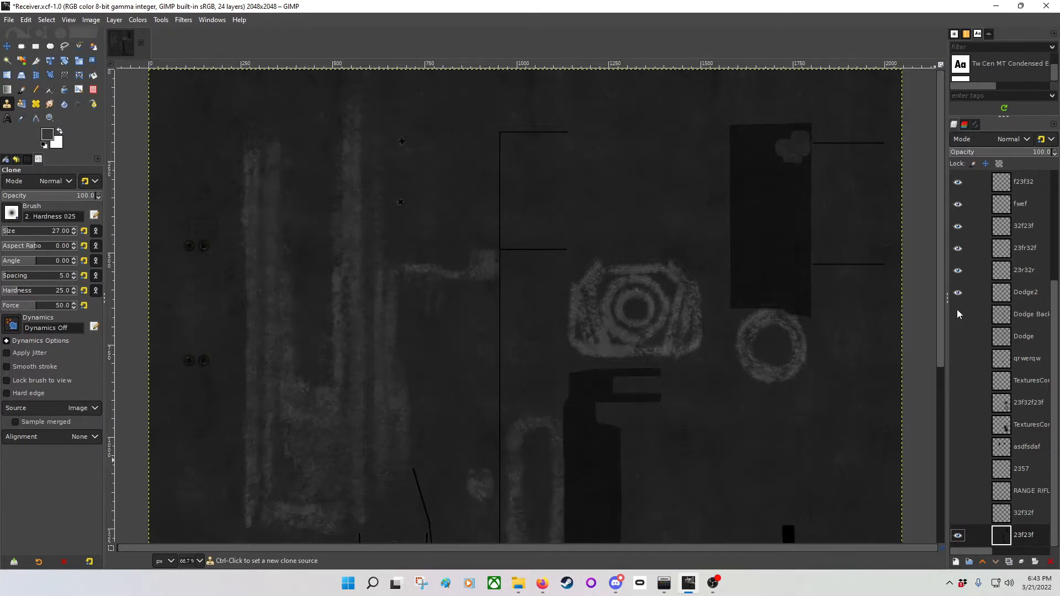
{"action": "left_click", "coordinate": [959, 292]}
{"action": "left_click", "coordinate": [958, 270]}
{"action": "left_click", "coordinate": [958, 249]}
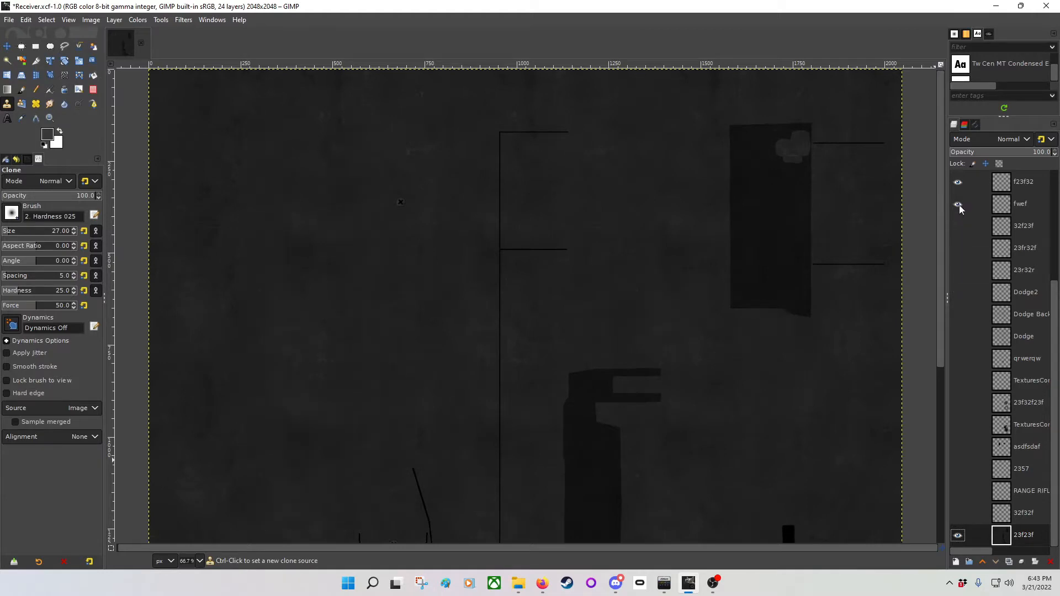
Show the Dodge2 and Dodge layers again, leaving the Dodge Back layer hidden
{"action": "left_click", "coordinate": [956, 288]}
{"action": "left_click", "coordinate": [959, 314]}
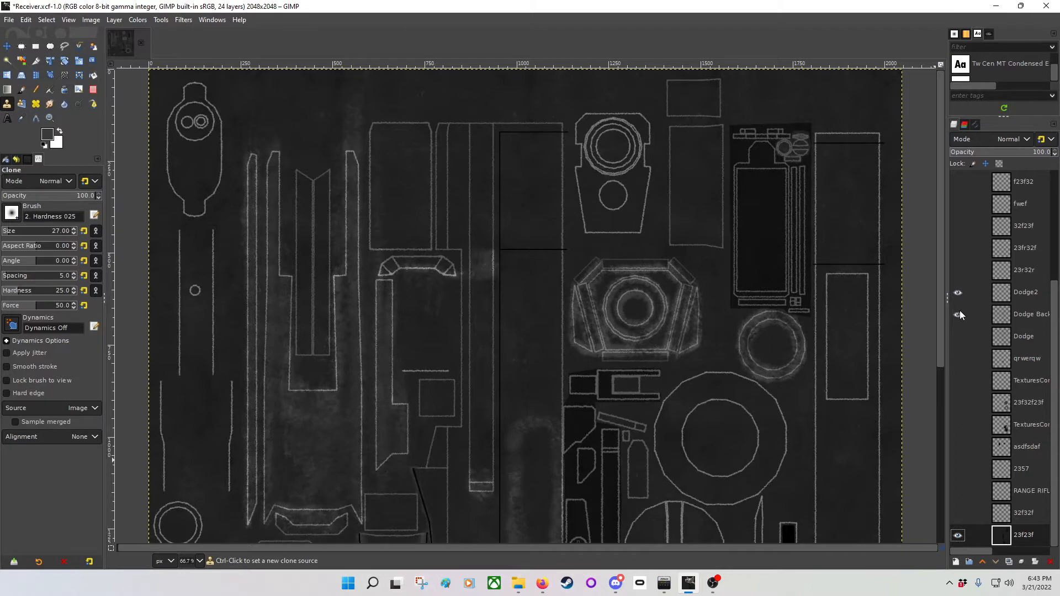
{"action": "left_click", "coordinate": [956, 329]}
{"action": "left_click", "coordinate": [959, 314]}
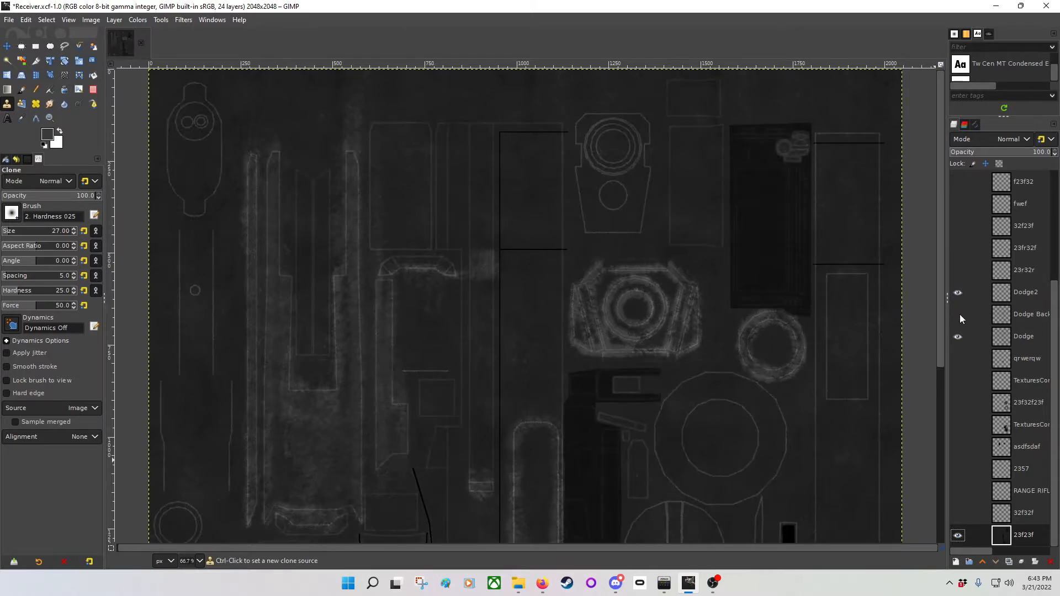
Compare the texture with the Dodge Back layer on and off, leaving that layer hidden
{"action": "left_click", "coordinate": [959, 314]}
{"action": "left_click", "coordinate": [959, 313]}
{"action": "left_click", "coordinate": [960, 313]}
{"action": "left_click", "coordinate": [959, 314]}
Hide the black line layers 2r23r23r, 23r23r and the numbered 2r23r23r copy
{"action": "scroll", "coordinate": [493, 396], "scroll_direction": "down", "scroll_amount": 5}
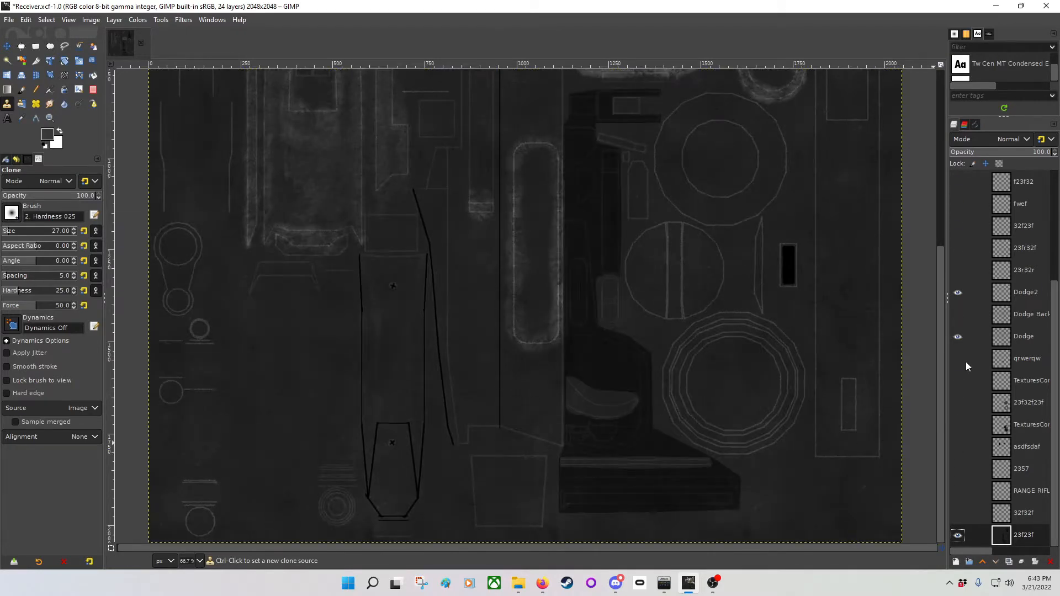
{"action": "scroll", "coordinate": [966, 364], "scroll_direction": "up", "scroll_amount": 3}
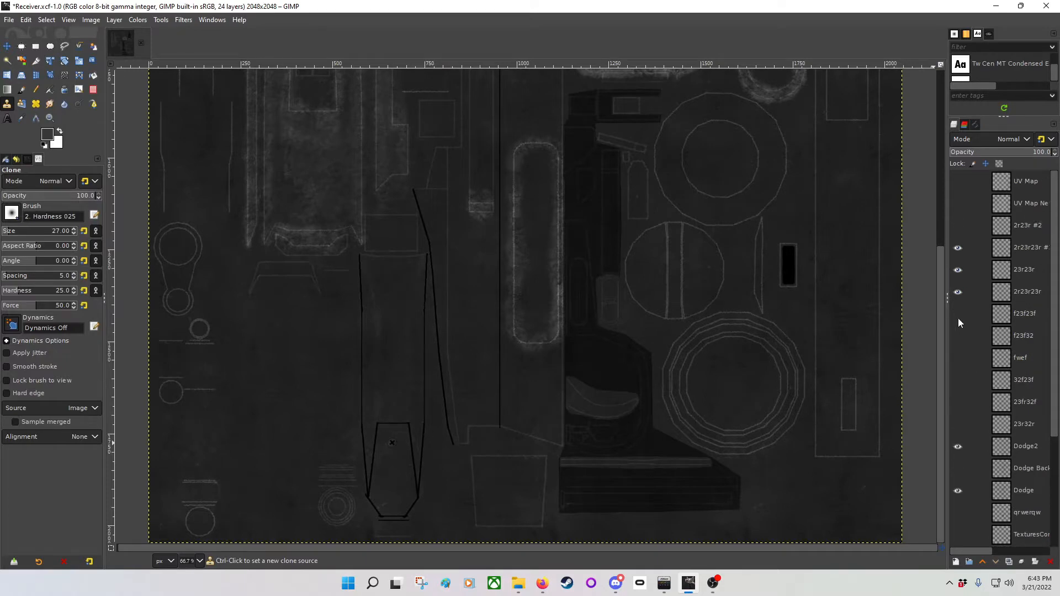
{"action": "left_click", "coordinate": [959, 270]}
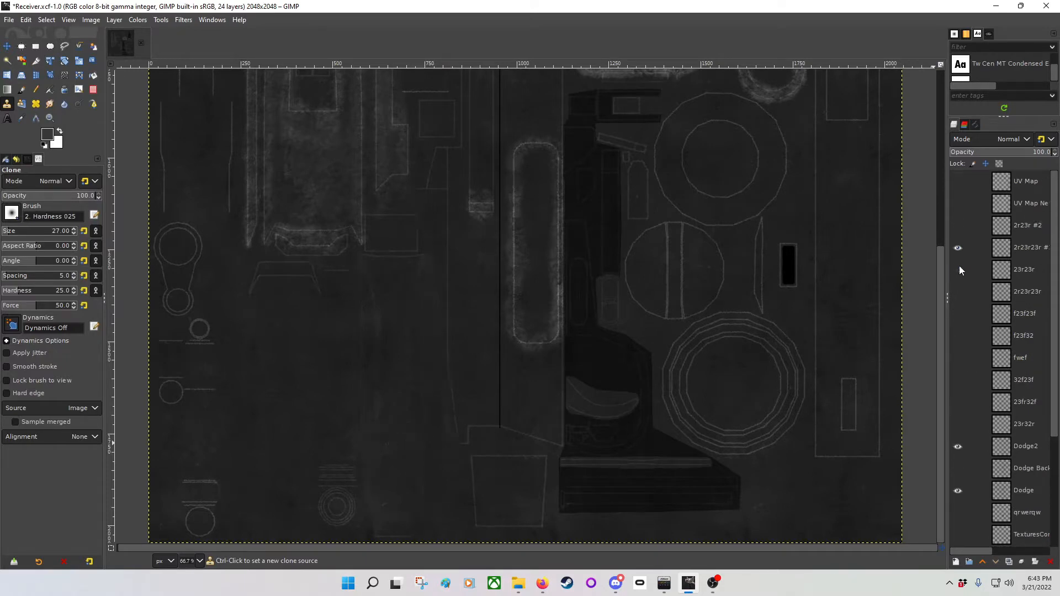
{"action": "left_click", "coordinate": [958, 248]}
Merge the visible base, Dodge and Dodge2 layers into one layer, expanded as necessary
{"action": "scroll", "coordinate": [514, 355], "scroll_direction": "up", "scroll_amount": 5}
{"action": "scroll", "coordinate": [514, 355], "scroll_direction": "down", "scroll_amount": 5}
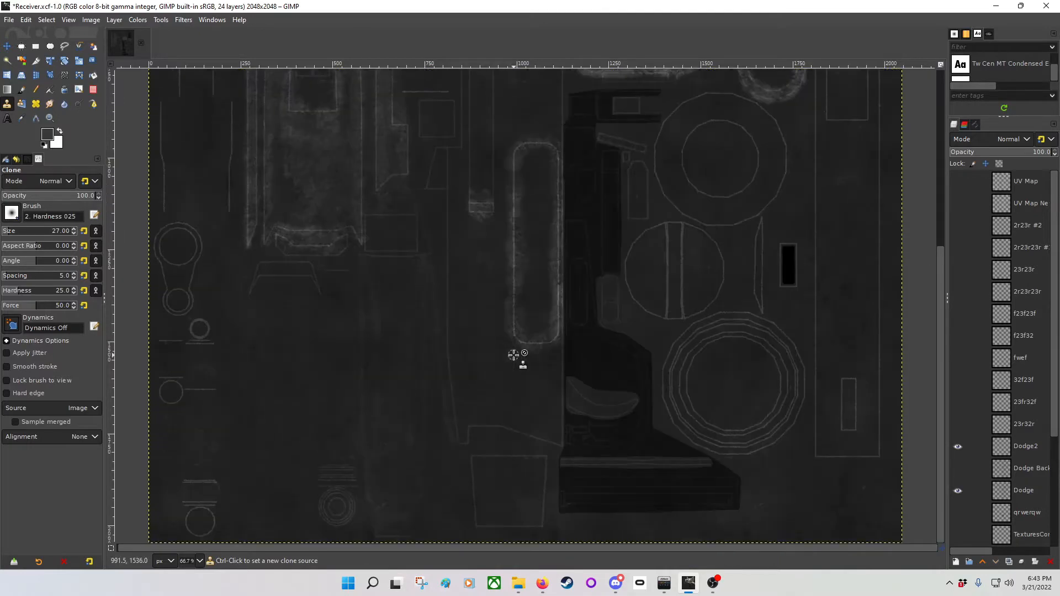
{"action": "scroll", "coordinate": [513, 355], "scroll_direction": "up", "scroll_amount": 5}
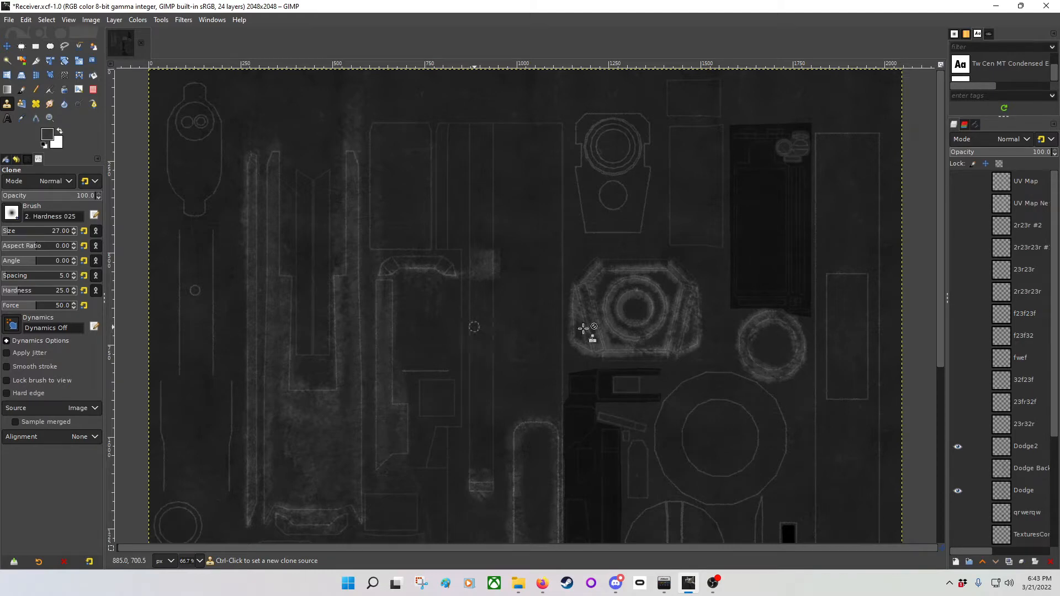
{"action": "scroll", "coordinate": [767, 323], "scroll_direction": "down", "scroll_amount": 1}
{"action": "scroll", "coordinate": [771, 315], "scroll_direction": "up", "scroll_amount": 1}
{"action": "scroll", "coordinate": [957, 340], "scroll_direction": "down", "scroll_amount": 4}
{"action": "scroll", "coordinate": [974, 343], "scroll_direction": "up", "scroll_amount": 4}
{"action": "left_click", "coordinate": [92, 21]}
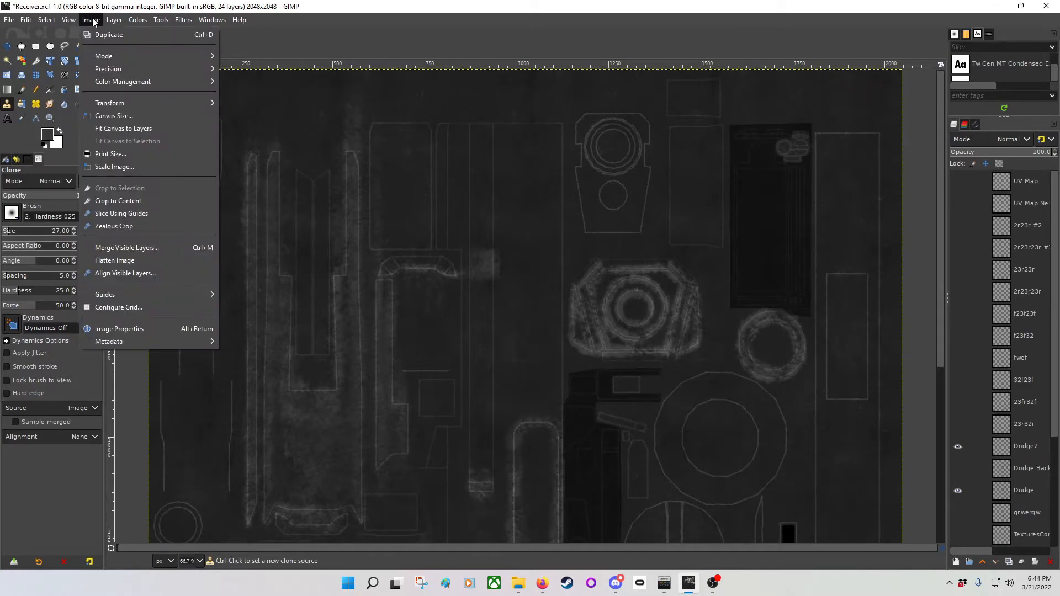
{"action": "left_click", "coordinate": [147, 248]}
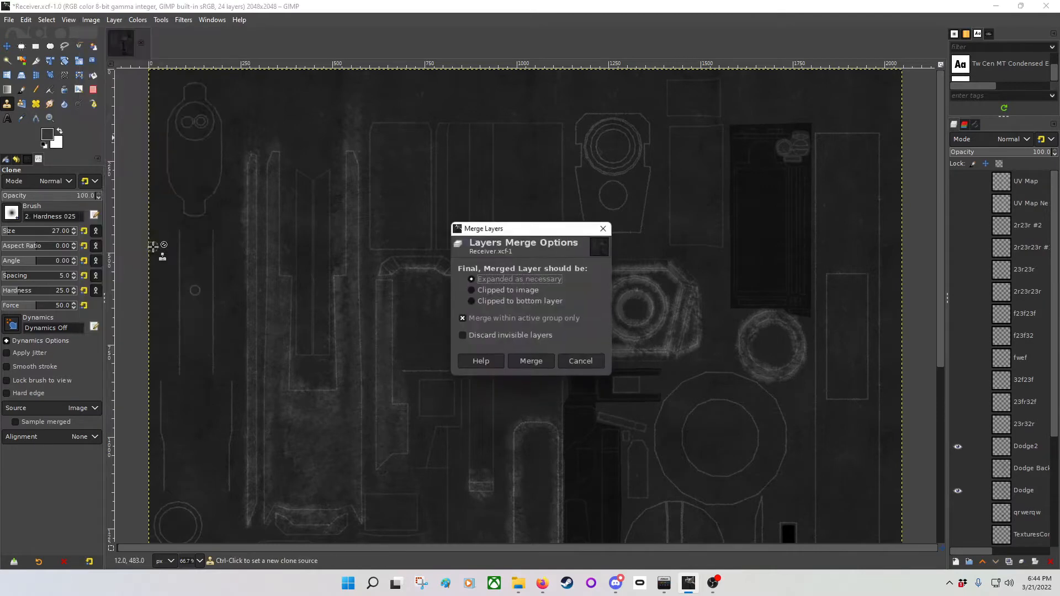
{"action": "left_click", "coordinate": [531, 362]}
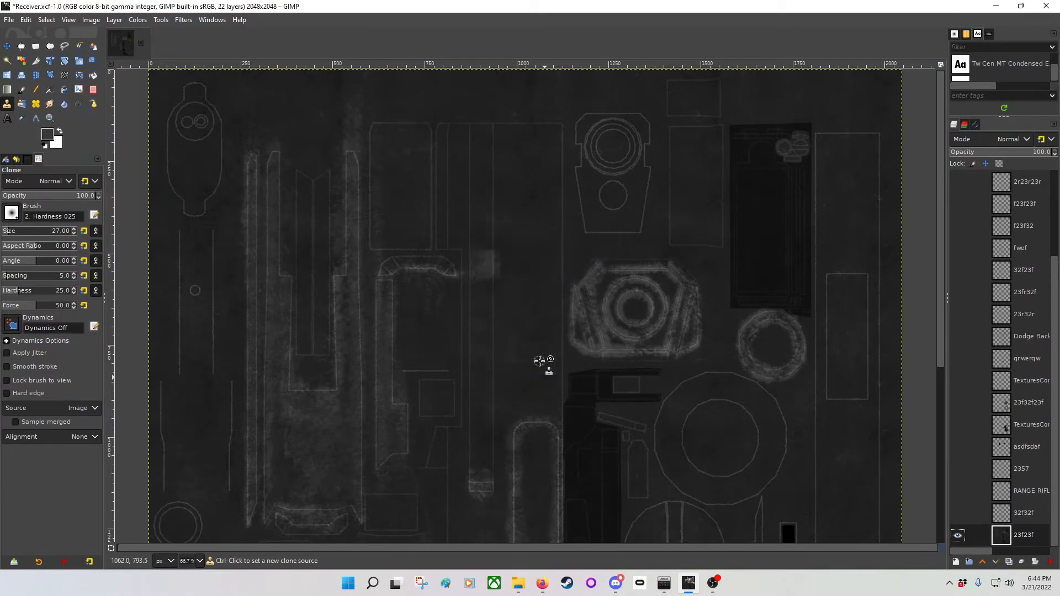
Try the Normalmap filter on the merged layer with minimum Z 0.4 and scale 4, and undo it
{"action": "scroll", "coordinate": [539, 361], "scroll_direction": "down", "scroll_amount": 5}
{"action": "scroll", "coordinate": [539, 361], "scroll_direction": "up", "scroll_amount": 5}
{"action": "left_click", "coordinate": [188, 21]}
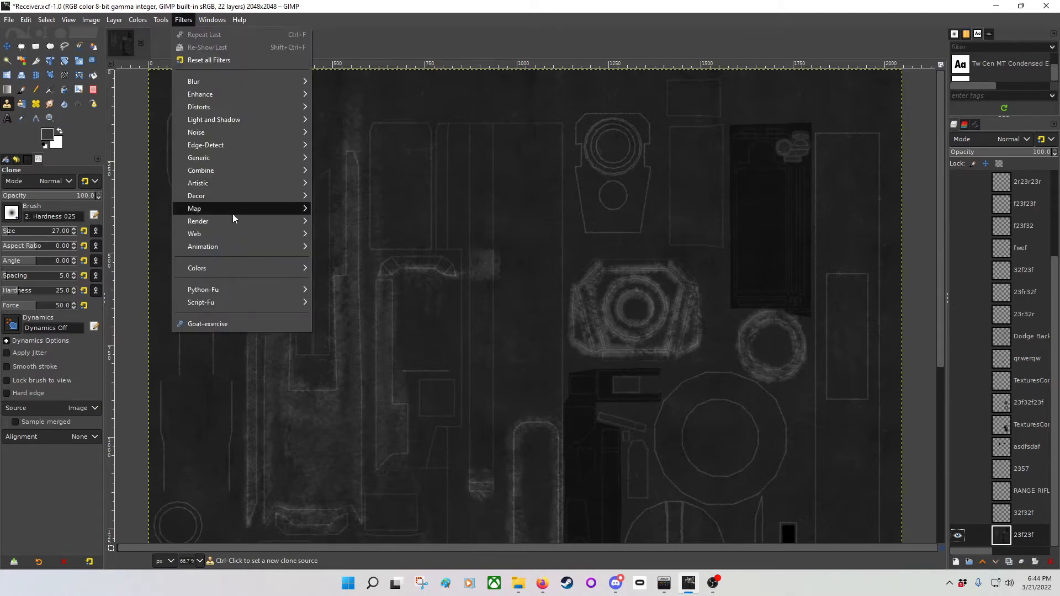
{"action": "mouse_move", "coordinate": [230, 211]}
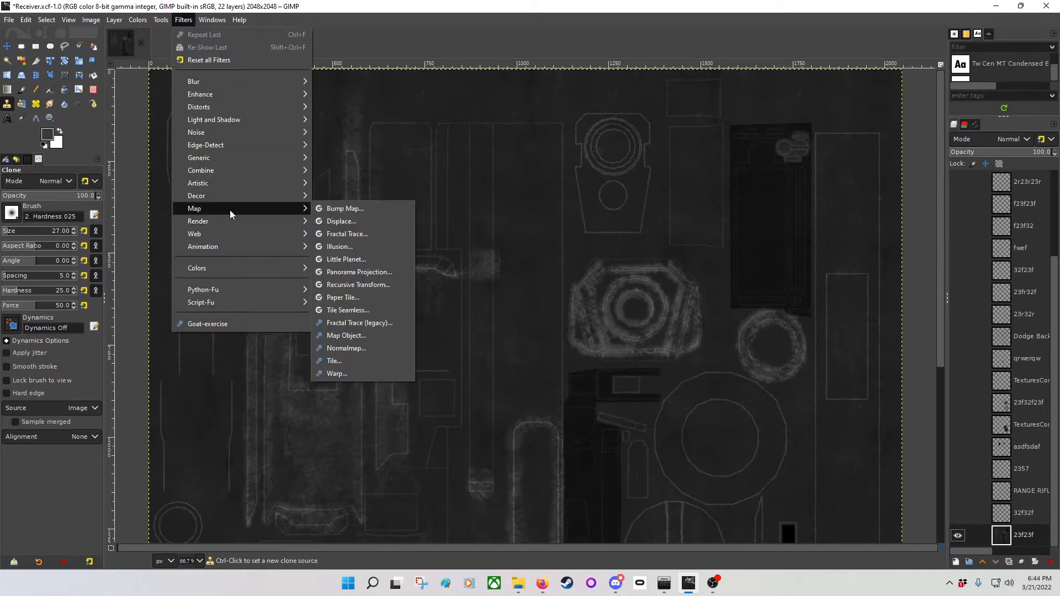
{"action": "left_click", "coordinate": [372, 348]}
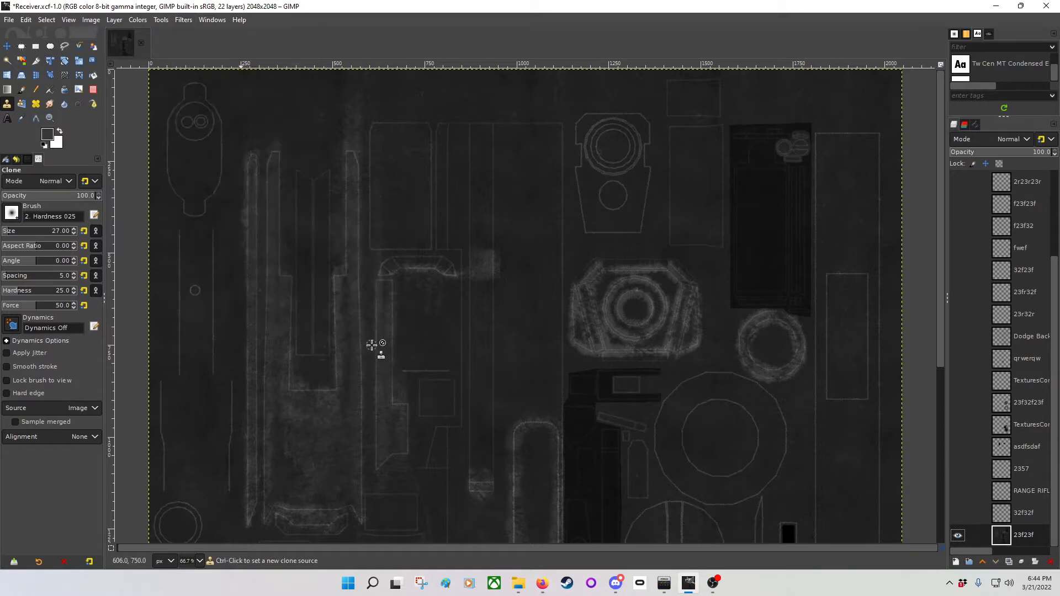
{"action": "left_click_drag", "start_coordinate": [281, 103], "coordinate": [538, 105]}
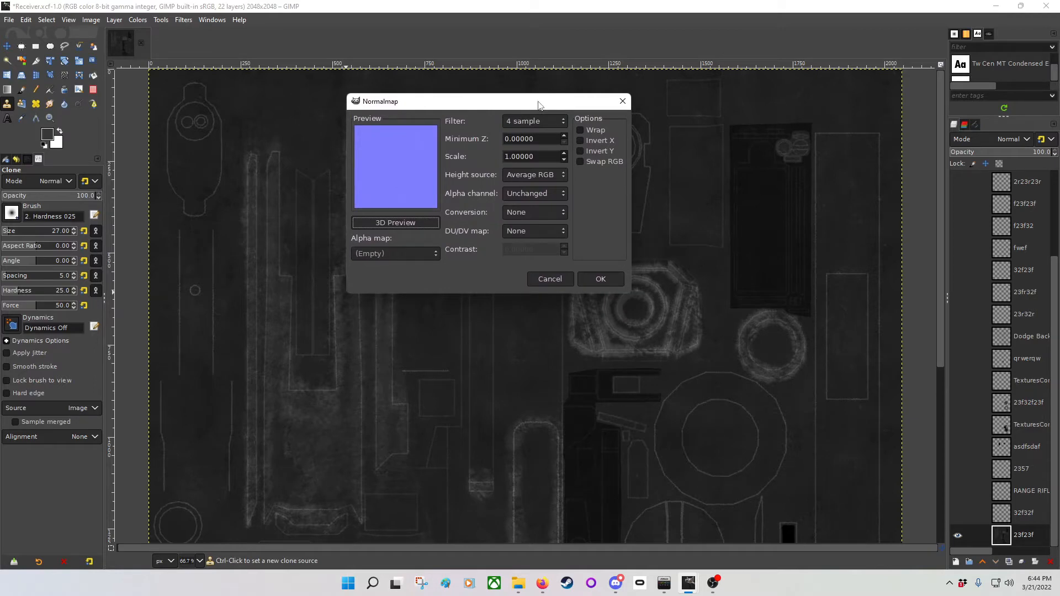
{"action": "left_click", "coordinate": [564, 137]}
{"action": "left_click", "coordinate": [563, 136]}
{"action": "left_click", "coordinate": [564, 137]}
{"action": "left_click", "coordinate": [564, 154]}
{"action": "left_click", "coordinate": [565, 154]}
{"action": "left_click", "coordinate": [597, 279]}
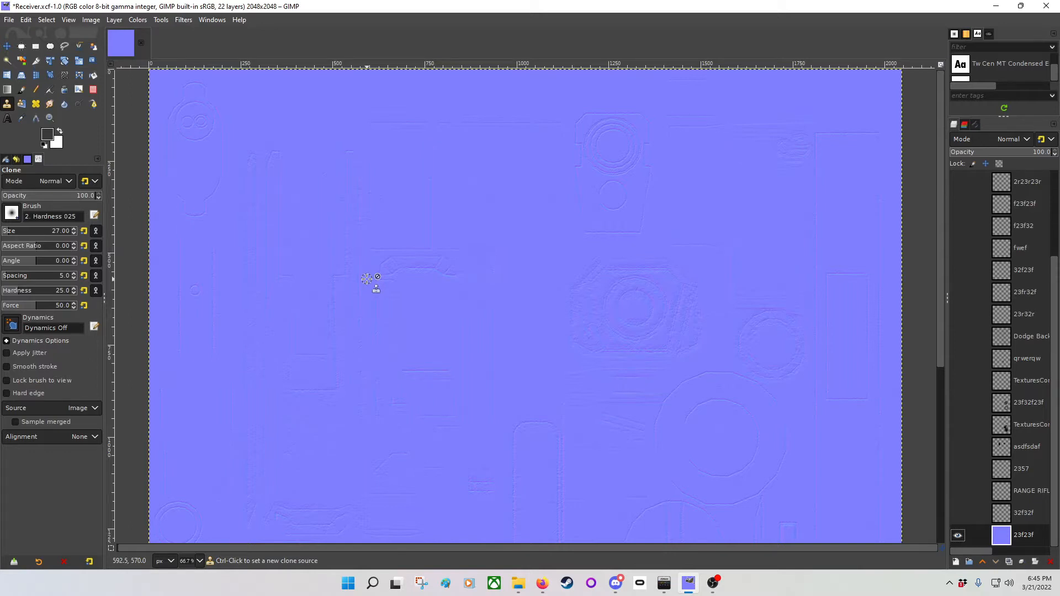
{"action": "key", "text": "ctrl+z"}
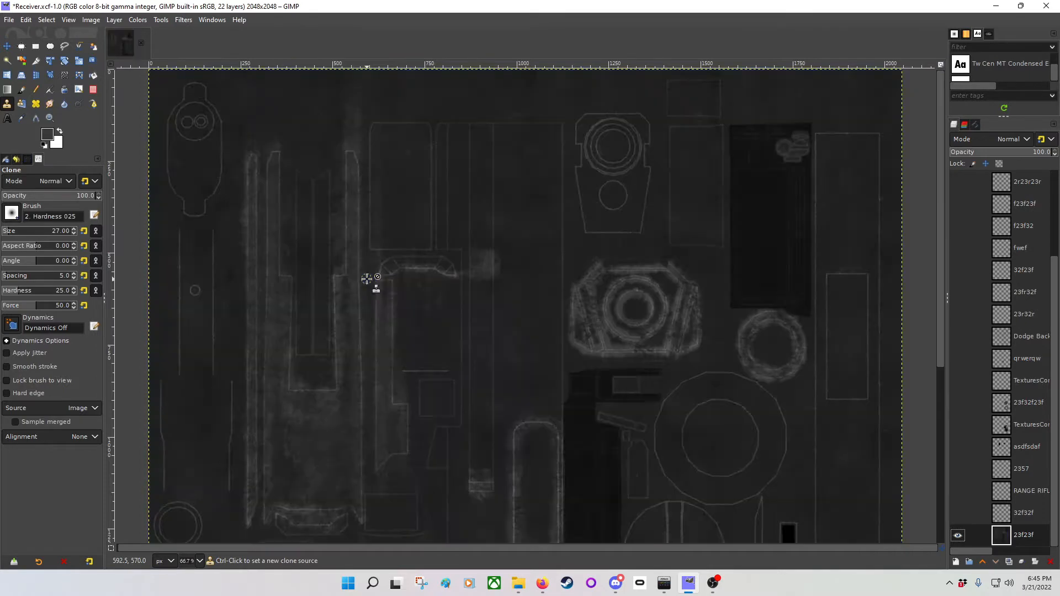
Reapply the Normalmap filter to the merged layer with minimum Z 0.4 and a lower scale value
{"action": "left_click", "coordinate": [183, 20]}
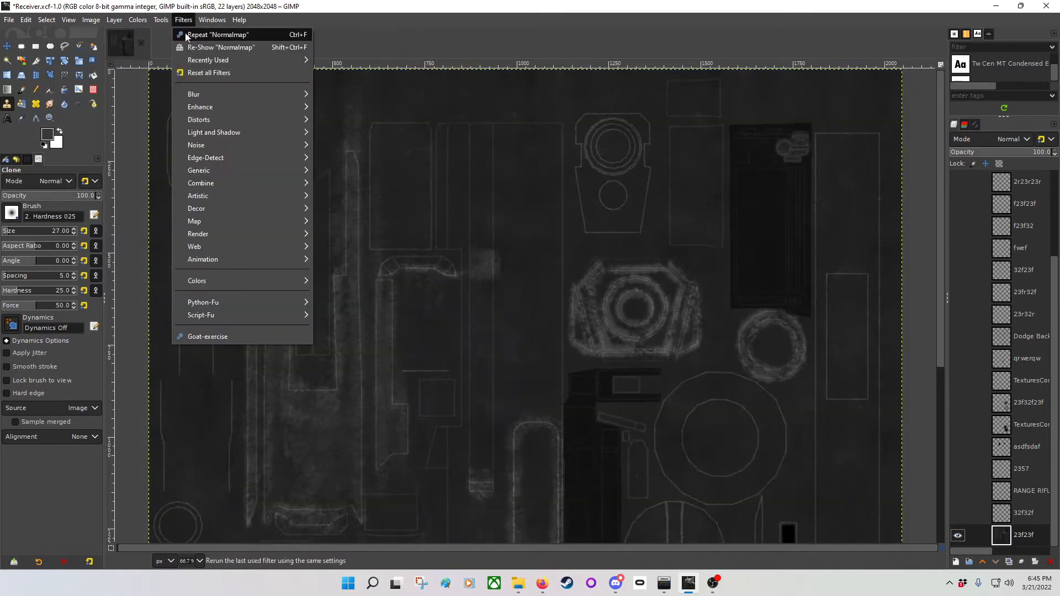
{"action": "left_click", "coordinate": [220, 47]}
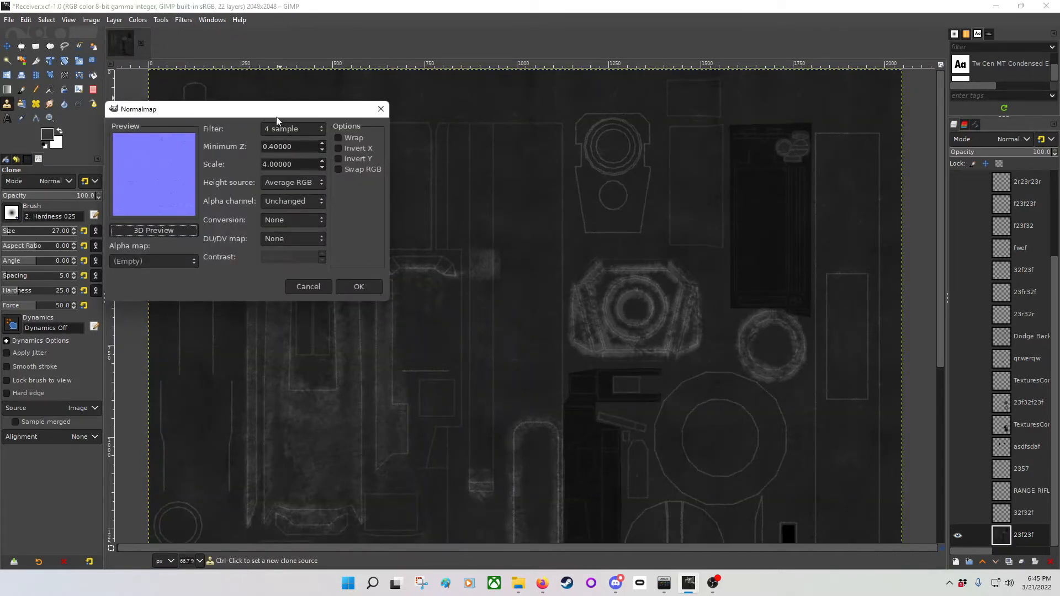
{"action": "left_click_drag", "start_coordinate": [276, 115], "coordinate": [462, 129]}
{"action": "left_click", "coordinate": [508, 182]}
{"action": "left_click", "coordinate": [508, 182]}
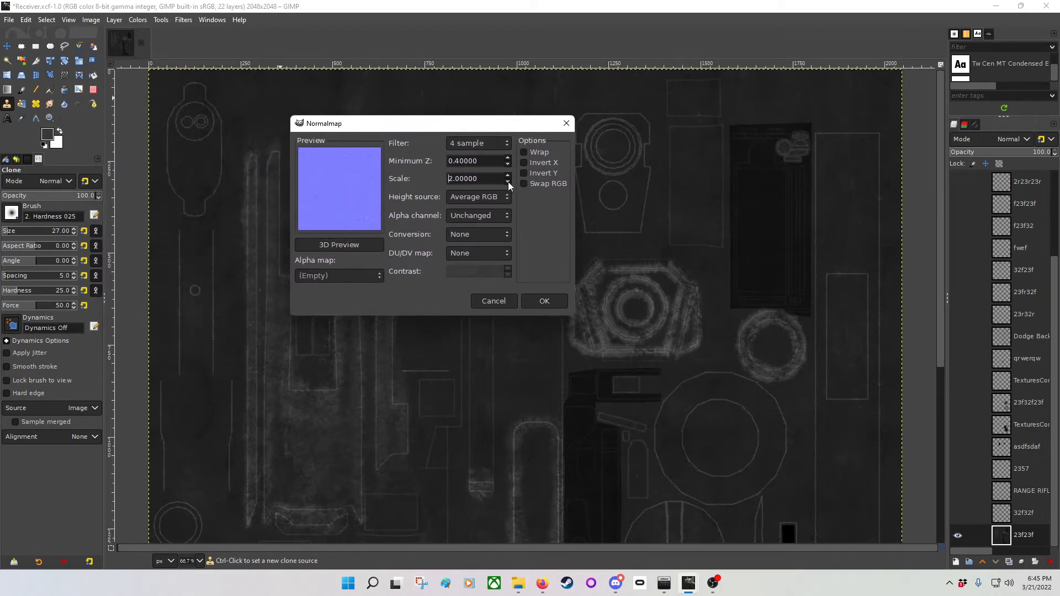
{"action": "left_click", "coordinate": [508, 182]}
{"action": "left_click", "coordinate": [508, 182]}
{"action": "left_click", "coordinate": [508, 182]}
{"action": "left_click", "coordinate": [508, 182]}
{"action": "left_click", "coordinate": [508, 182]}
{"action": "left_click", "coordinate": [509, 182]}
{"action": "left_click", "coordinate": [545, 300]}
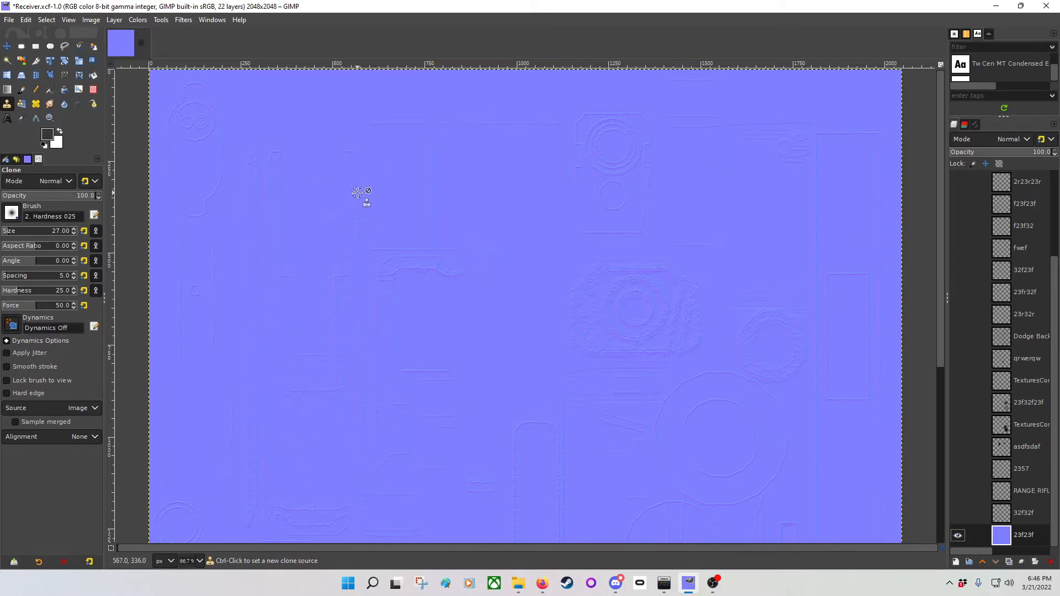
Inspect the generated normal map over the full height of the texture
{"action": "scroll", "coordinate": [356, 196], "scroll_direction": "down", "scroll_amount": 5}
{"action": "scroll", "coordinate": [356, 196], "scroll_direction": "up", "scroll_amount": 4}
{"action": "scroll", "coordinate": [422, 219], "scroll_direction": "down", "scroll_amount": 5}
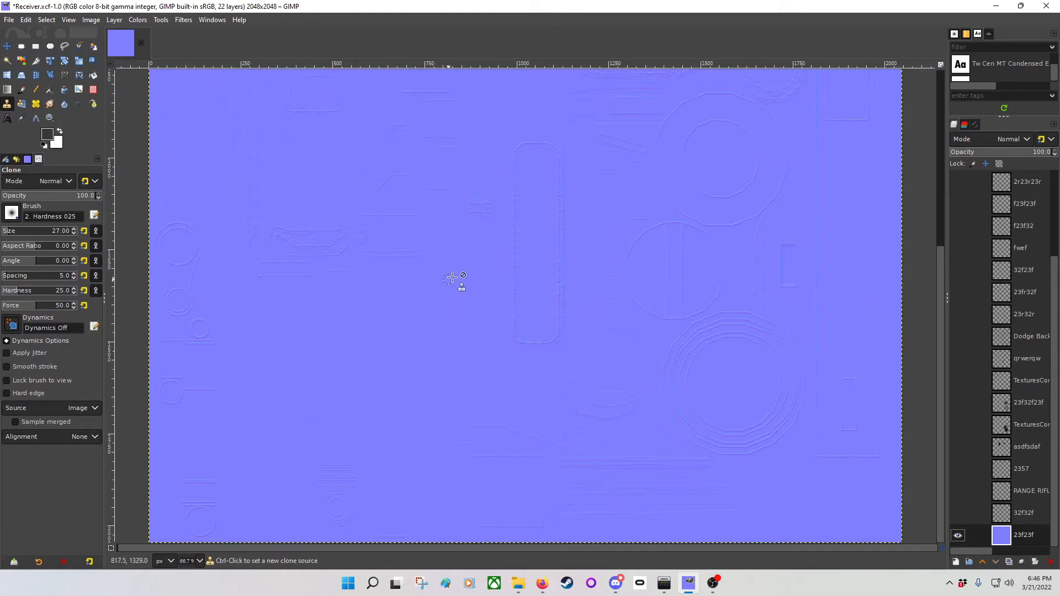
{"action": "scroll", "coordinate": [497, 319], "scroll_direction": "up", "scroll_amount": 5}
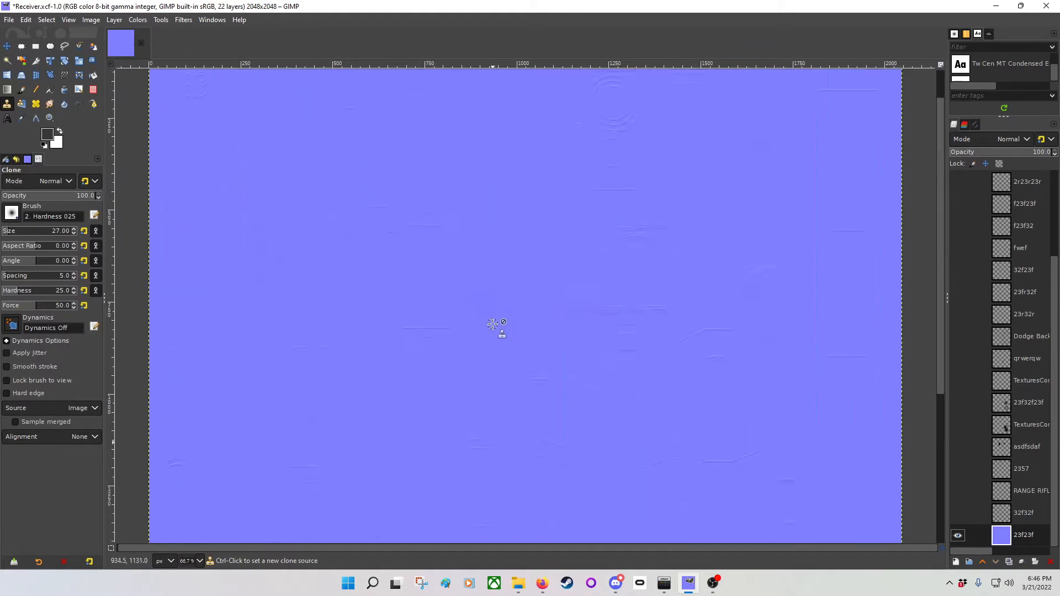
{"action": "left_click", "coordinate": [958, 535]}
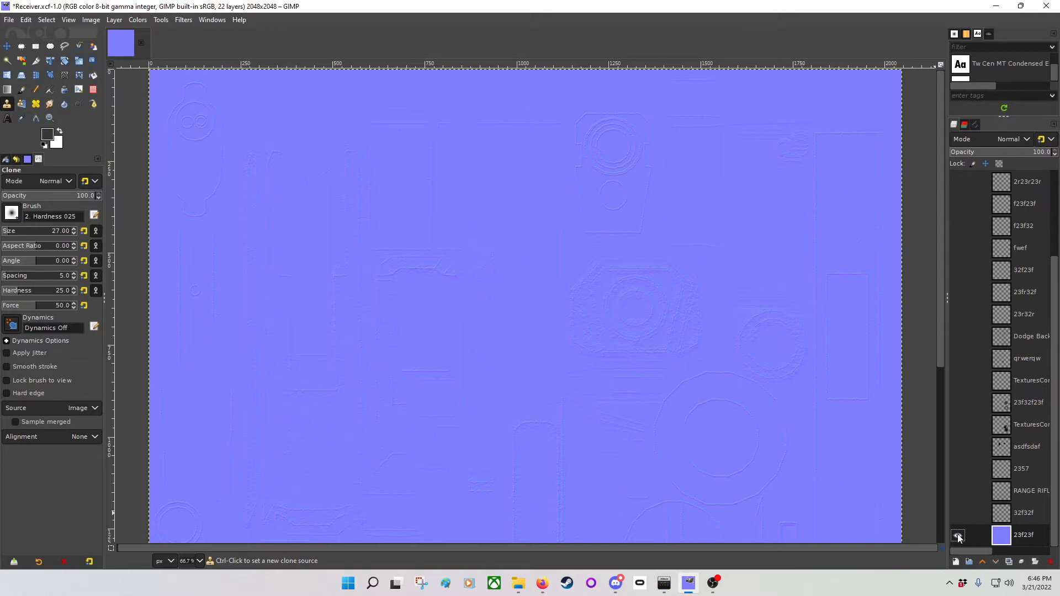
Hide the 23f23f layer, show the asdfsdaf layer instead, and repeat the Normalmap filter on it with the same settings
{"action": "left_click", "coordinate": [958, 537]}
{"action": "left_click", "coordinate": [958, 447]}
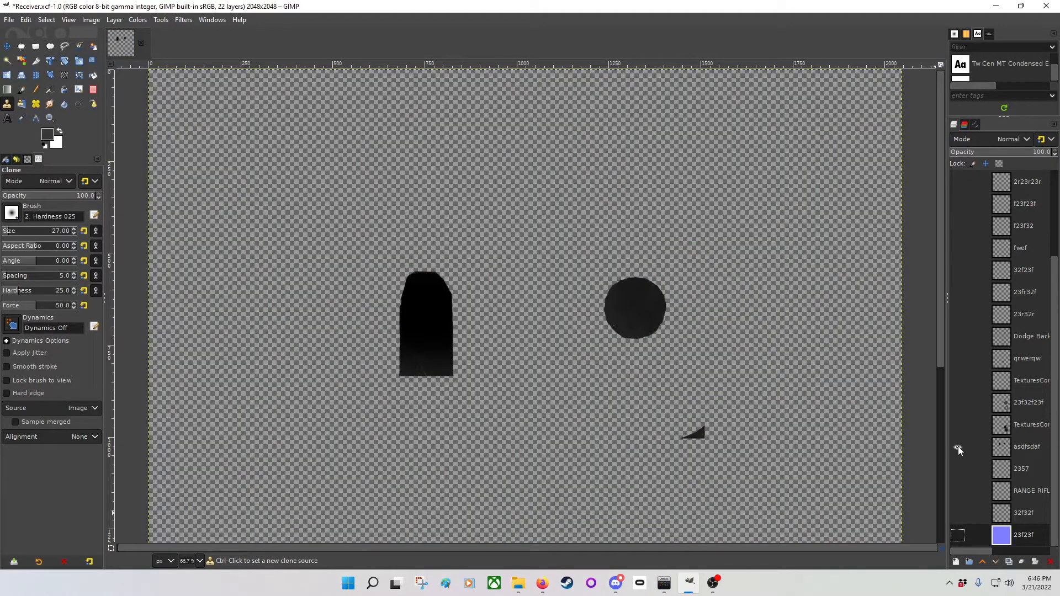
{"action": "left_click", "coordinate": [1027, 445]}
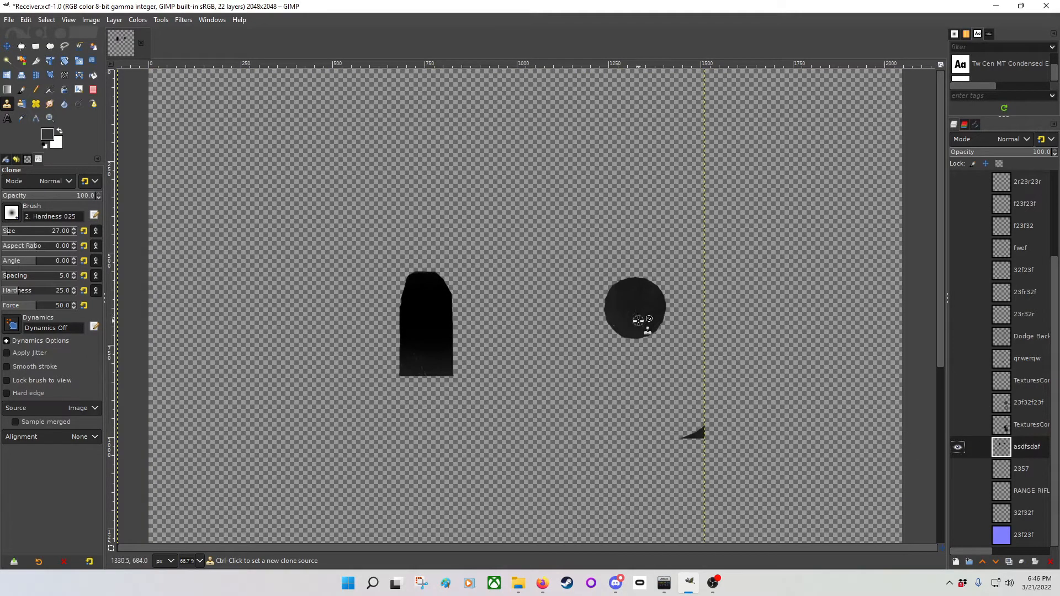
{"action": "left_click", "coordinate": [186, 22]}
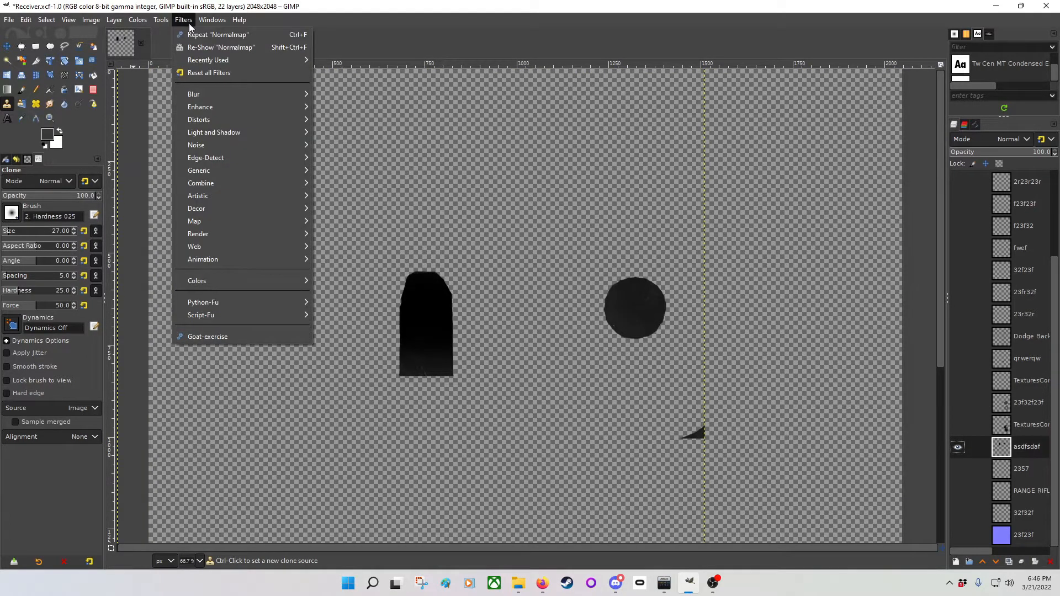
{"action": "left_click", "coordinate": [204, 35]}
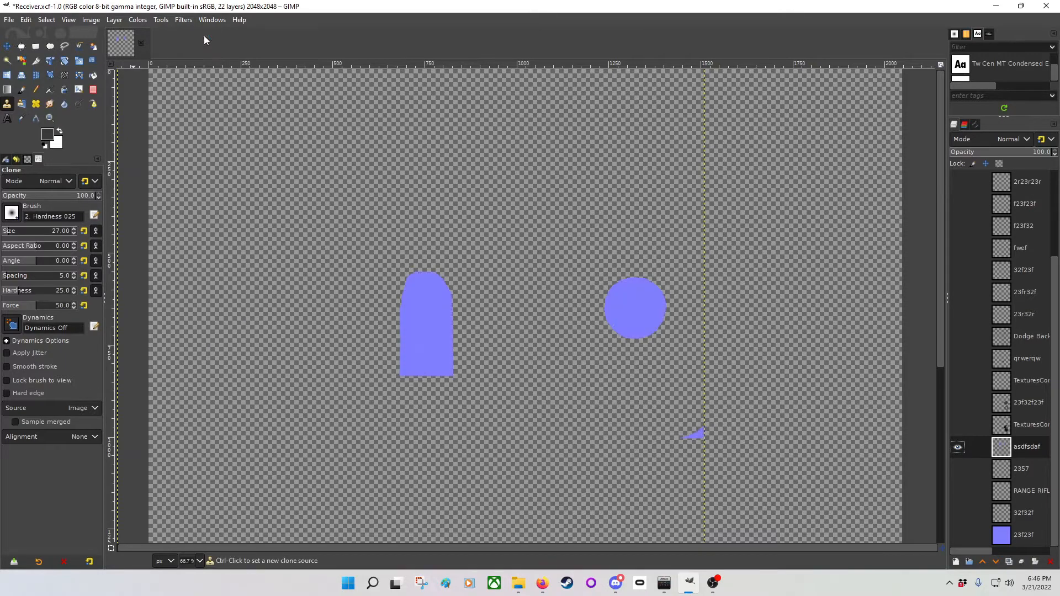
Show only the Textures layer directly above asdfsdaf and repeat the Normalmap filter on it
{"action": "left_click", "coordinate": [1001, 425]}
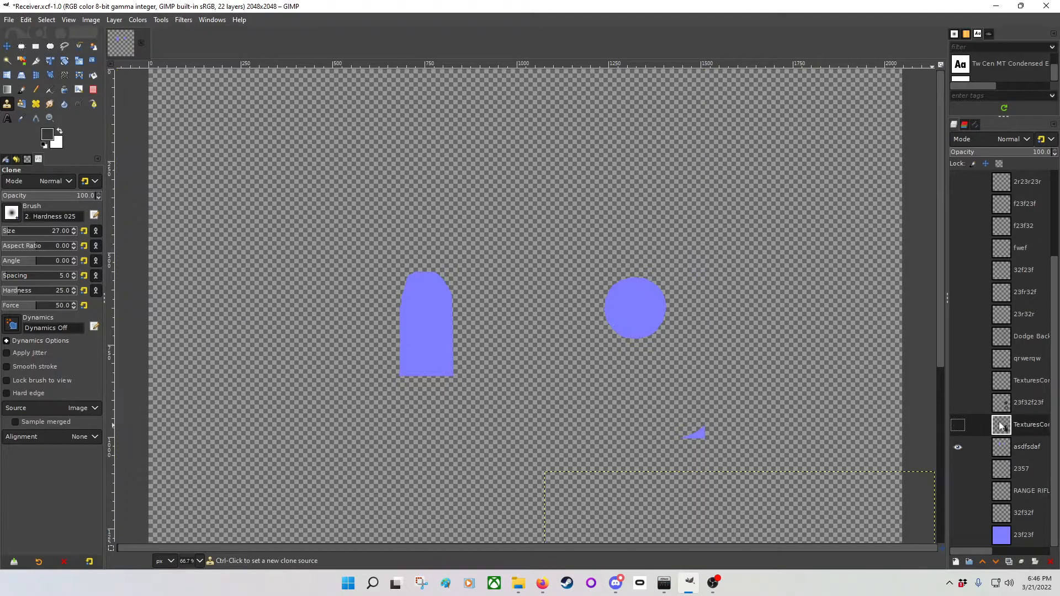
{"action": "left_click", "coordinate": [955, 447]}
{"action": "left_click", "coordinate": [957, 425]}
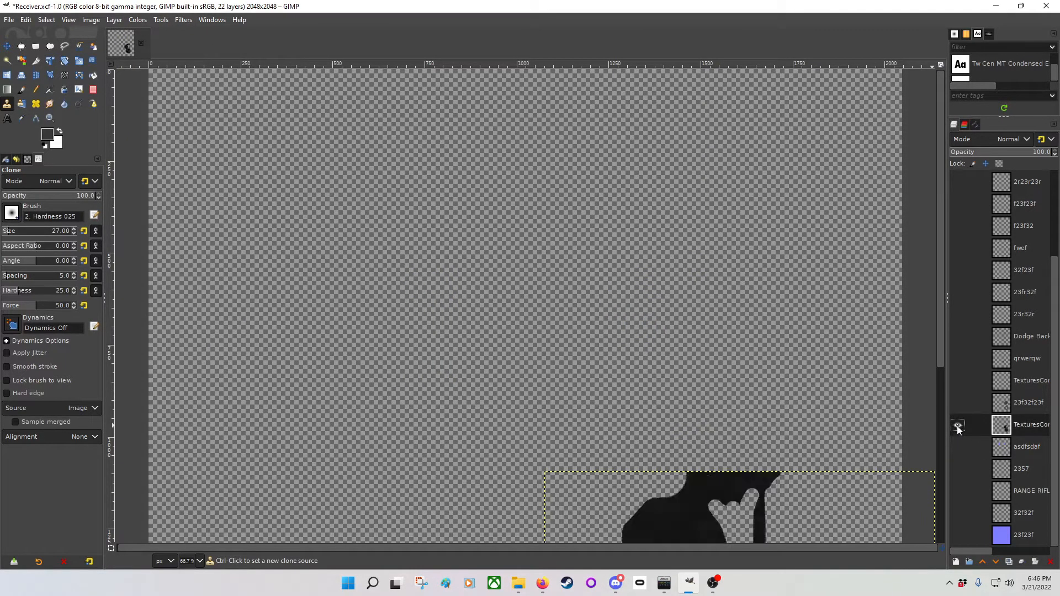
{"action": "scroll", "coordinate": [871, 409], "scroll_direction": "down", "scroll_amount": 5}
{"action": "left_click", "coordinate": [187, 20]}
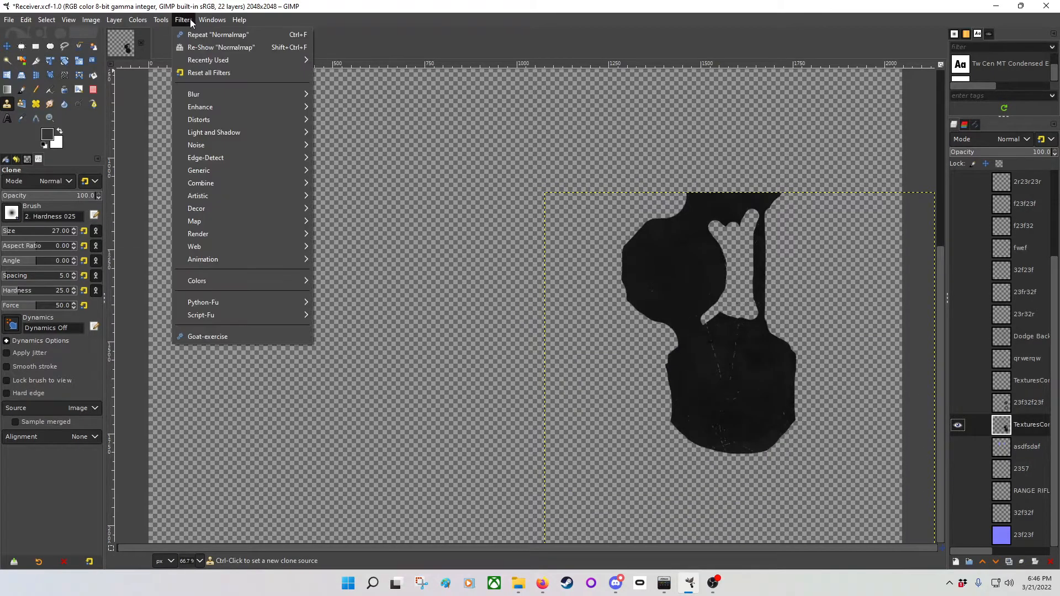
{"action": "left_click", "coordinate": [193, 35]}
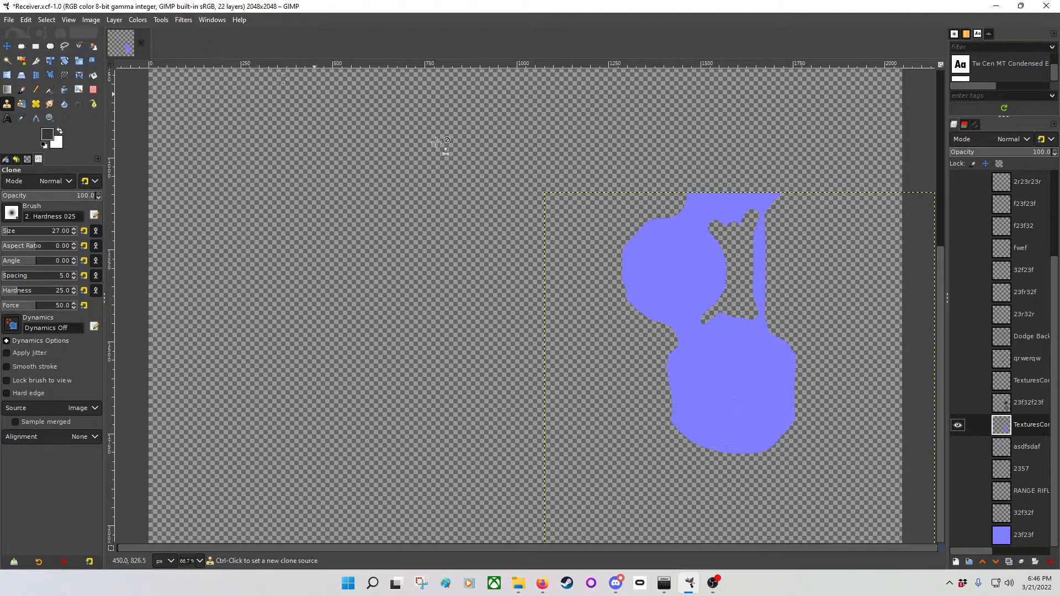
Hide that Textures layer, show and select the 23f32f23f layer, and repeat the Normalmap filter on it
{"action": "left_click", "coordinate": [958, 425]}
{"action": "left_click", "coordinate": [957, 402]}
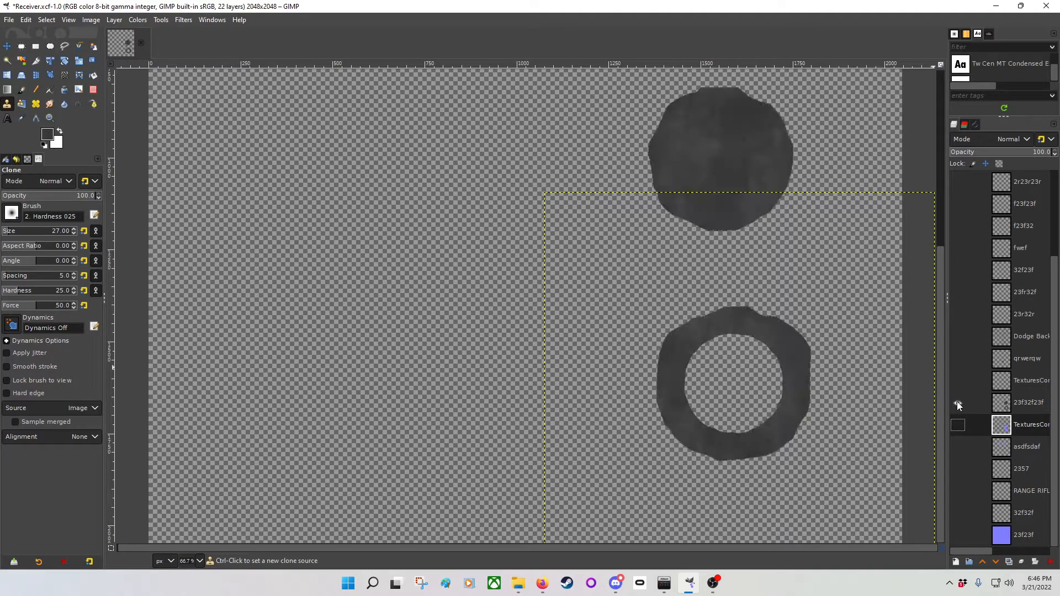
{"action": "left_click", "coordinate": [183, 20]}
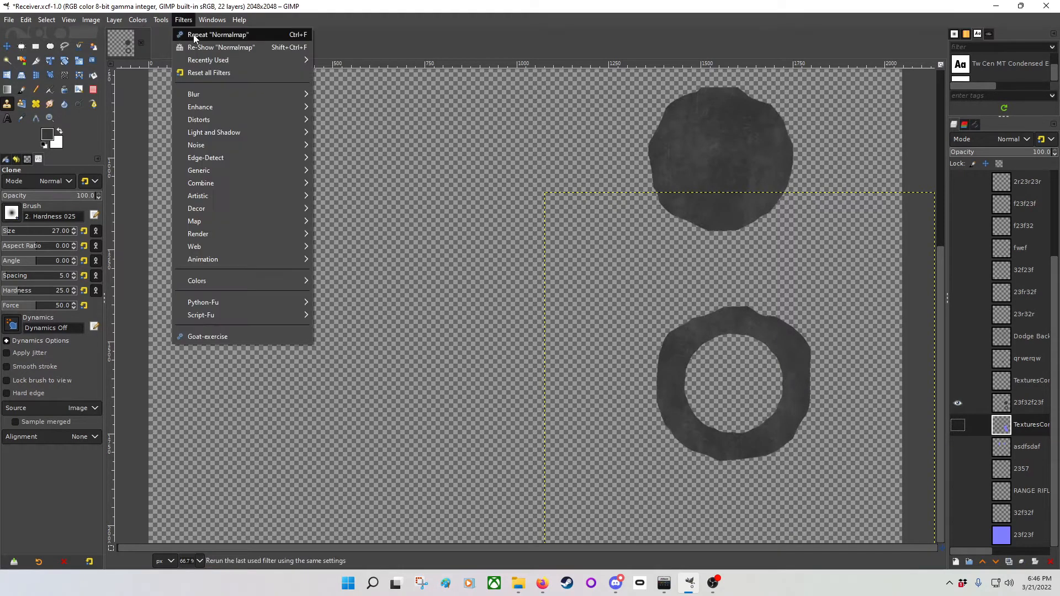
{"action": "left_click", "coordinate": [194, 33]}
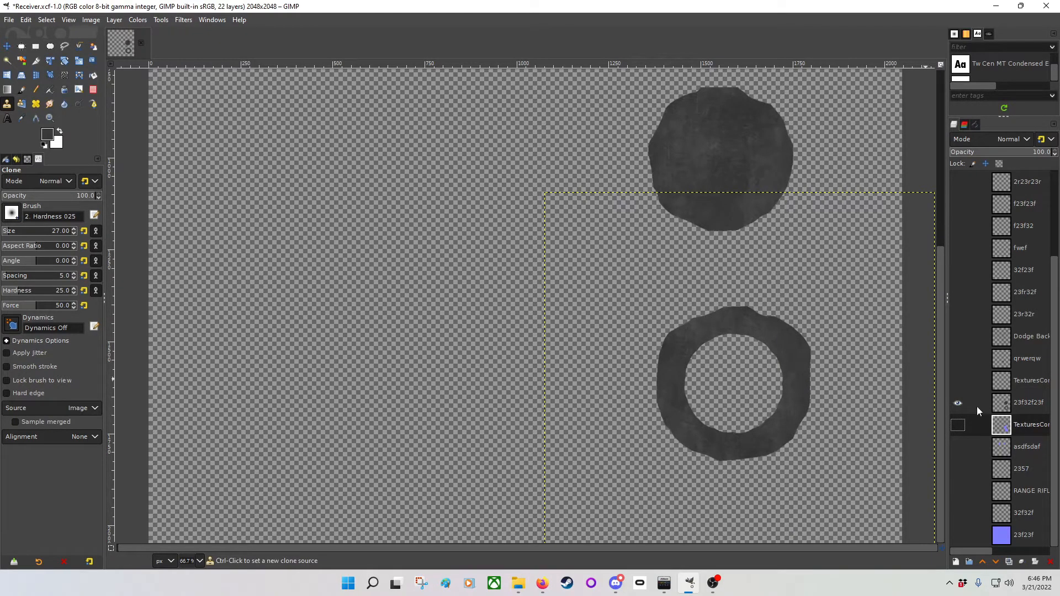
{"action": "left_click", "coordinate": [1019, 403]}
{"action": "left_click", "coordinate": [184, 20]}
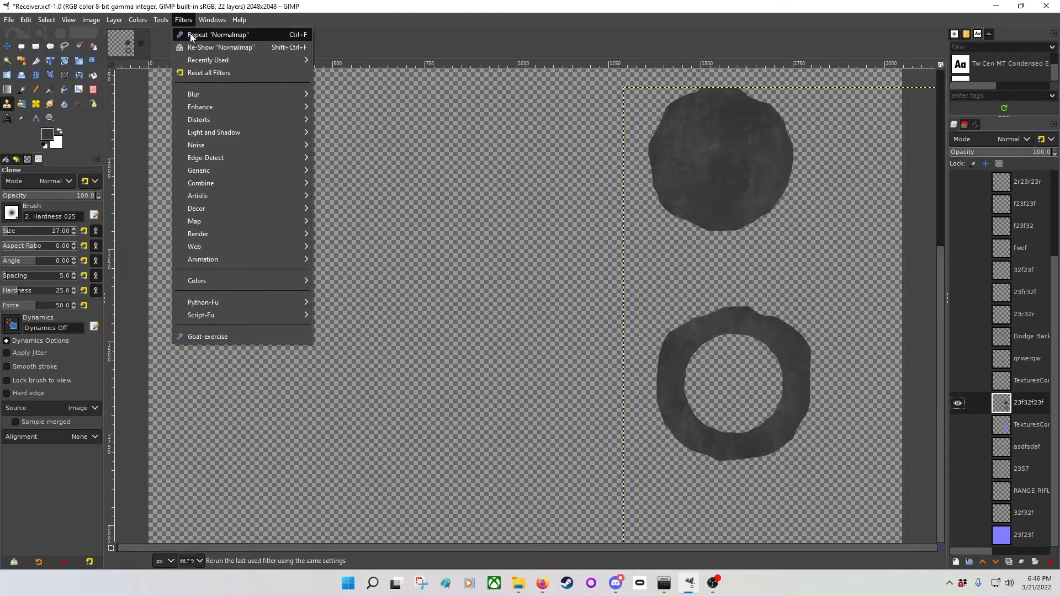
{"action": "left_click", "coordinate": [194, 33]}
Check what the qrwerqw and Dodge Back layers contain by showing them, leaving Dodge Back hidden again
{"action": "left_click", "coordinate": [1025, 380]}
{"action": "left_click", "coordinate": [994, 359]}
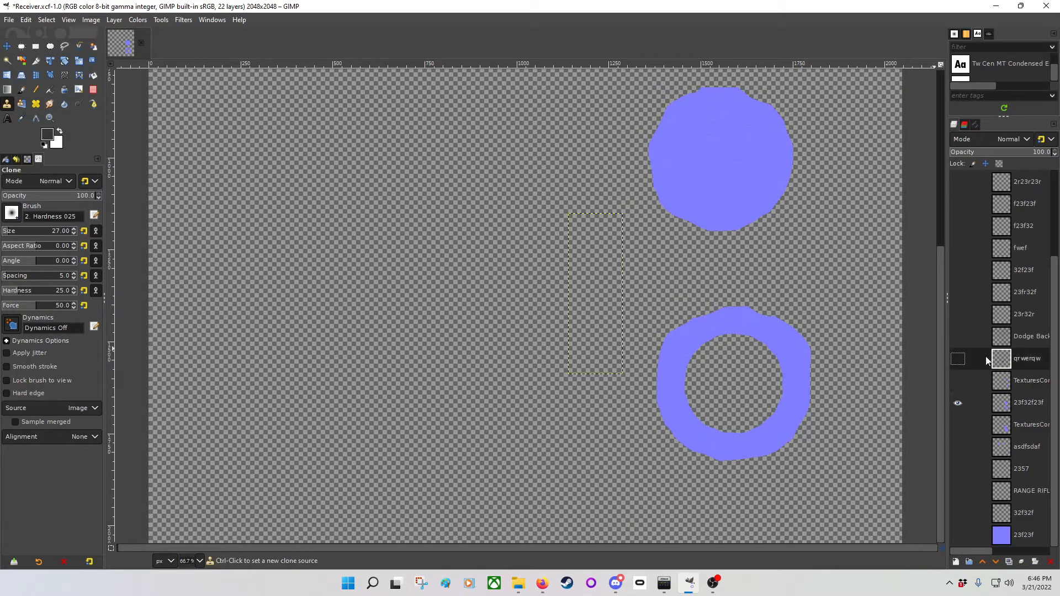
{"action": "left_click", "coordinate": [958, 359]}
{"action": "left_click", "coordinate": [958, 337]}
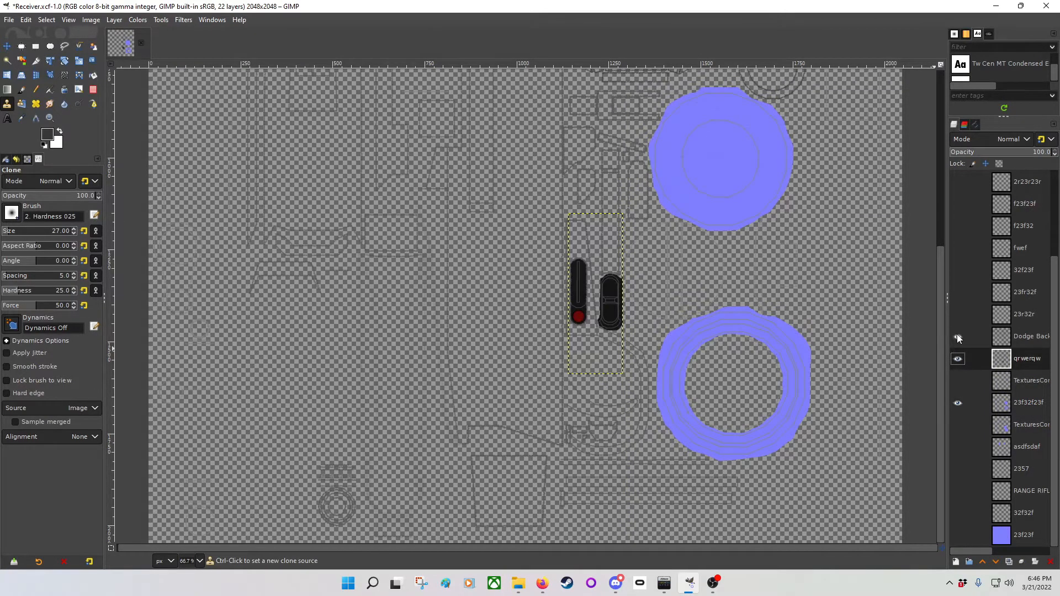
{"action": "left_click", "coordinate": [958, 337]}
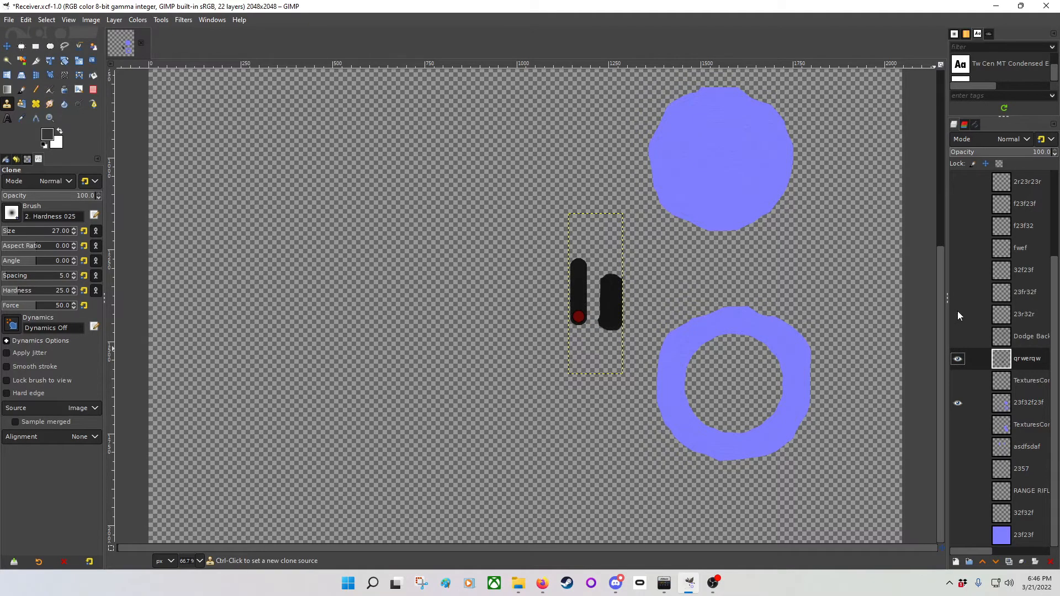
Show the 23r32r and 23fr32f bolt layers and hide the qrwerqw and 23f32f23f layers
{"action": "left_click", "coordinate": [957, 311]}
{"action": "left_click", "coordinate": [959, 360]}
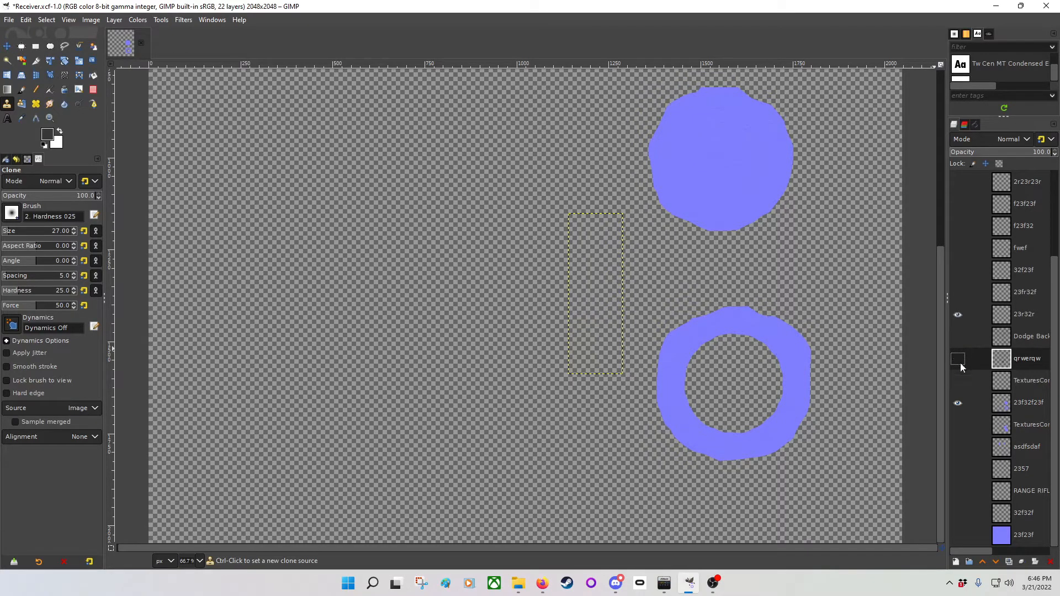
{"action": "left_click", "coordinate": [958, 403]}
{"action": "left_click", "coordinate": [958, 292]}
{"action": "scroll", "coordinate": [675, 300], "scroll_direction": "up", "scroll_amount": 5}
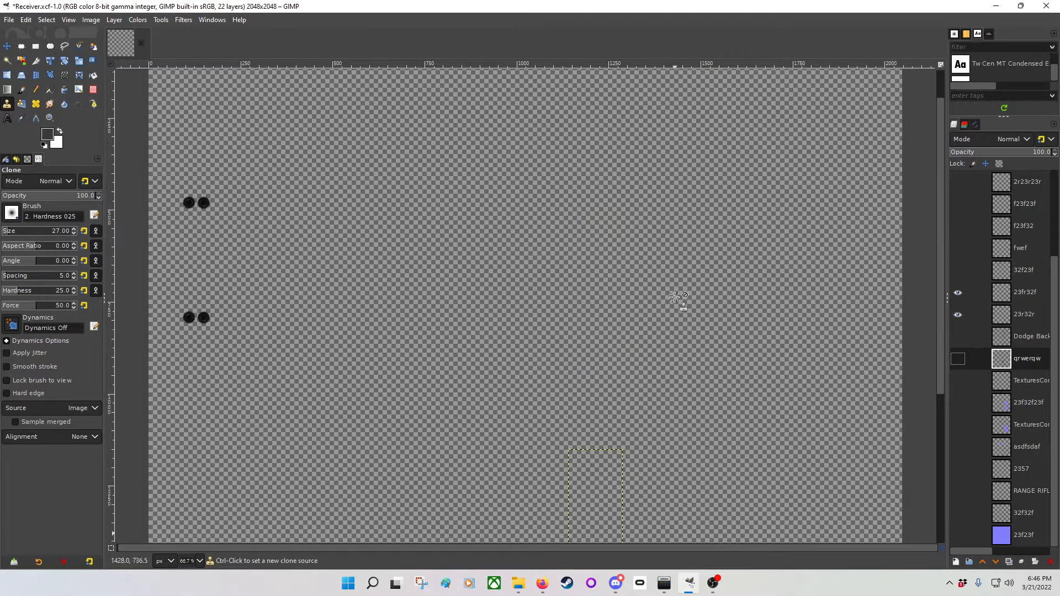
{"action": "left_click", "coordinate": [958, 315]}
{"action": "left_click", "coordinate": [958, 314]}
{"action": "scroll", "coordinate": [274, 284], "scroll_direction": "up", "scroll_amount": 1}
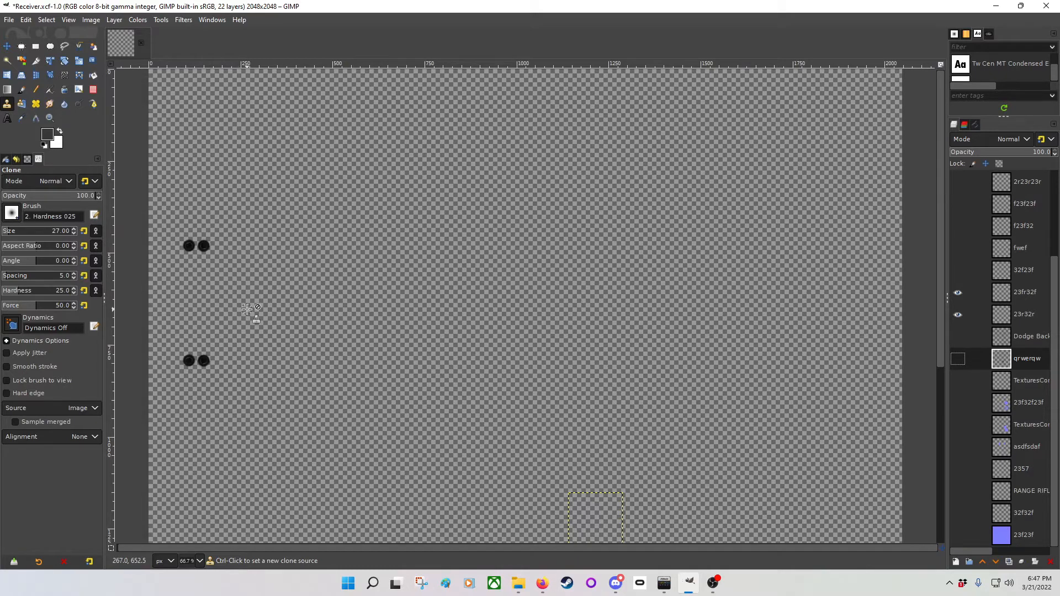
{"action": "scroll", "coordinate": [170, 293], "scroll_direction": "up", "scroll_amount": 3}
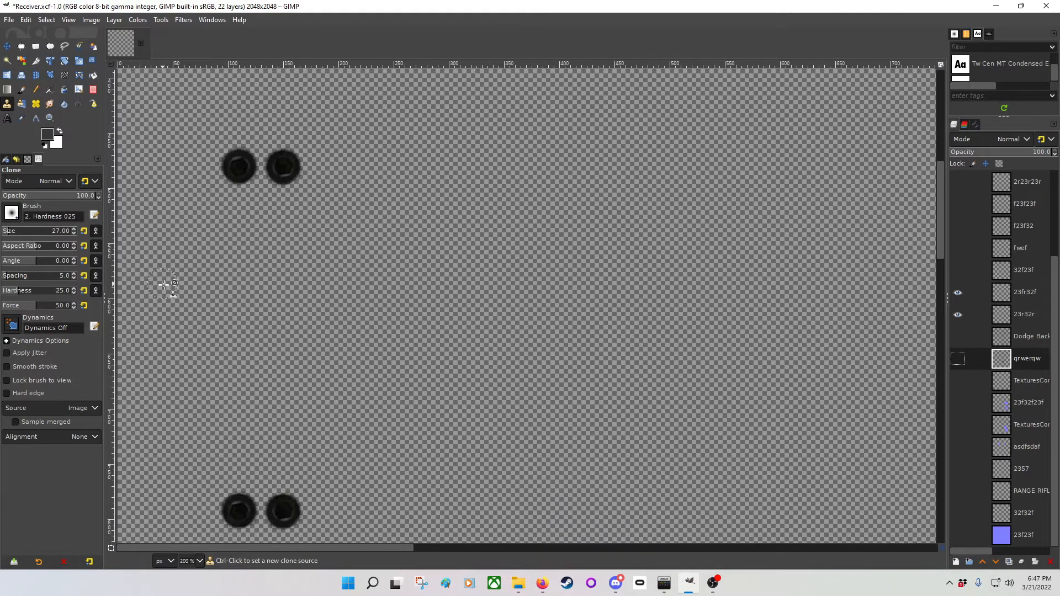
{"action": "scroll", "coordinate": [213, 274], "scroll_direction": "up", "scroll_amount": 1}
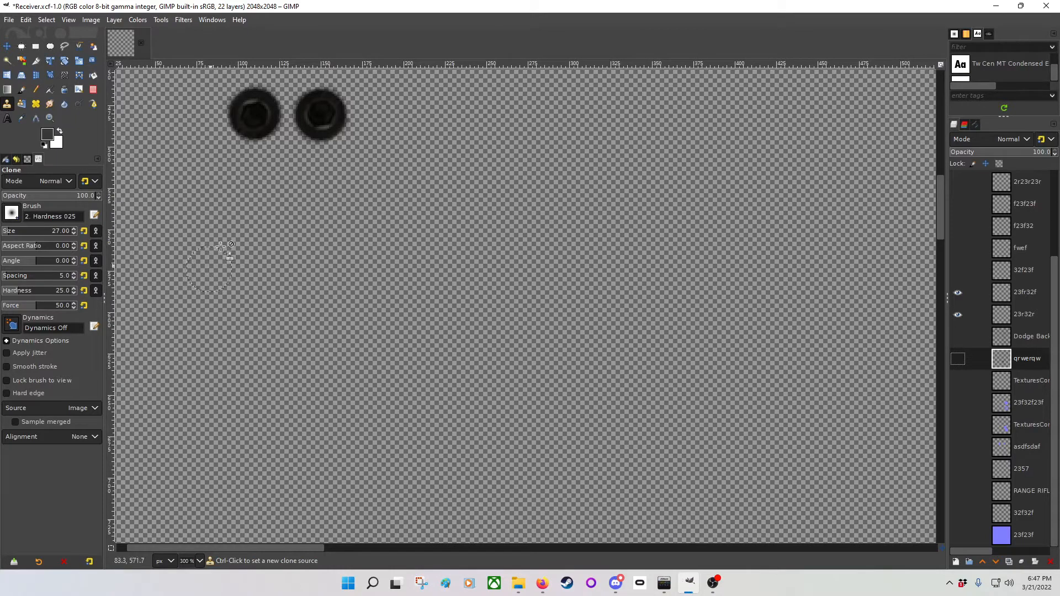
{"action": "mouse_move", "coordinate": [307, 122]}
{"action": "left_mouse_down"}
{"action": "mouse_move", "coordinate": [333, 128]}
{"action": "mouse_move", "coordinate": [342, 114]}
{"action": "mouse_move", "coordinate": [323, 98]}
{"action": "mouse_move", "coordinate": [306, 109]}
{"action": "mouse_move", "coordinate": [316, 127]}
{"action": "mouse_move", "coordinate": [333, 114]}
{"action": "mouse_move", "coordinate": [306, 110]}
{"action": "mouse_move", "coordinate": [314, 125]}
{"action": "mouse_move", "coordinate": [331, 103]}
{"action": "mouse_move", "coordinate": [312, 94]}
{"action": "mouse_move", "coordinate": [284, 124]}
{"action": "left_mouse_up"}
Apply the Normalmap filter to the selected qrwerqw layer with minimum Z 0.4 and a scale below -4
{"action": "left_click", "coordinate": [184, 19]}
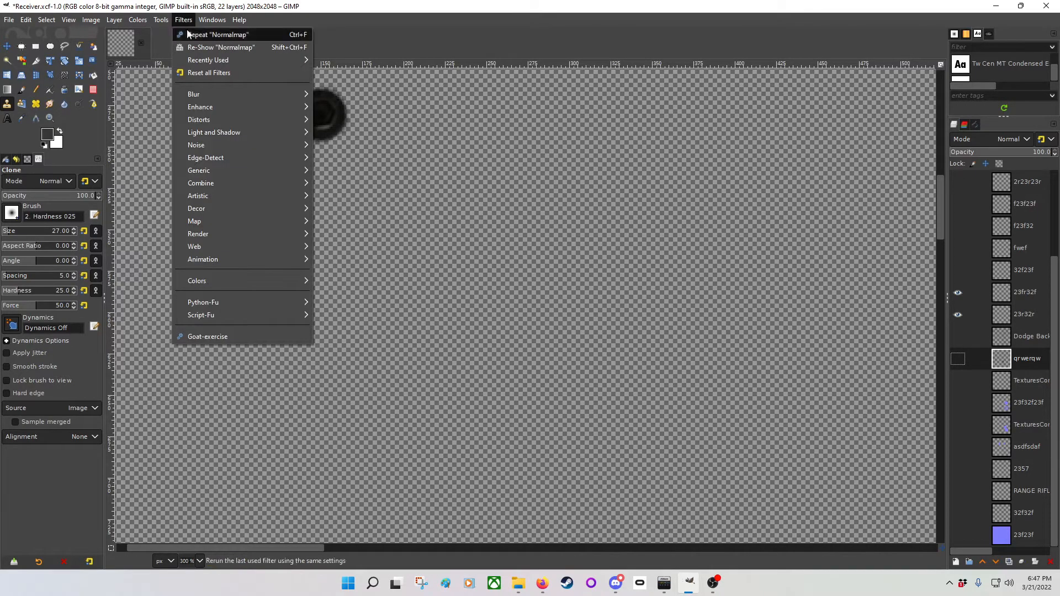
{"action": "left_click", "coordinate": [213, 50]}
{"action": "left_click_drag", "start_coordinate": [319, 128], "coordinate": [595, 104]}
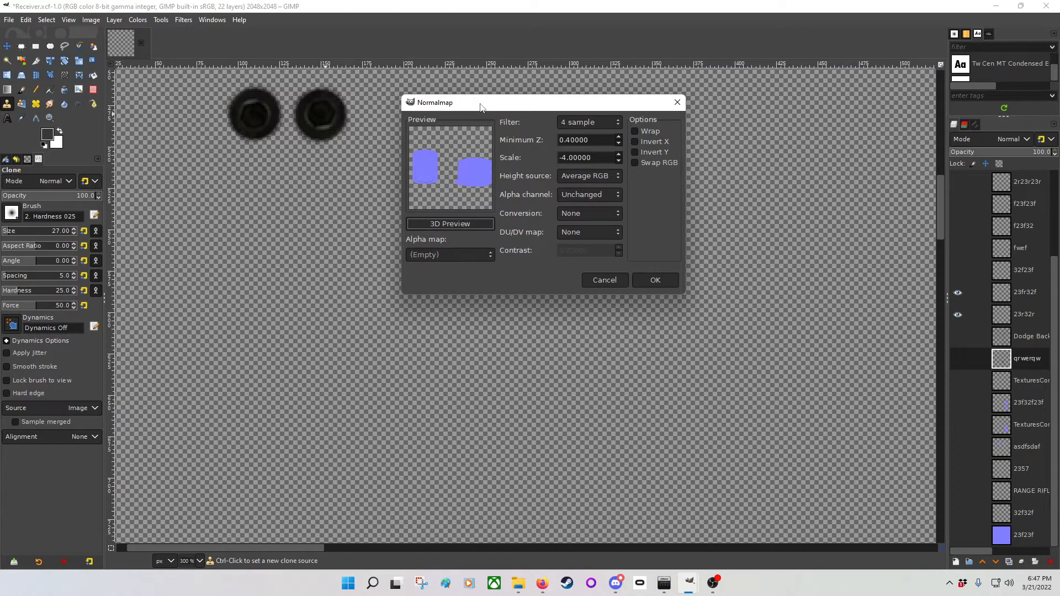
{"action": "left_click", "coordinate": [619, 161]}
{"action": "double_click", "coordinate": [621, 161]}
{"action": "left_click", "coordinate": [647, 281]}
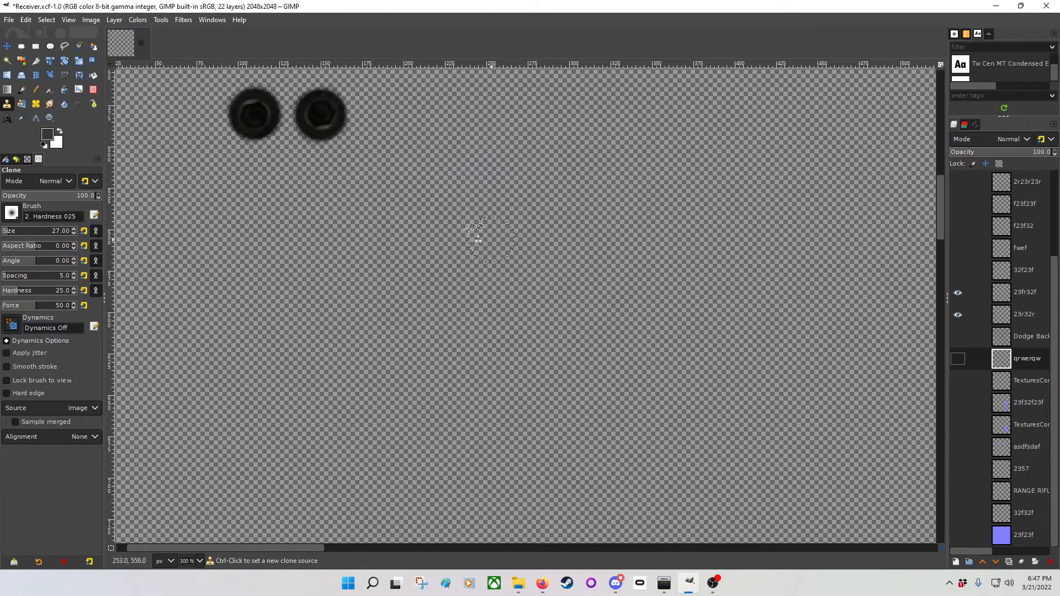
{"action": "scroll", "coordinate": [424, 237], "scroll_direction": "down", "scroll_amount": 5}
{"action": "scroll", "coordinate": [420, 270], "scroll_direction": "up", "scroll_amount": 4}
{"action": "scroll", "coordinate": [420, 270], "scroll_direction": "down", "scroll_amount": 5}
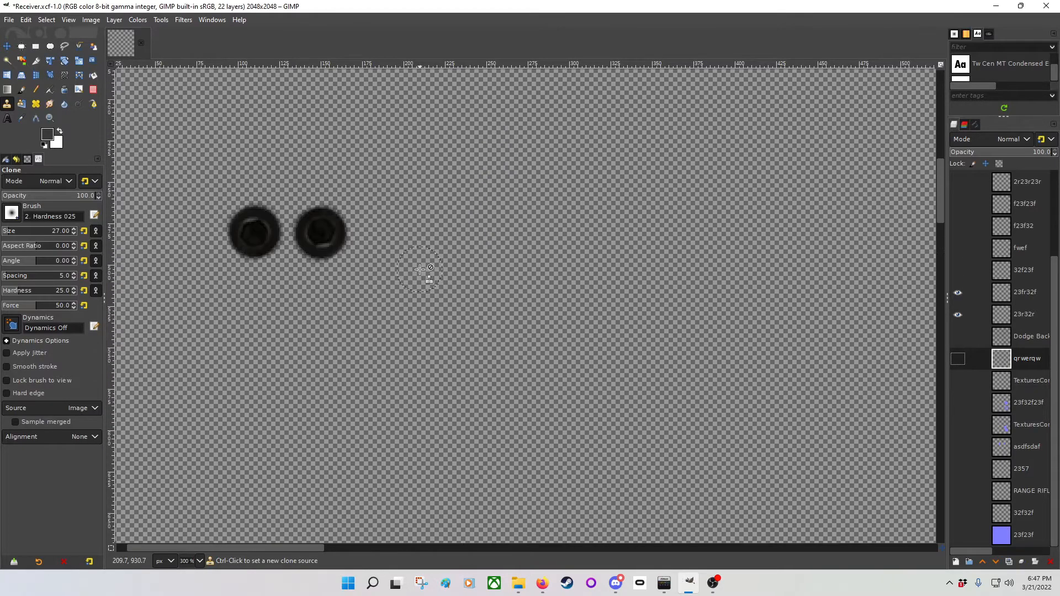
{"action": "scroll", "coordinate": [419, 270], "scroll_direction": "up", "scroll_amount": 5}
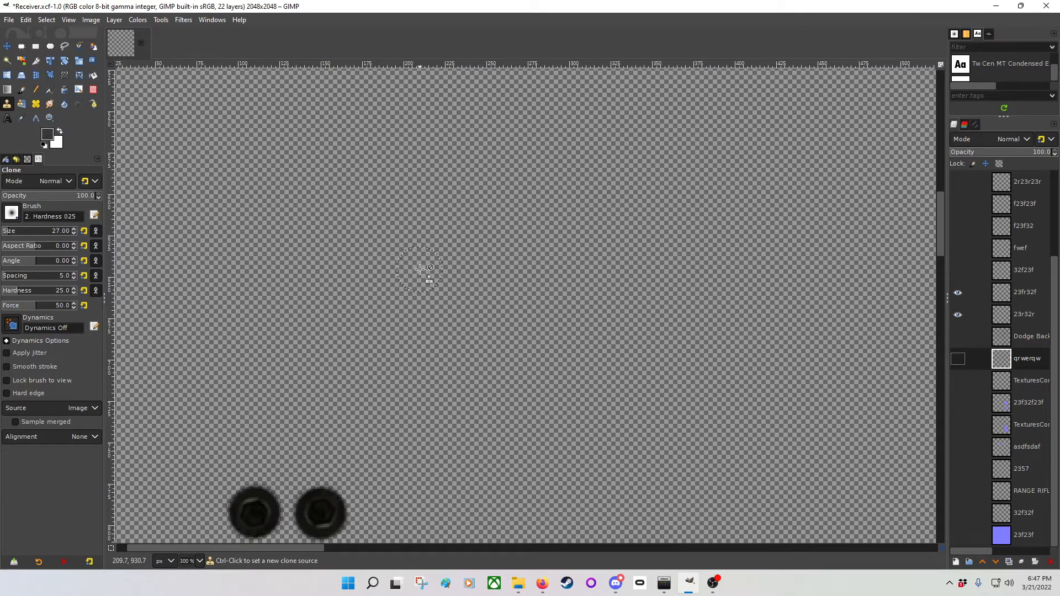
Apply the Normalmap filter to the 23fr32f bolt layer with minimum Z 0.4 and scale 10
{"action": "left_click", "coordinate": [1022, 313]}
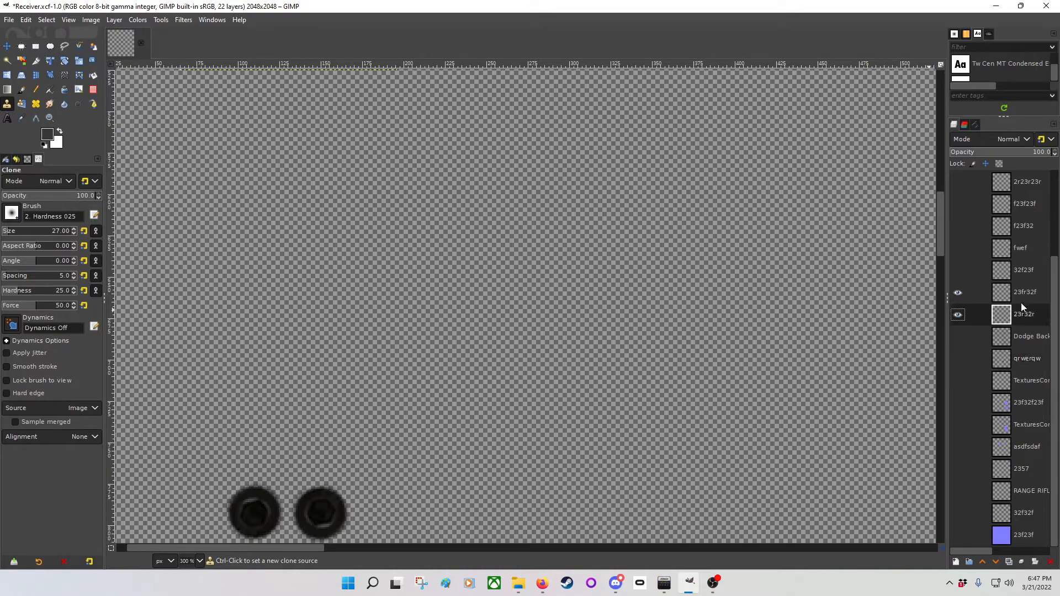
{"action": "left_click", "coordinate": [1023, 293]}
{"action": "scroll", "coordinate": [450, 292], "scroll_direction": "down", "scroll_amount": 5}
{"action": "scroll", "coordinate": [450, 289], "scroll_direction": "up", "scroll_amount": 3}
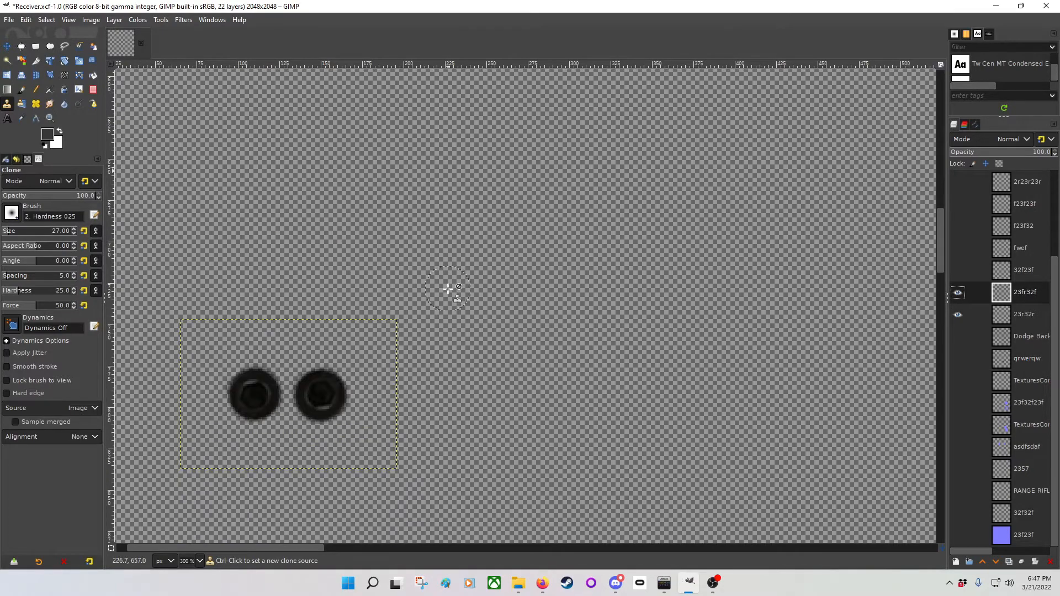
{"action": "left_click", "coordinate": [184, 20]}
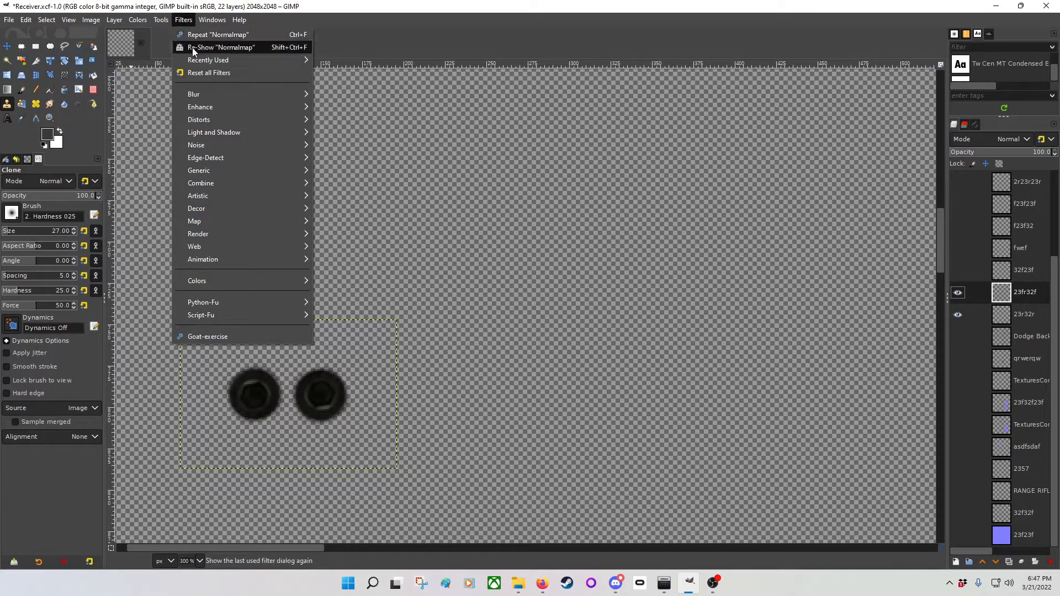
{"action": "left_click", "coordinate": [195, 45]}
{"action": "left_click_drag", "start_coordinate": [248, 145], "coordinate": [537, 99]}
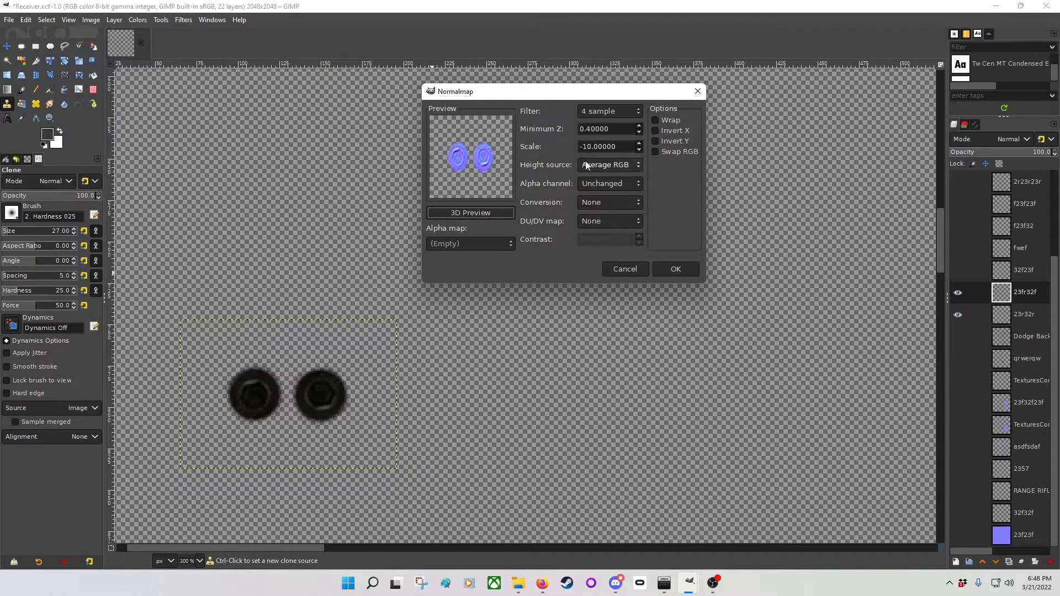
{"action": "left_click", "coordinate": [638, 149]}
{"action": "left_click", "coordinate": [638, 150]}
{"action": "left_click", "coordinate": [638, 150]}
{"action": "left_click", "coordinate": [640, 143]}
{"action": "left_click", "coordinate": [640, 141]}
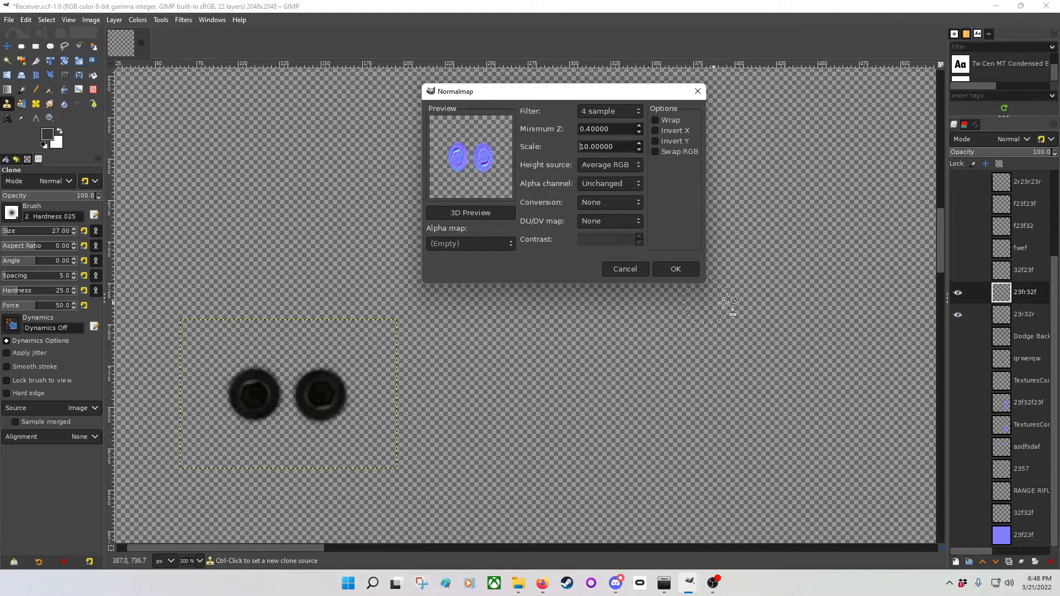
{"action": "left_click", "coordinate": [675, 269]}
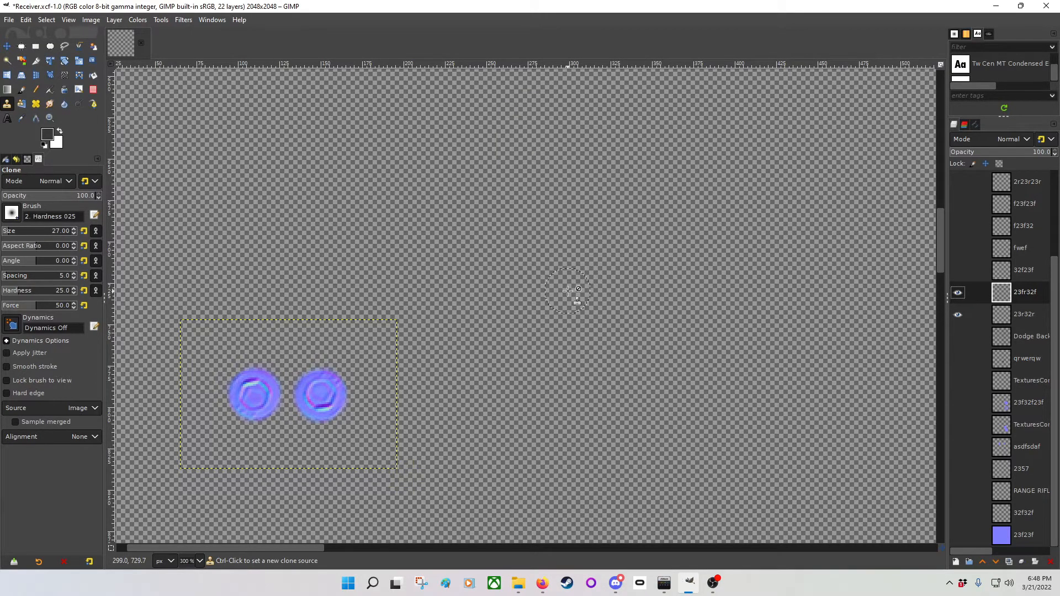
Repeat the Normalmap filter with the same settings on the 23r32r bolt layer
{"action": "left_click", "coordinate": [1020, 317]}
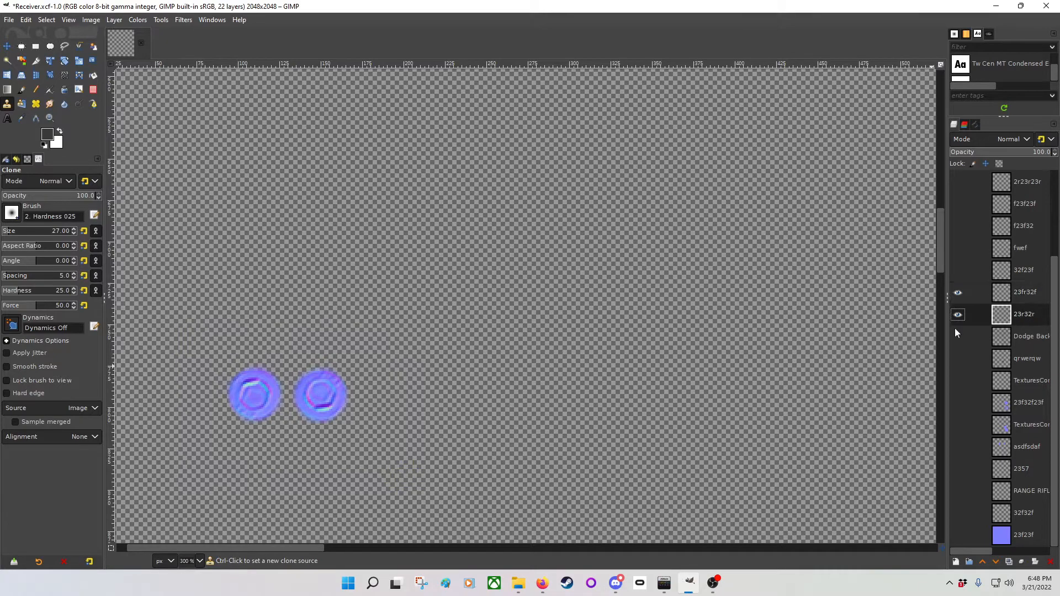
{"action": "scroll", "coordinate": [457, 323], "scroll_direction": "up", "scroll_amount": 8}
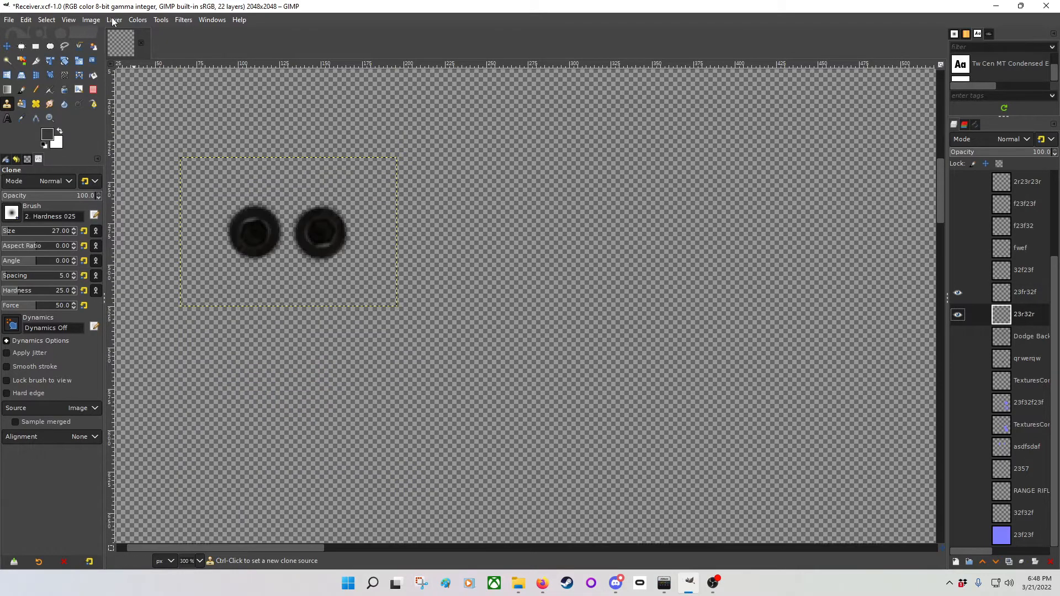
{"action": "left_click", "coordinate": [184, 21]}
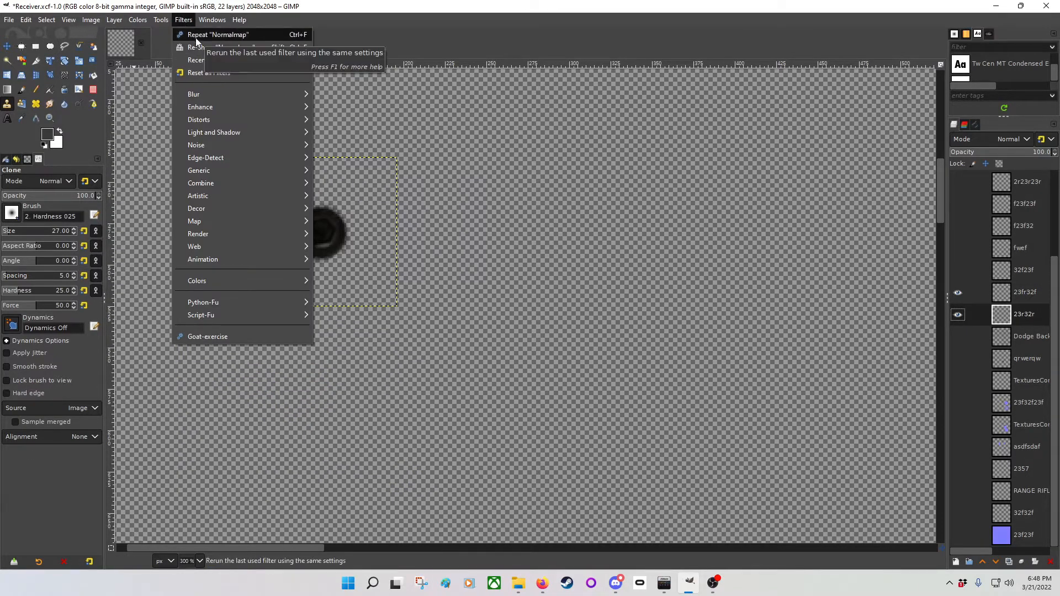
{"action": "left_click", "coordinate": [199, 35]}
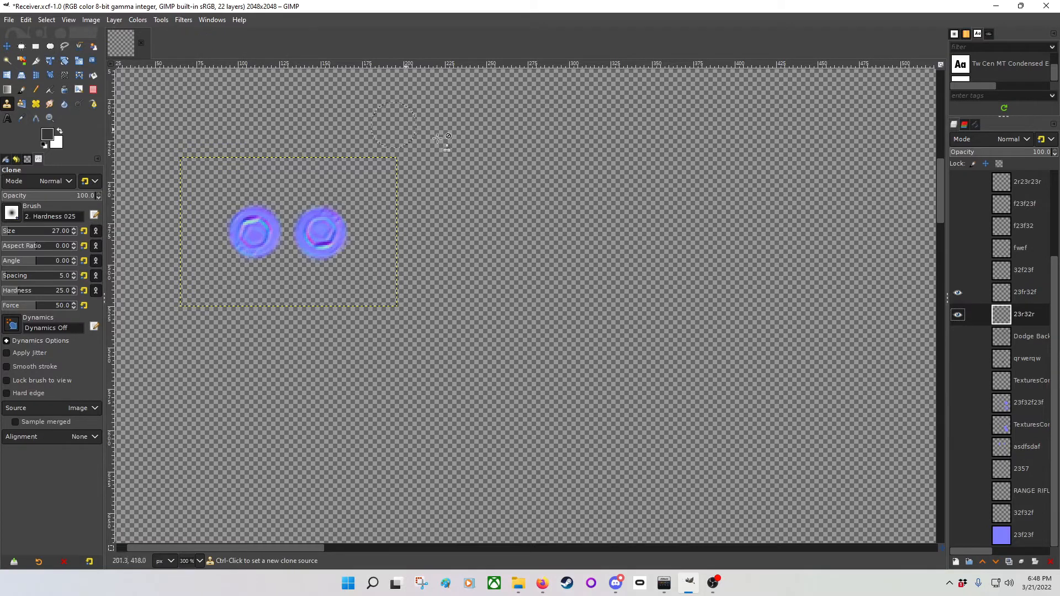
Hide the 23fr32f and 23r32r bolt layers
{"action": "left_click", "coordinate": [1027, 338]}
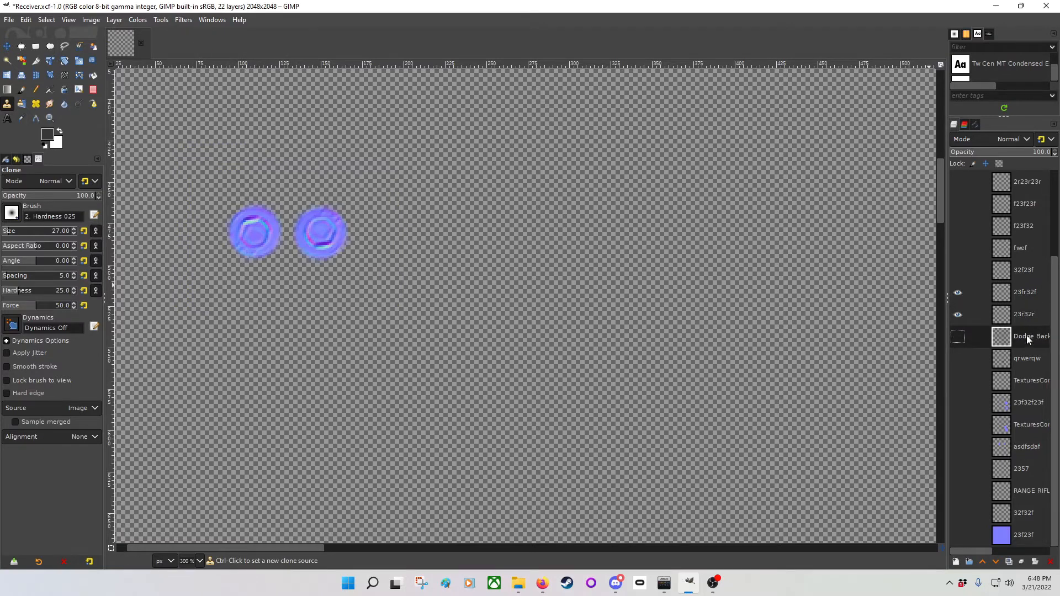
{"action": "left_click", "coordinate": [958, 338]}
{"action": "left_click", "coordinate": [958, 337]}
{"action": "left_click", "coordinate": [1002, 289]}
{"action": "left_click", "coordinate": [958, 293]}
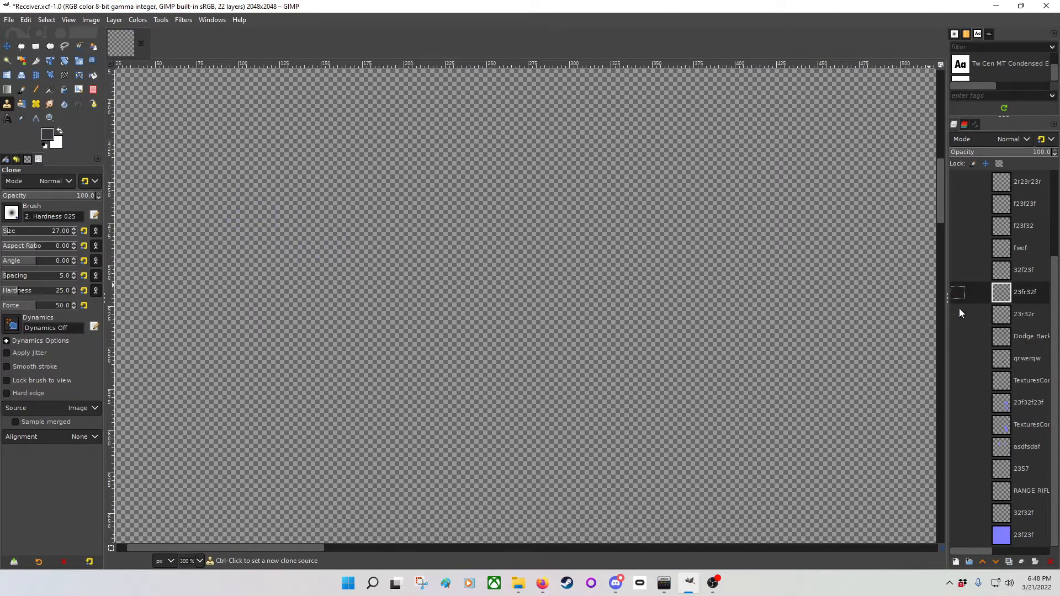
Show the panel line layers 2r23r23r # and 2r23r #2 near the top of the stack, plus the 23r23r layer
{"action": "scroll", "coordinate": [591, 342], "scroll_direction": "down", "scroll_amount": 2}
{"action": "scroll", "coordinate": [590, 341], "scroll_direction": "down", "scroll_amount": 1}
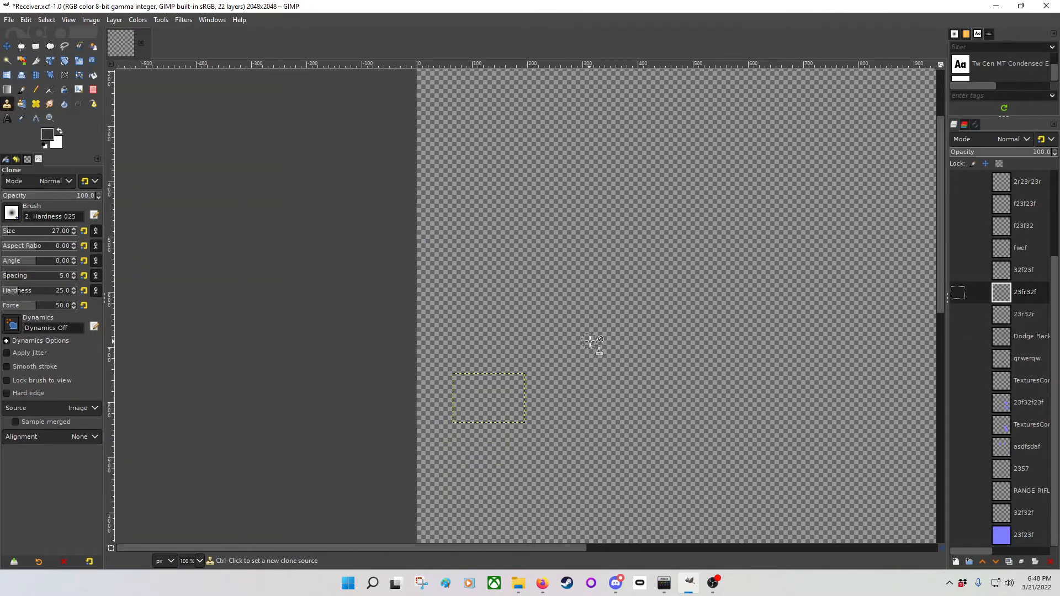
{"action": "scroll", "coordinate": [592, 342], "scroll_direction": "down", "scroll_amount": 2}
{"action": "left_click_drag", "start_coordinate": [685, 338], "coordinate": [498, 258]}
{"action": "scroll", "coordinate": [498, 258], "scroll_direction": "down", "scroll_amount": 2}
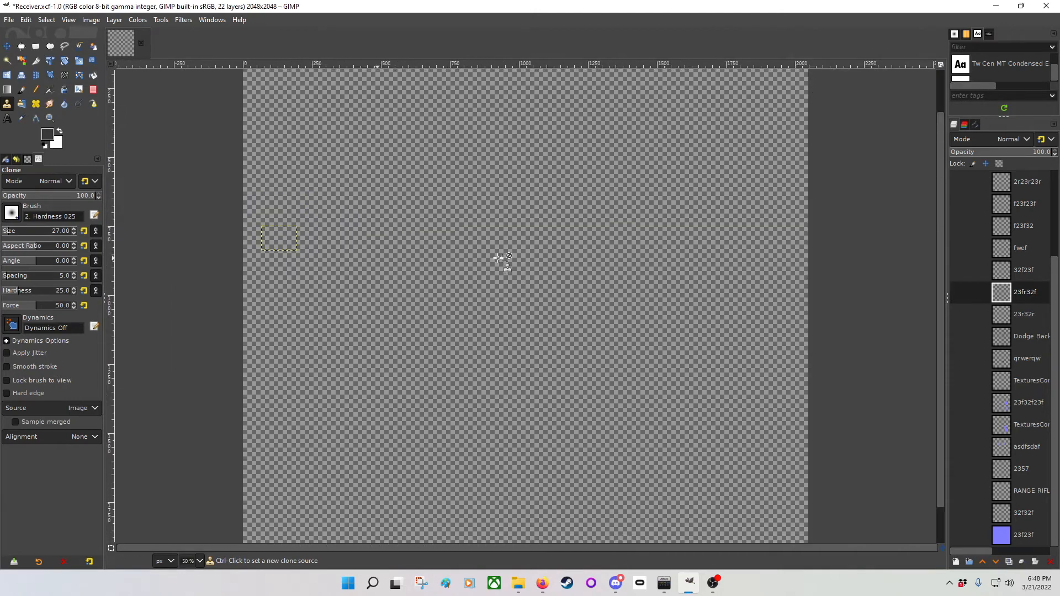
{"action": "left_click_drag", "start_coordinate": [546, 300], "coordinate": [522, 229]}
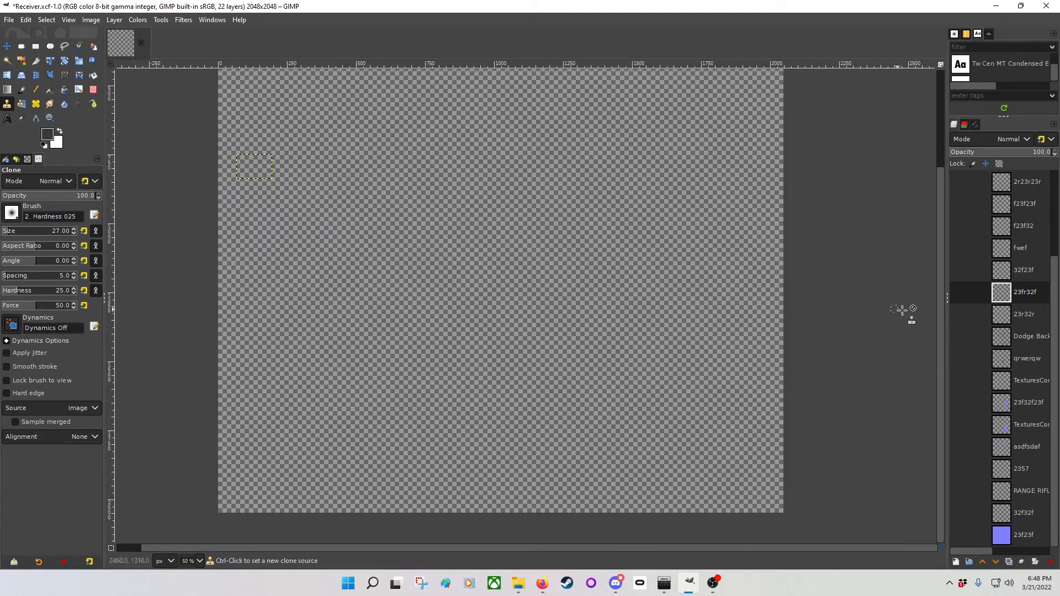
{"action": "scroll", "coordinate": [1051, 299], "scroll_direction": "up", "scroll_amount": 1}
{"action": "scroll", "coordinate": [1050, 298], "scroll_direction": "up", "scroll_amount": 2}
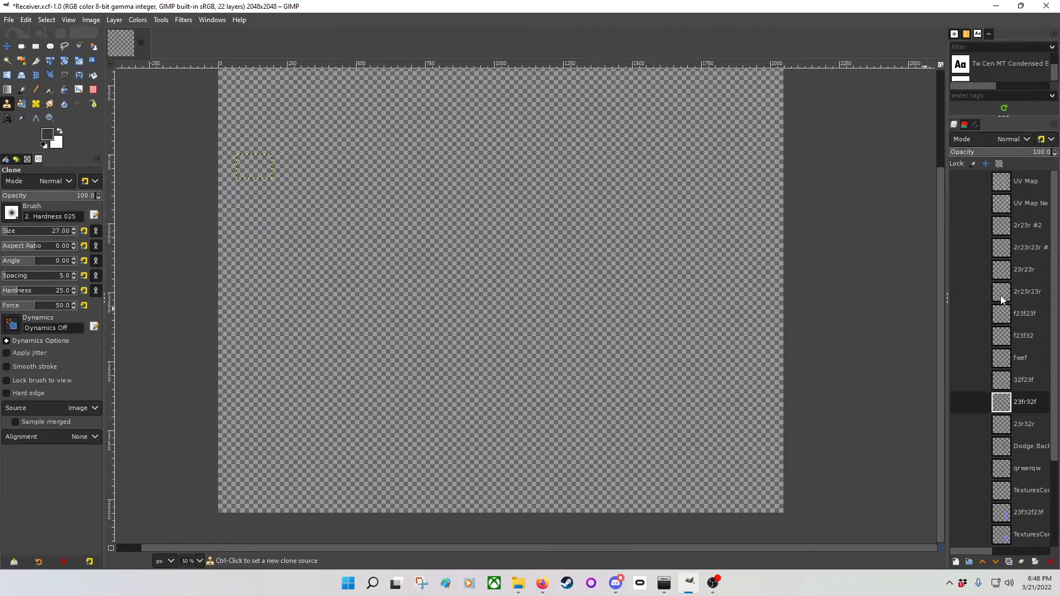
{"action": "left_click", "coordinate": [958, 247]}
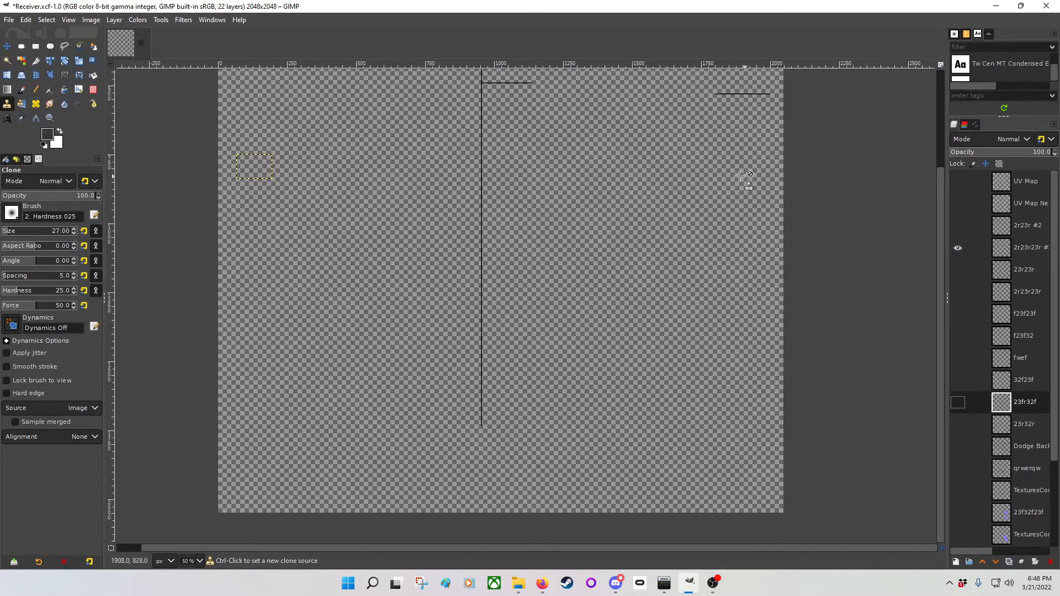
{"action": "left_click_drag", "start_coordinate": [740, 180], "coordinate": [710, 316]}
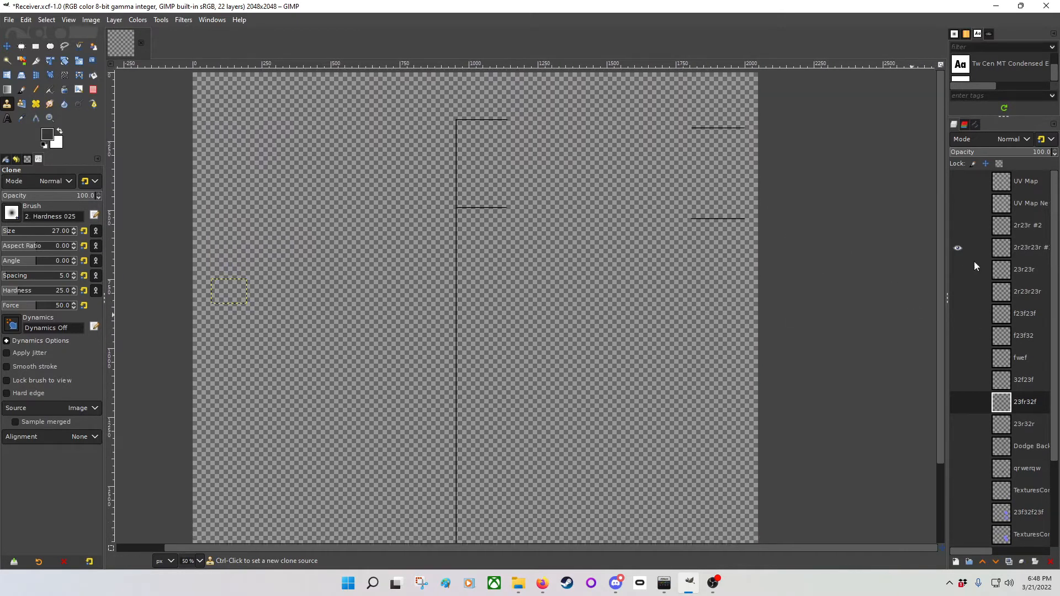
{"action": "left_click", "coordinate": [958, 224]}
{"action": "left_click_drag", "start_coordinate": [324, 367], "coordinate": [339, 222]}
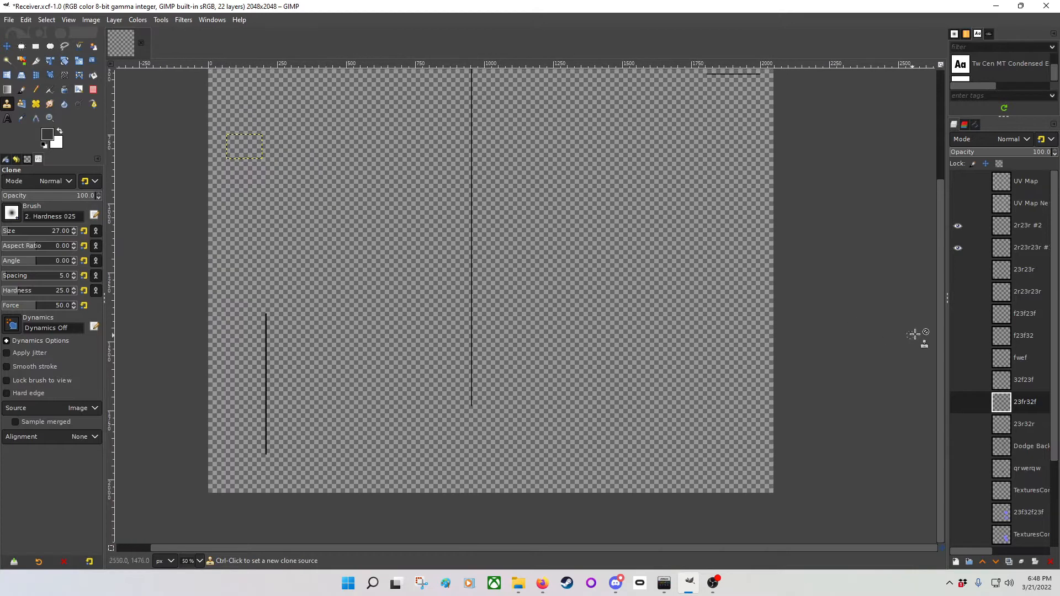
{"action": "left_click", "coordinate": [959, 271]}
Check the contents of the f23f23f, 2r23r23r, f23f32, qrwerqw and asdfsdaf layers by briefly switching their visibility
{"action": "left_click", "coordinate": [959, 309]}
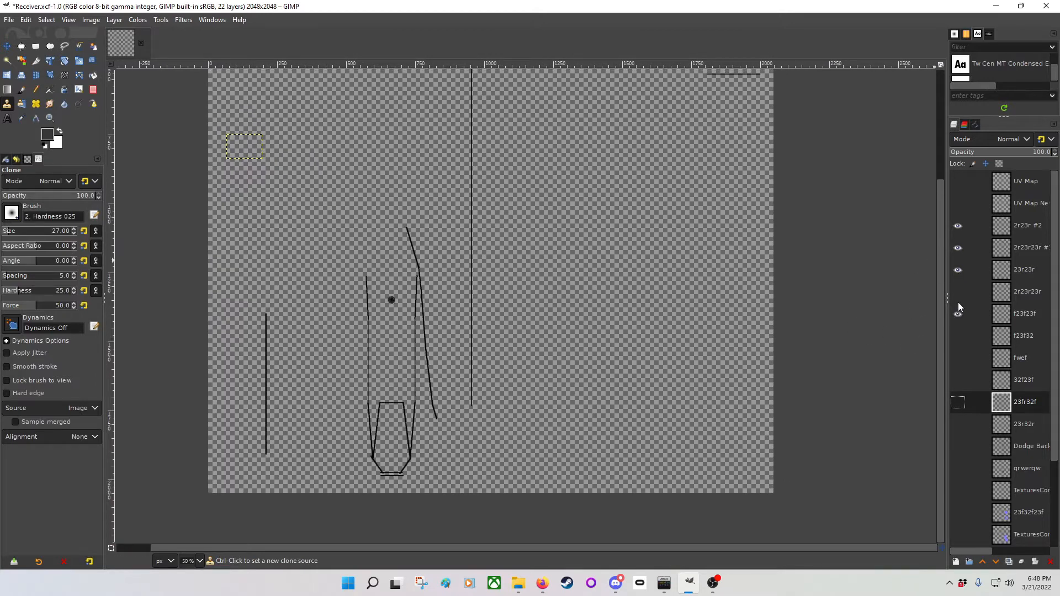
{"action": "left_click", "coordinate": [958, 290]}
{"action": "left_click", "coordinate": [959, 298]}
{"action": "left_click", "coordinate": [959, 316]}
{"action": "left_click", "coordinate": [957, 340]}
{"action": "left_click", "coordinate": [957, 340]}
{"action": "scroll", "coordinate": [959, 403], "scroll_direction": "down", "scroll_amount": 2}
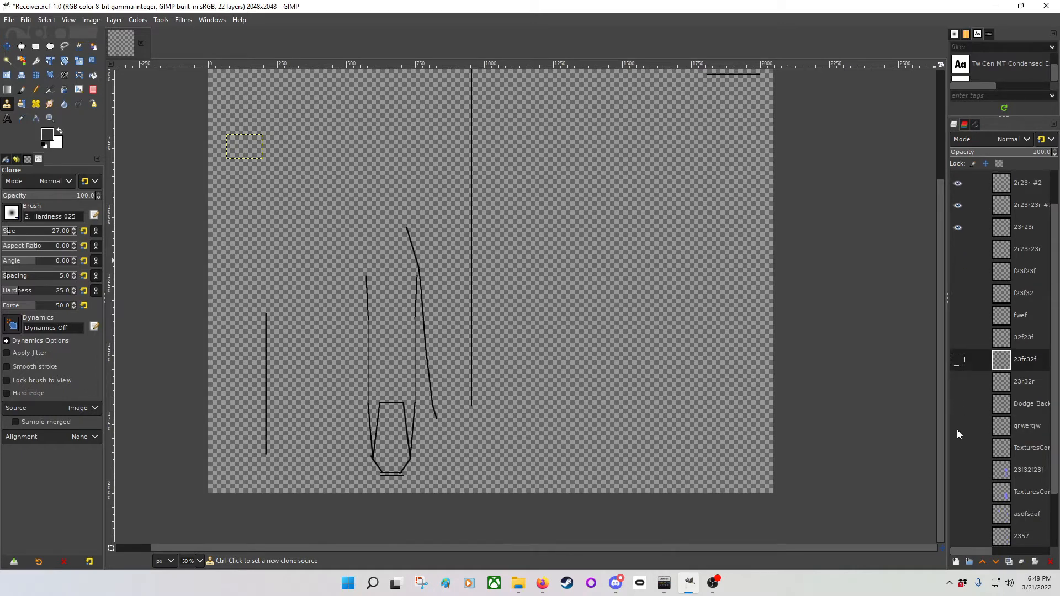
{"action": "left_click", "coordinate": [957, 424]}
{"action": "left_click", "coordinate": [957, 428]}
{"action": "scroll", "coordinate": [958, 451], "scroll_direction": "down", "scroll_amount": 3}
{"action": "left_click", "coordinate": [957, 447]}
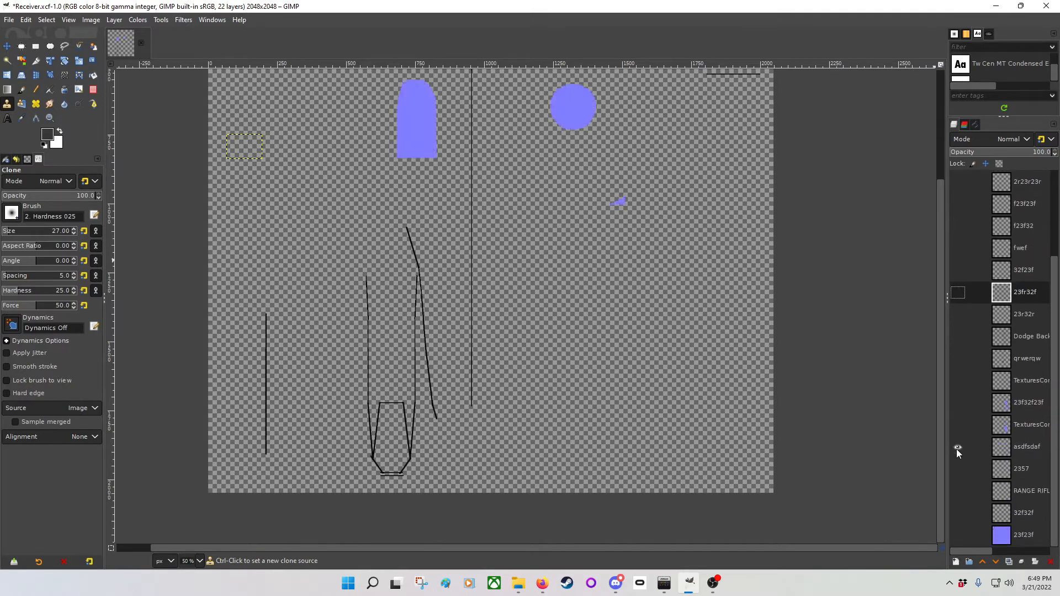
{"action": "left_click", "coordinate": [956, 449]}
Show the RANGE RIFLE text layer and inspect the lettering between the panel lines
{"action": "left_click", "coordinate": [959, 485]}
{"action": "left_click_drag", "start_coordinate": [594, 400], "coordinate": [657, 302]}
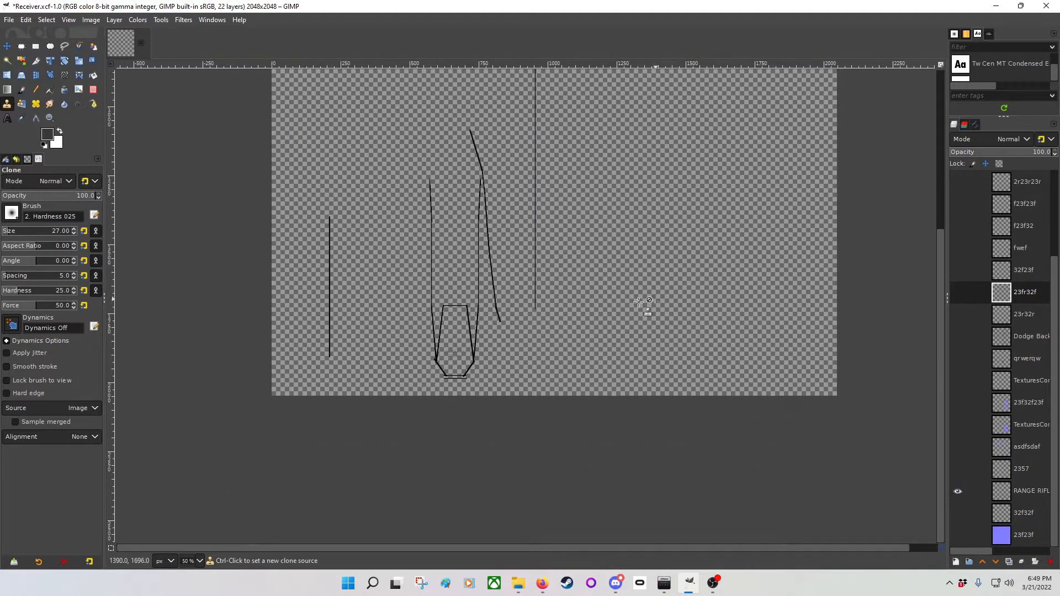
{"action": "scroll", "coordinate": [474, 359], "scroll_direction": "up", "scroll_amount": 5}
{"action": "scroll", "coordinate": [469, 358], "scroll_direction": "up", "scroll_amount": 2}
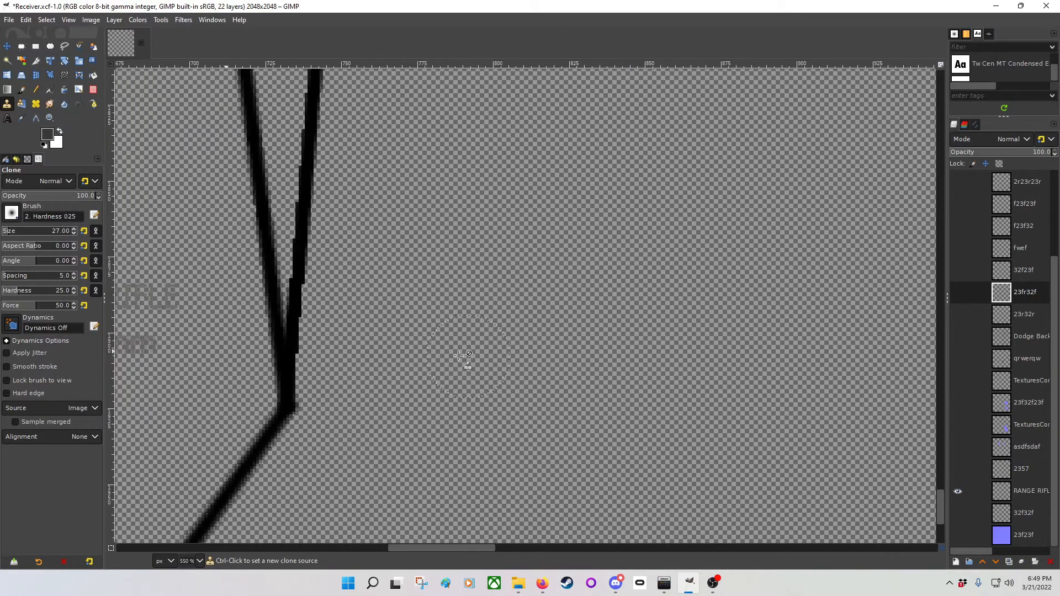
{"action": "left_click_drag", "start_coordinate": [290, 362], "coordinate": [706, 361]}
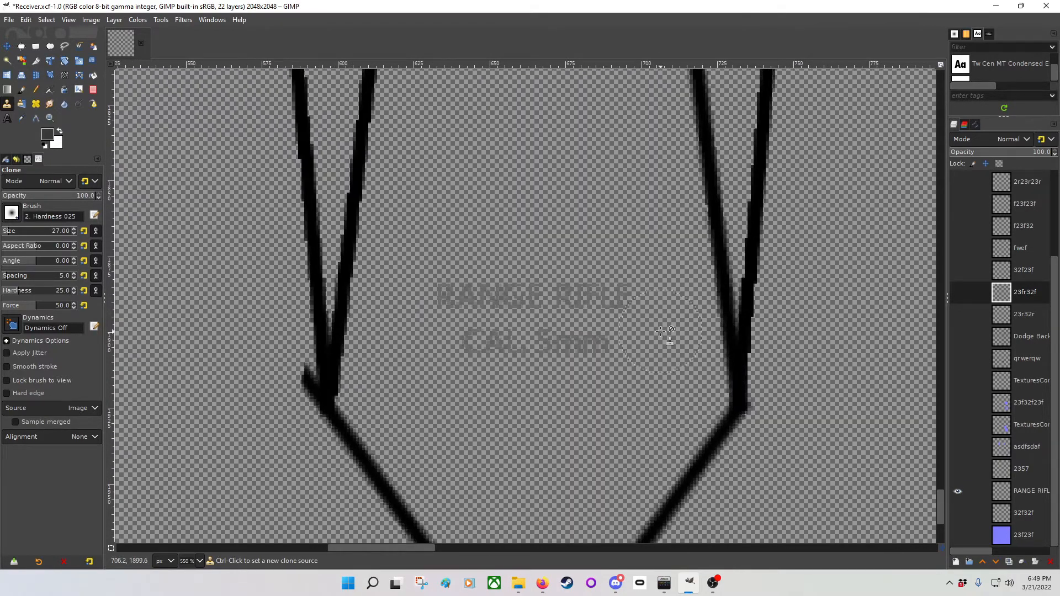
{"action": "scroll", "coordinate": [668, 337], "scroll_direction": "down", "scroll_amount": 3}
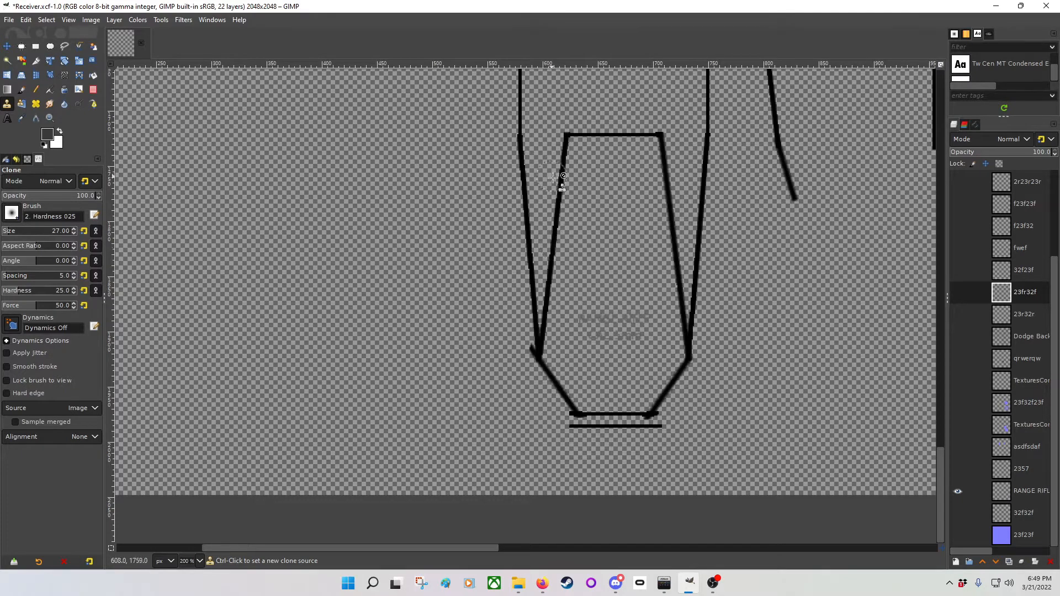
Examine the panel line joints and the lettering up close, also against the temporarily shown 23f23f base layer
{"action": "scroll", "coordinate": [556, 216], "scroll_direction": "up", "scroll_amount": 5}
{"action": "scroll", "coordinate": [557, 211], "scroll_direction": "up", "scroll_amount": 4}
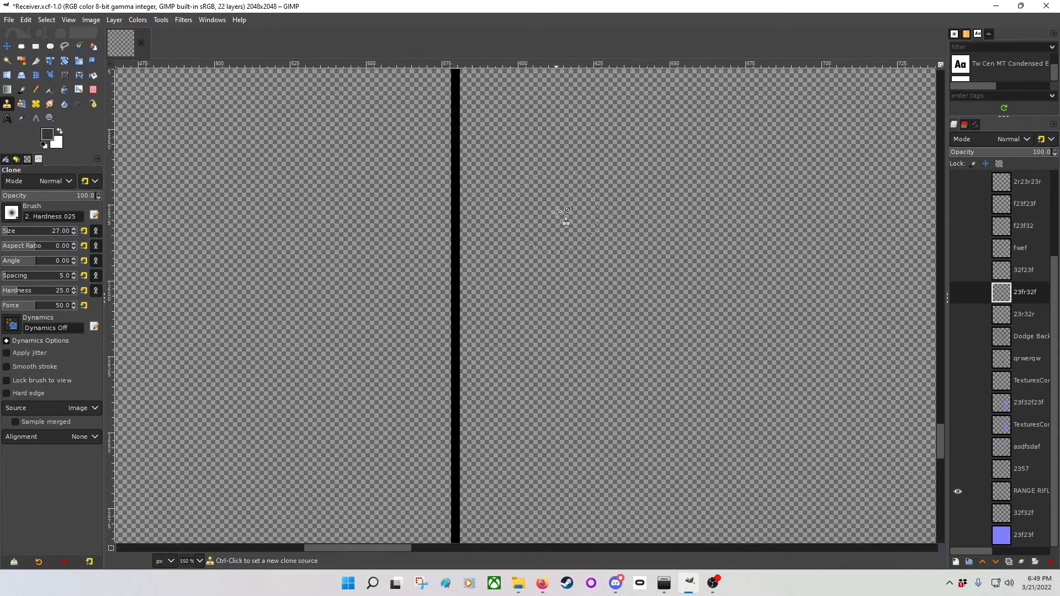
{"action": "scroll", "coordinate": [430, 211], "scroll_direction": "down", "scroll_amount": 2}
{"action": "scroll", "coordinate": [429, 211], "scroll_direction": "down", "scroll_amount": 3}
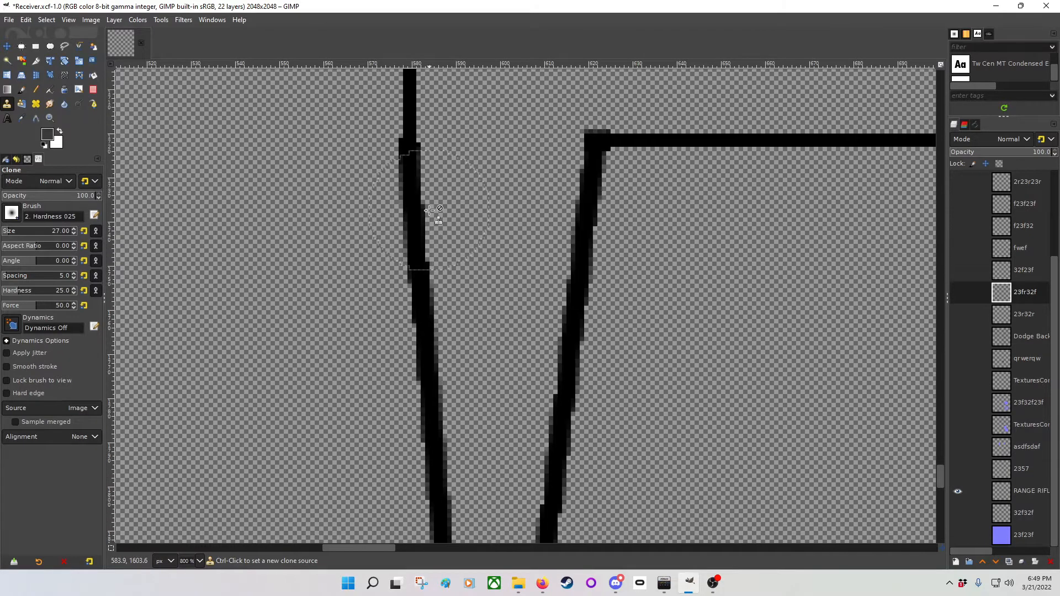
{"action": "scroll", "coordinate": [456, 243], "scroll_direction": "down", "scroll_amount": 10}
{"action": "scroll", "coordinate": [552, 275], "scroll_direction": "down", "scroll_amount": 2}
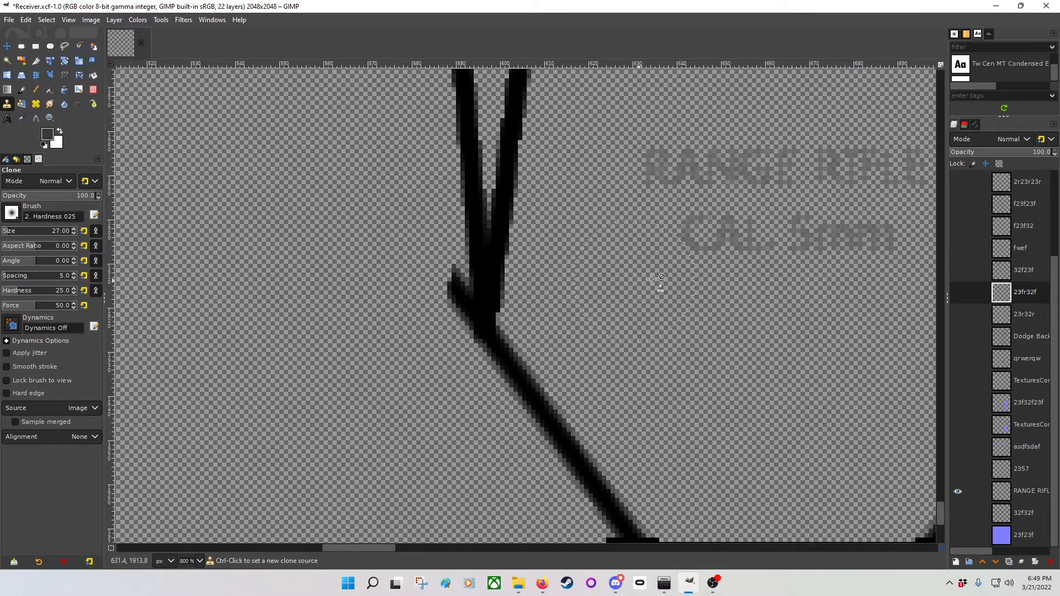
{"action": "left_click_drag", "start_coordinate": [722, 267], "coordinate": [458, 341]}
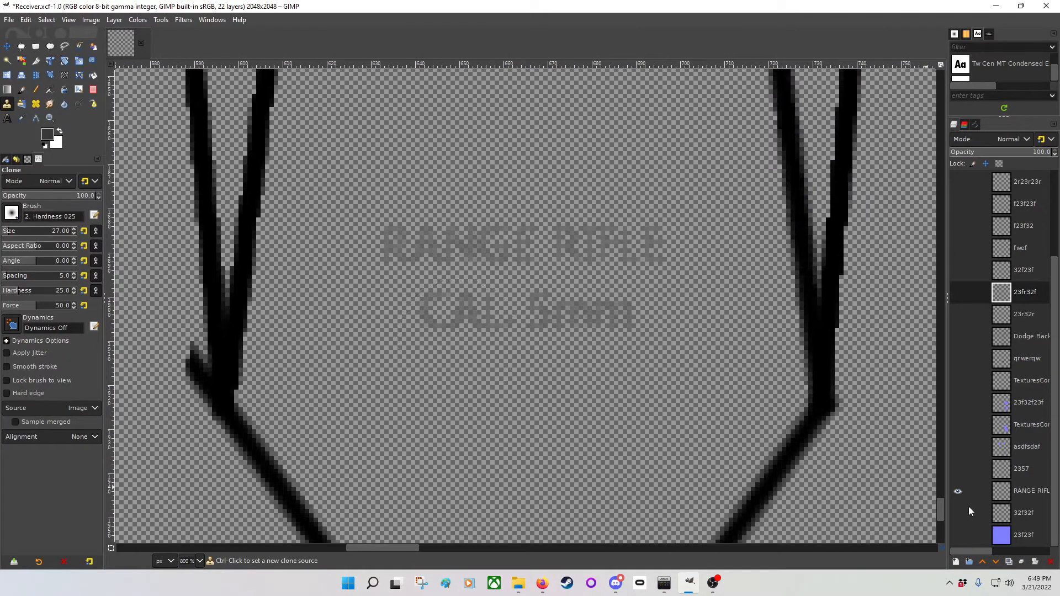
{"action": "left_click", "coordinate": [957, 536]}
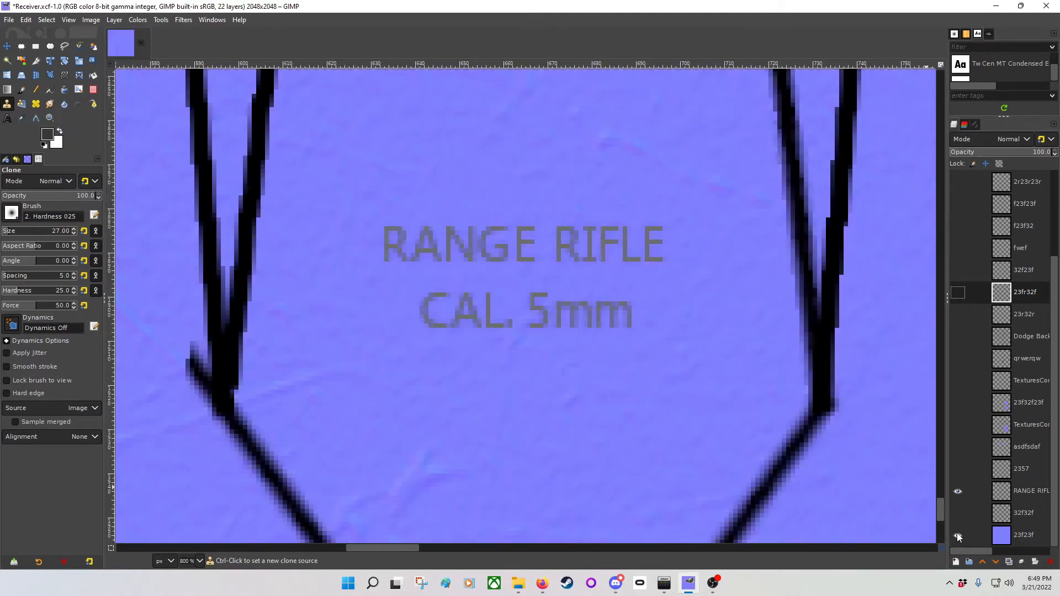
{"action": "left_click", "coordinate": [957, 535]}
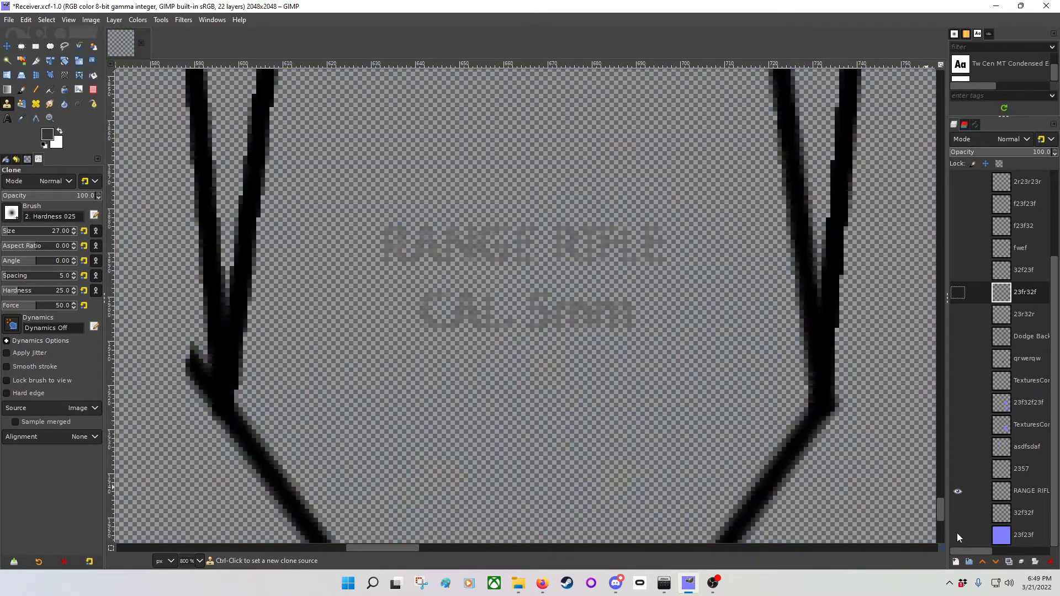
{"action": "left_click_drag", "start_coordinate": [453, 94], "coordinate": [532, 251]}
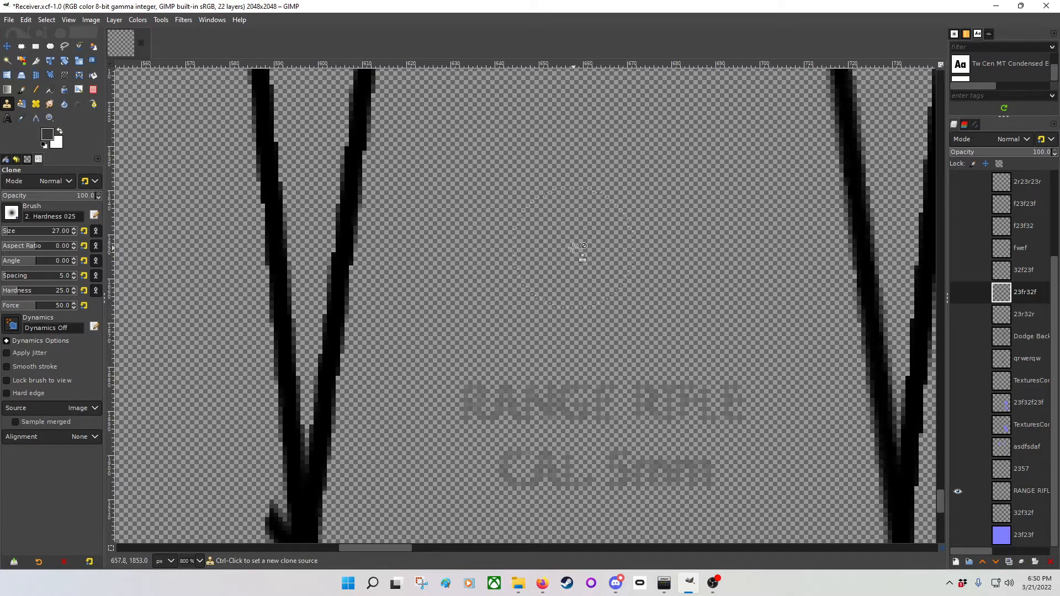
Open the Drop Shadow filter for the 23r23r panel line layer and move its dialog aside
{"action": "left_click", "coordinate": [181, 20]}
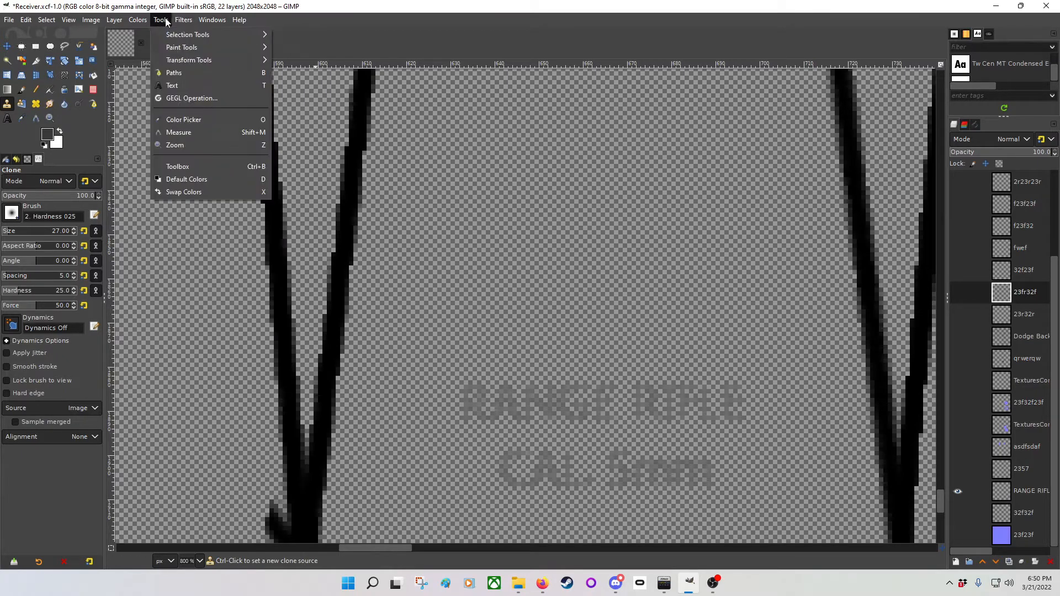
{"action": "left_click", "coordinate": [379, 6]}
{"action": "scroll", "coordinate": [993, 361], "scroll_direction": "up", "scroll_amount": 3}
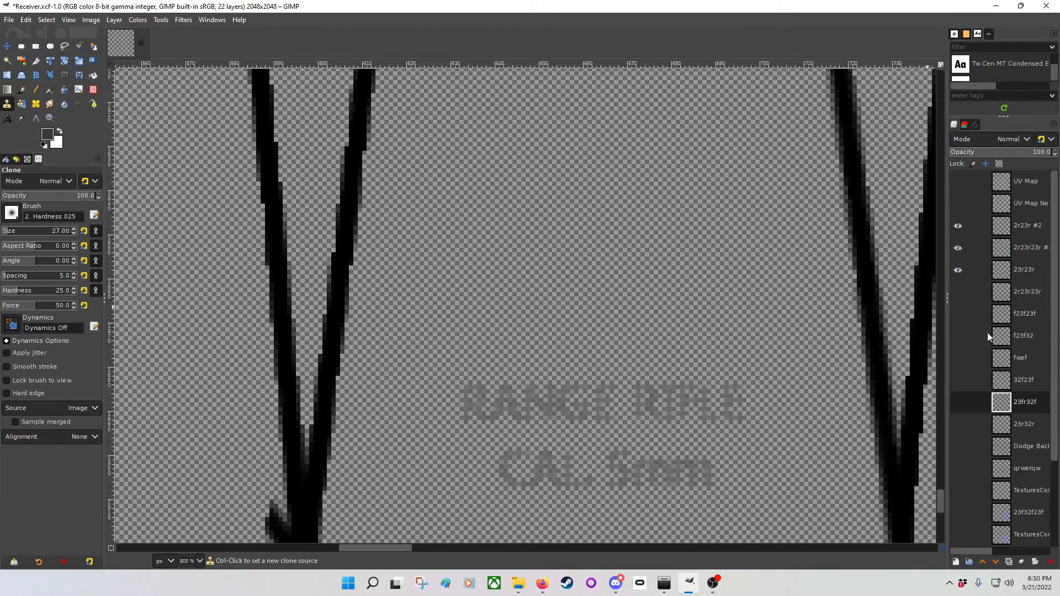
{"action": "left_click", "coordinate": [1023, 271]}
{"action": "scroll", "coordinate": [516, 339], "scroll_direction": "down", "scroll_amount": 1}
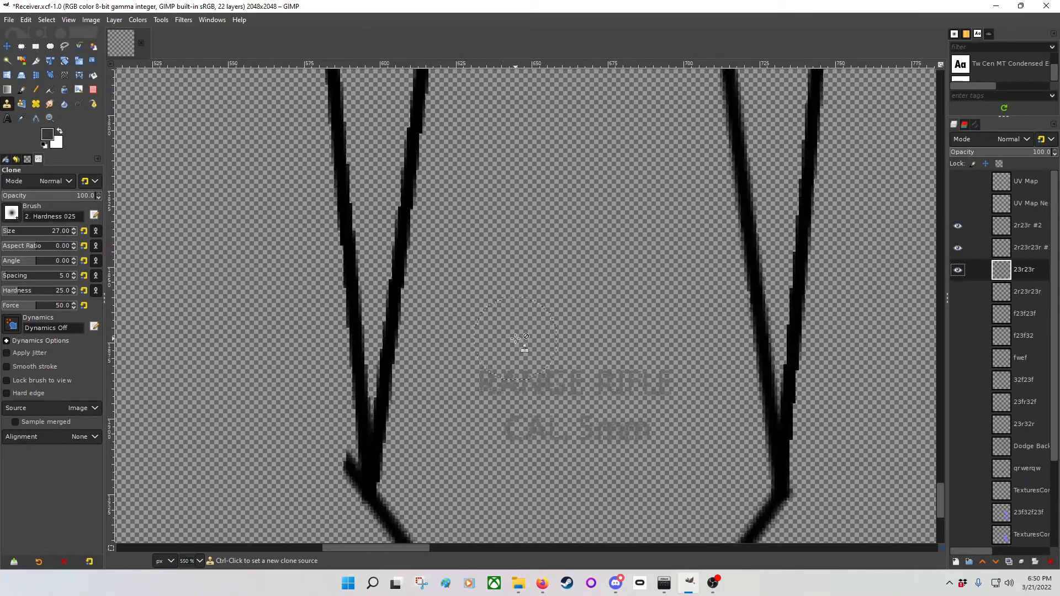
{"action": "scroll", "coordinate": [515, 338], "scroll_direction": "down", "scroll_amount": 4}
{"action": "left_click_drag", "start_coordinate": [428, 273], "coordinate": [473, 410]}
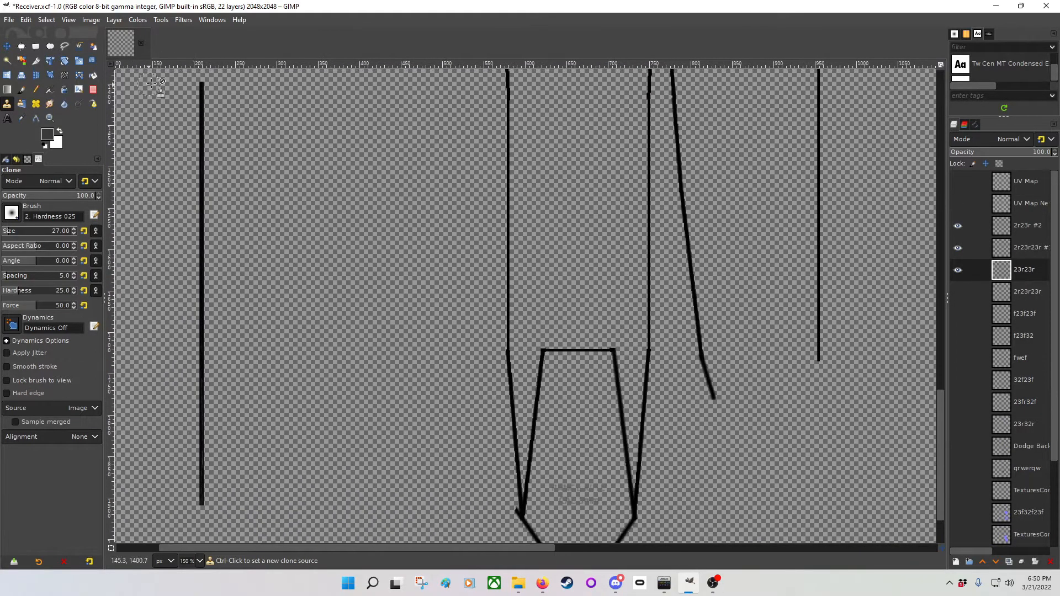
{"action": "left_click", "coordinate": [183, 19]}
{"action": "mouse_move", "coordinate": [169, 19]}
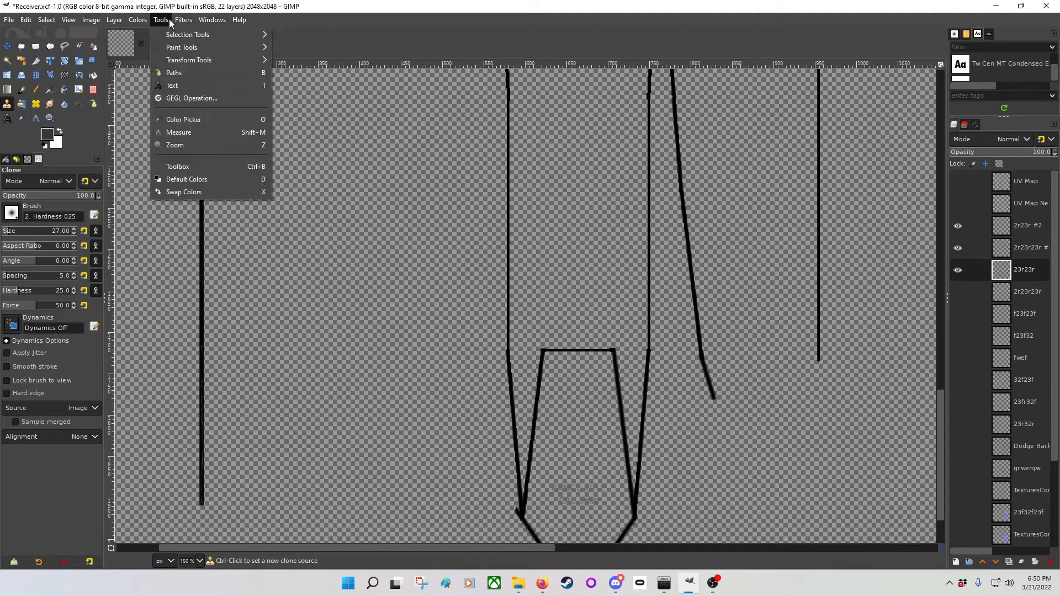
{"action": "mouse_move", "coordinate": [258, 135]}
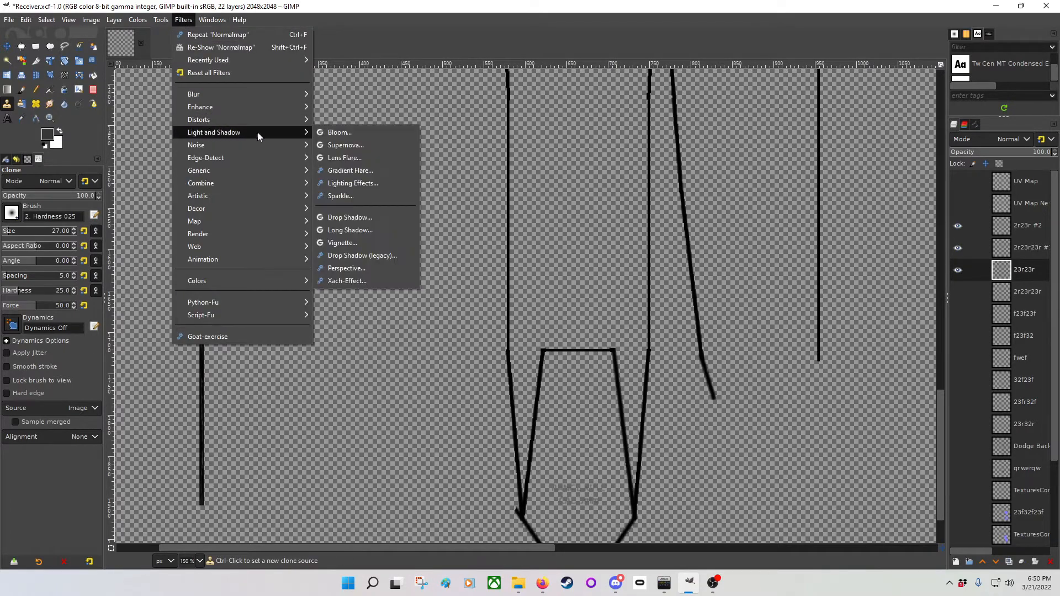
{"action": "left_click", "coordinate": [349, 217]}
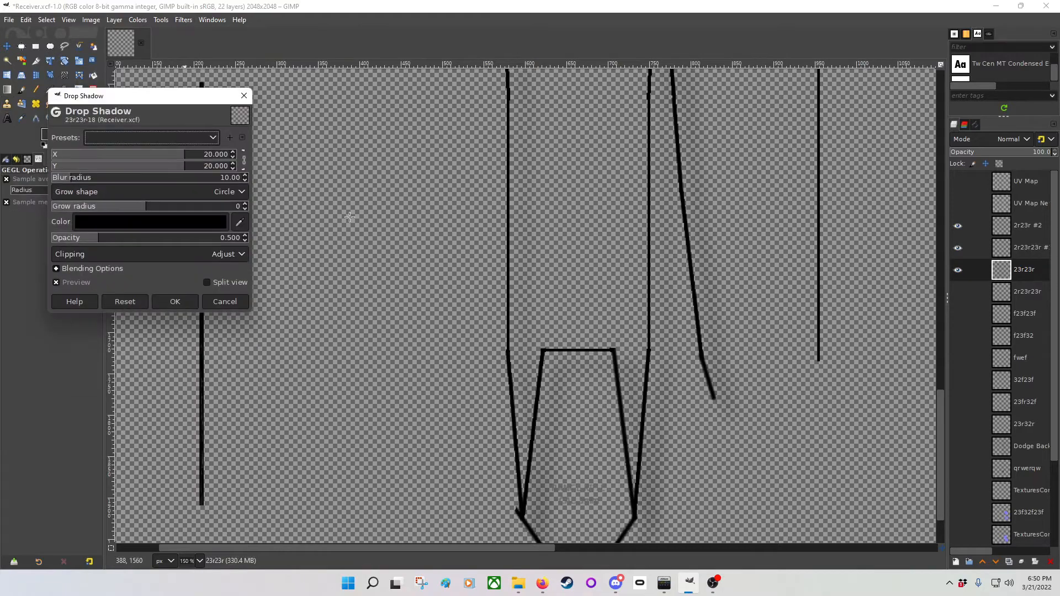
{"action": "left_click_drag", "start_coordinate": [176, 107], "coordinate": [528, 114]}
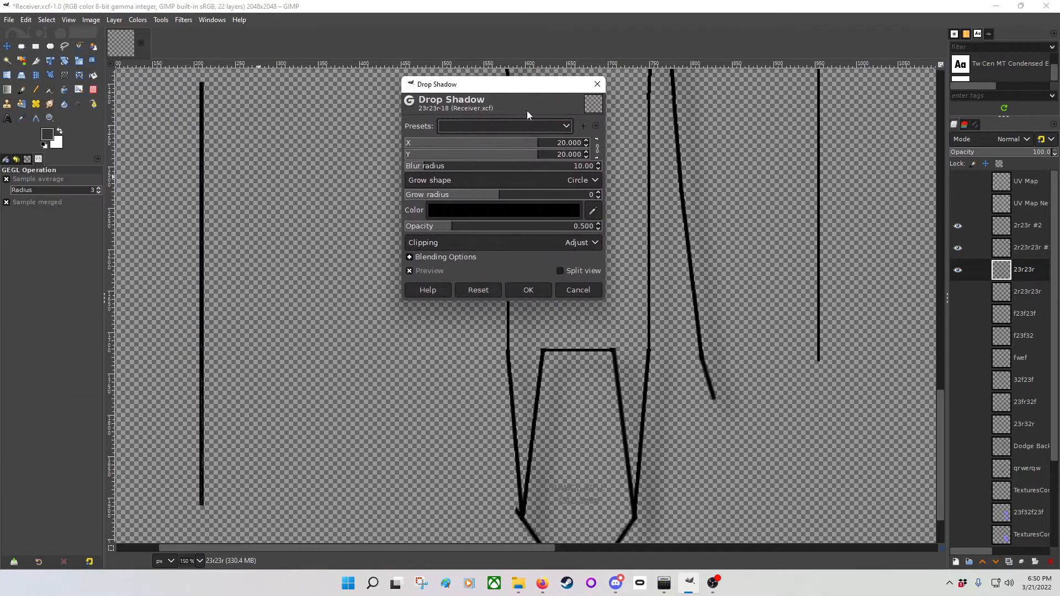
Set the drop shadow's color to a light grey
{"action": "left_click", "coordinate": [511, 211]}
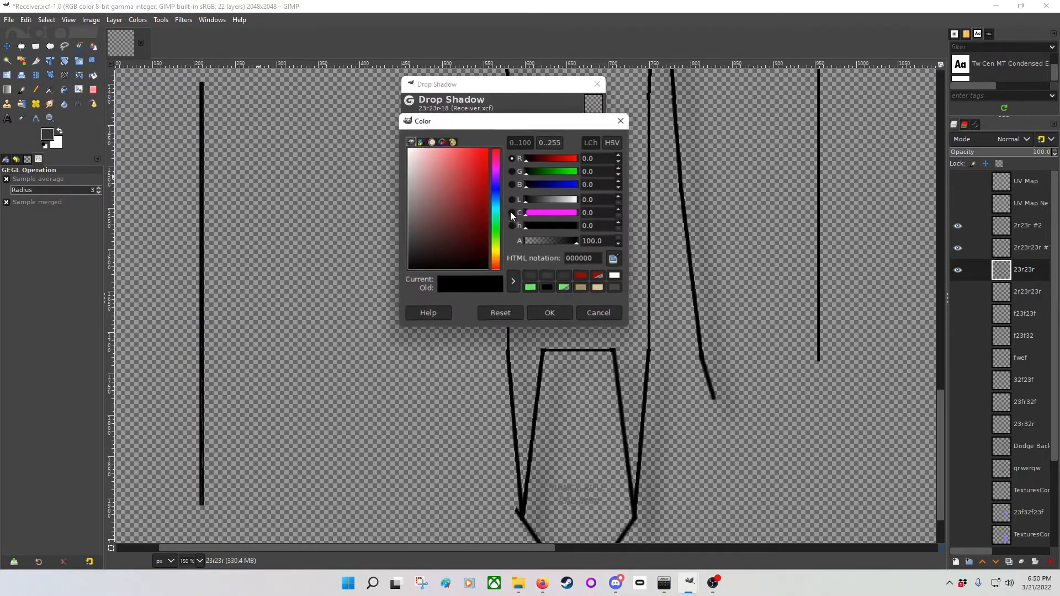
{"action": "left_click", "coordinate": [616, 291]}
{"action": "left_click_drag", "start_coordinate": [548, 202], "coordinate": [560, 201]}
{"action": "left_click", "coordinate": [551, 314]}
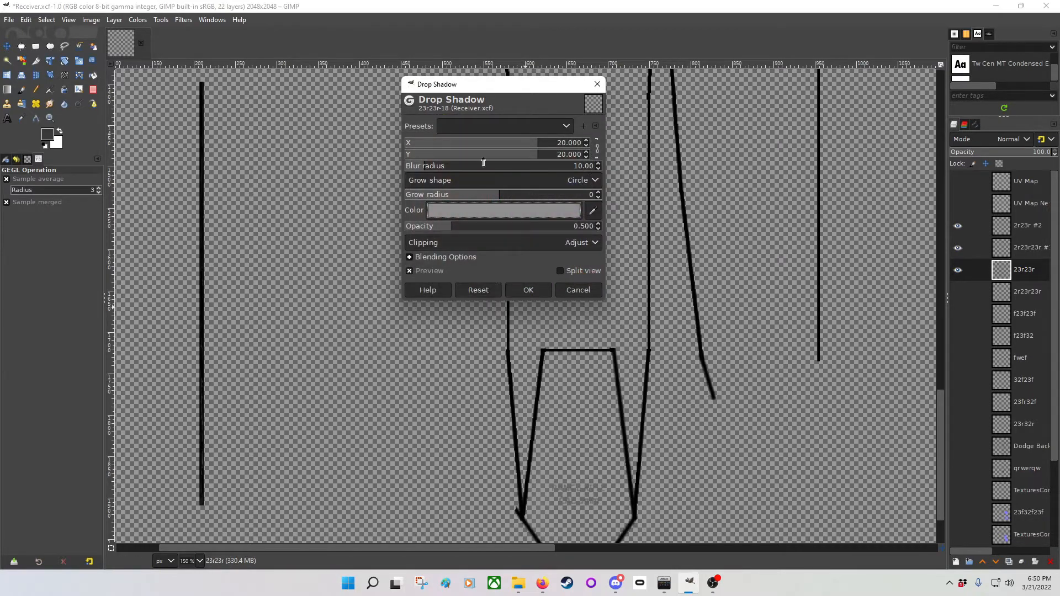
Set the drop shadow's X and Y offsets to 0 and its blur radius to 1
{"action": "mouse_move", "coordinate": [483, 157]}
{"action": "left_mouse_down"}
{"action": "mouse_move", "coordinate": [493, 151]}
{"action": "mouse_move", "coordinate": [452, 151]}
{"action": "mouse_move", "coordinate": [488, 151]}
{"action": "left_mouse_up"}
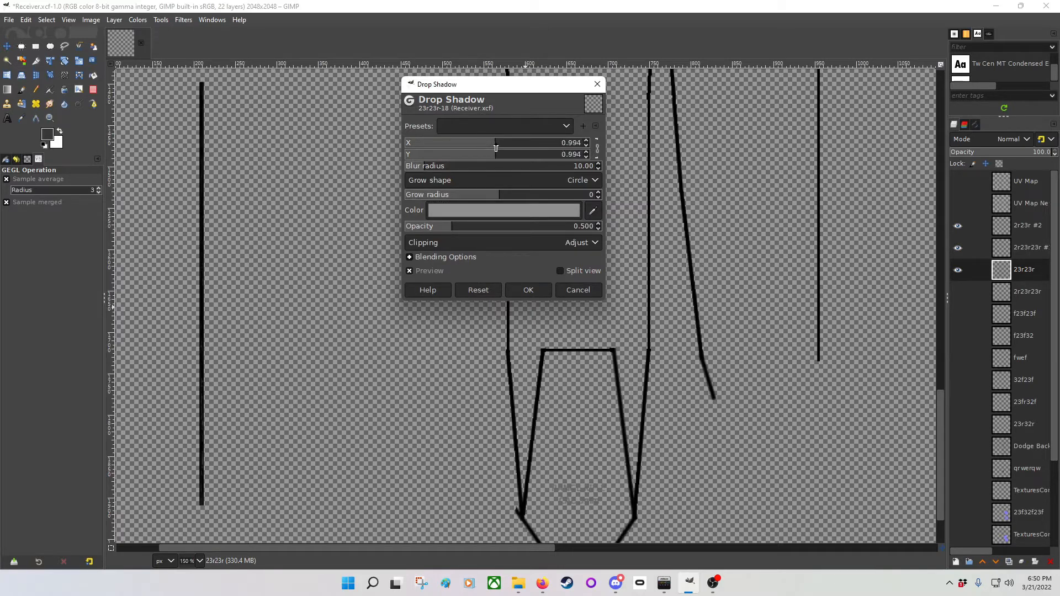
{"action": "left_click", "coordinate": [570, 143]}
{"action": "type", "text": "0"}
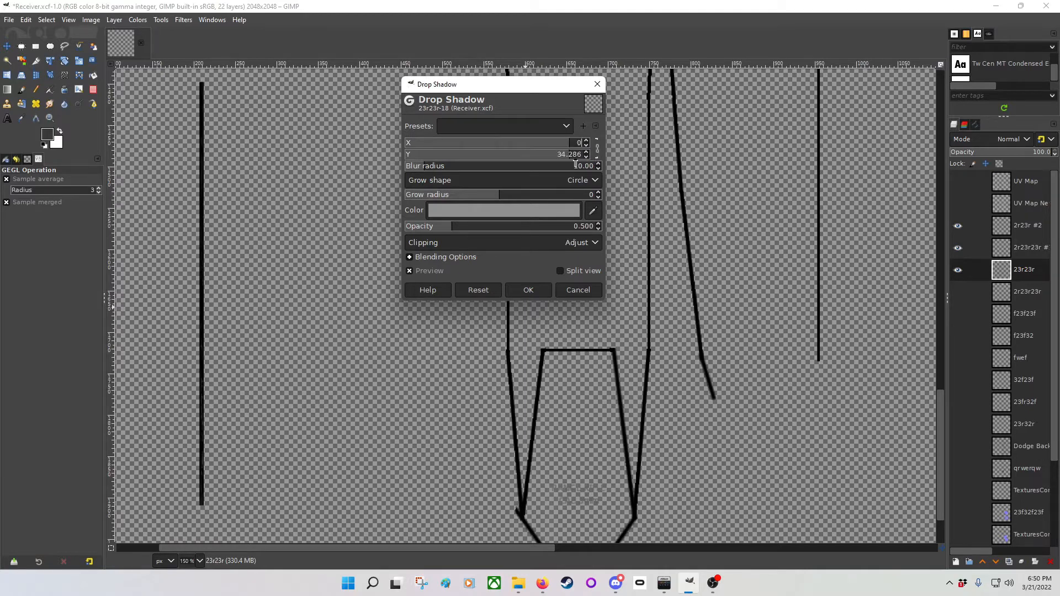
{"action": "left_click", "coordinate": [470, 167]}
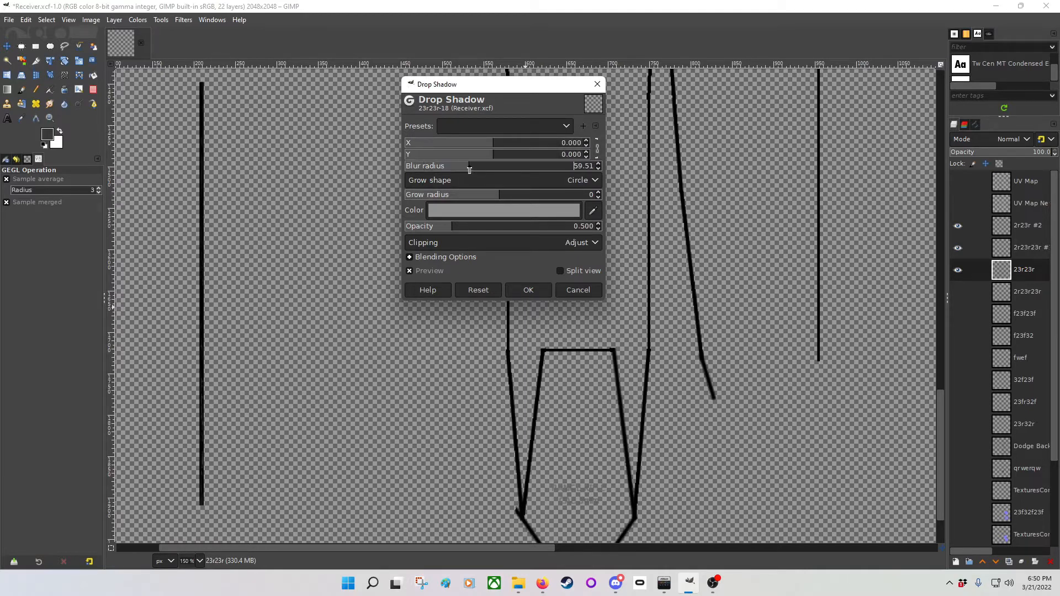
{"action": "left_click_drag", "start_coordinate": [470, 167], "coordinate": [395, 168]}
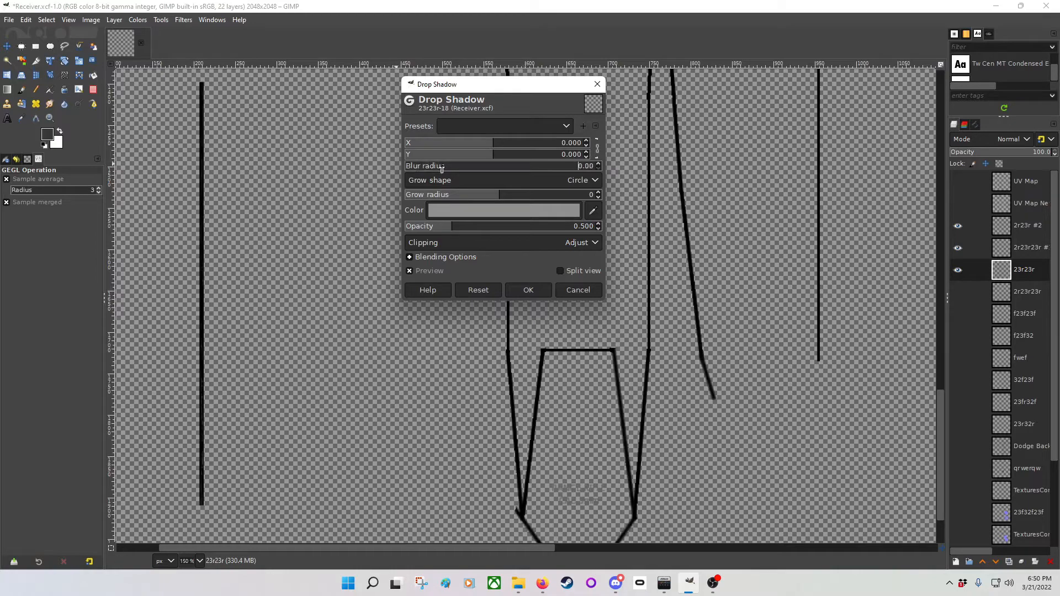
{"action": "left_click", "coordinate": [598, 164]}
Move the Drop Shadow dialog clear of the panel lines and lighten the shadow color to c6c6c6
{"action": "mouse_move", "coordinate": [342, 303]}
{"action": "left_mouse_down"}
{"action": "mouse_move", "coordinate": [305, 274]}
{"action": "mouse_move", "coordinate": [253, 362]}
{"action": "left_mouse_up"}
{"action": "left_click_drag", "start_coordinate": [521, 89], "coordinate": [809, 115]}
{"action": "left_click_drag", "start_coordinate": [609, 114], "coordinate": [577, 311]}
{"action": "left_click_drag", "start_coordinate": [519, 175], "coordinate": [514, 289]}
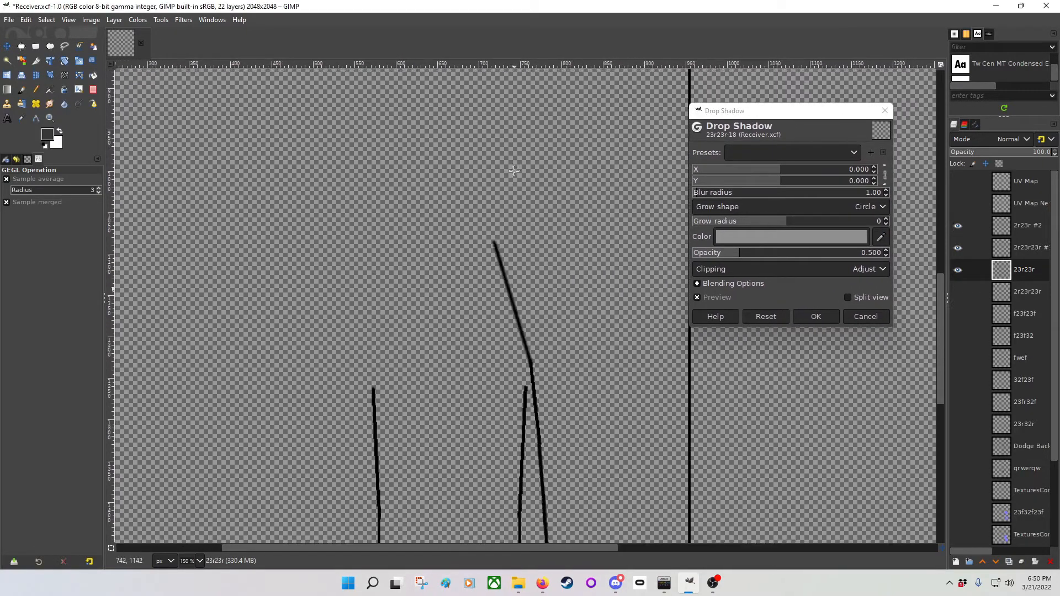
{"action": "scroll", "coordinate": [511, 190], "scroll_direction": "up", "scroll_amount": 5, "text": "ctrl"}
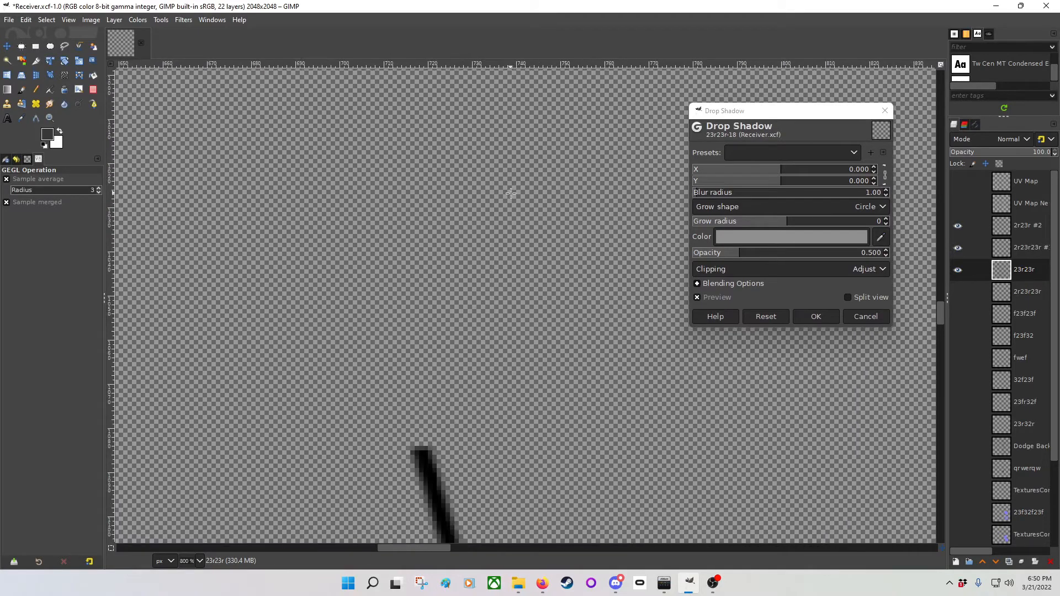
{"action": "scroll", "coordinate": [475, 213], "scroll_direction": "down", "scroll_amount": 3}
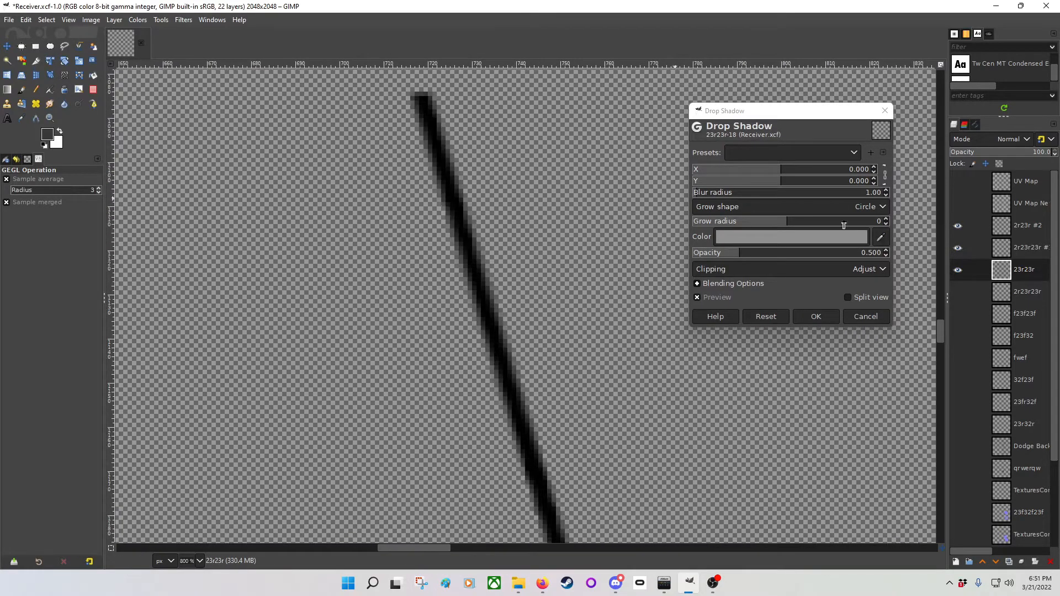
{"action": "left_click", "coordinate": [839, 236]}
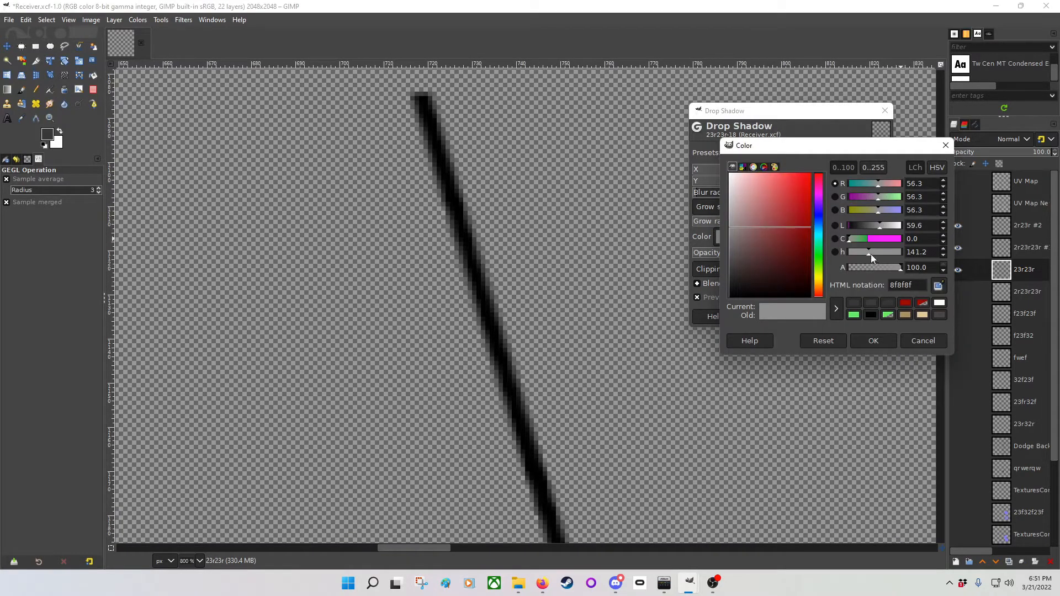
{"action": "left_click_drag", "start_coordinate": [882, 227], "coordinate": [891, 227]}
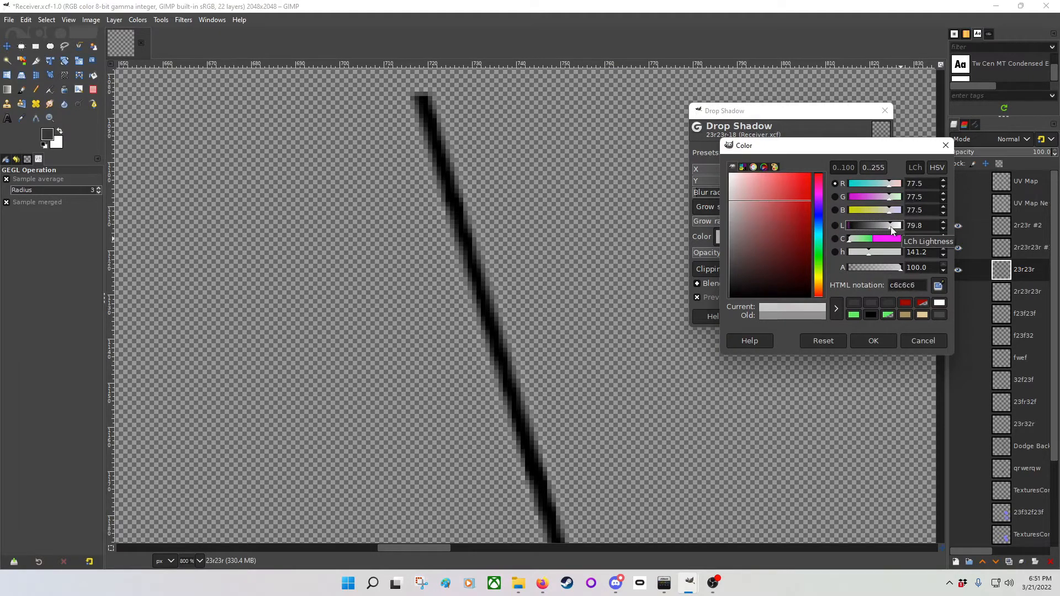
{"action": "left_click", "coordinate": [871, 339]}
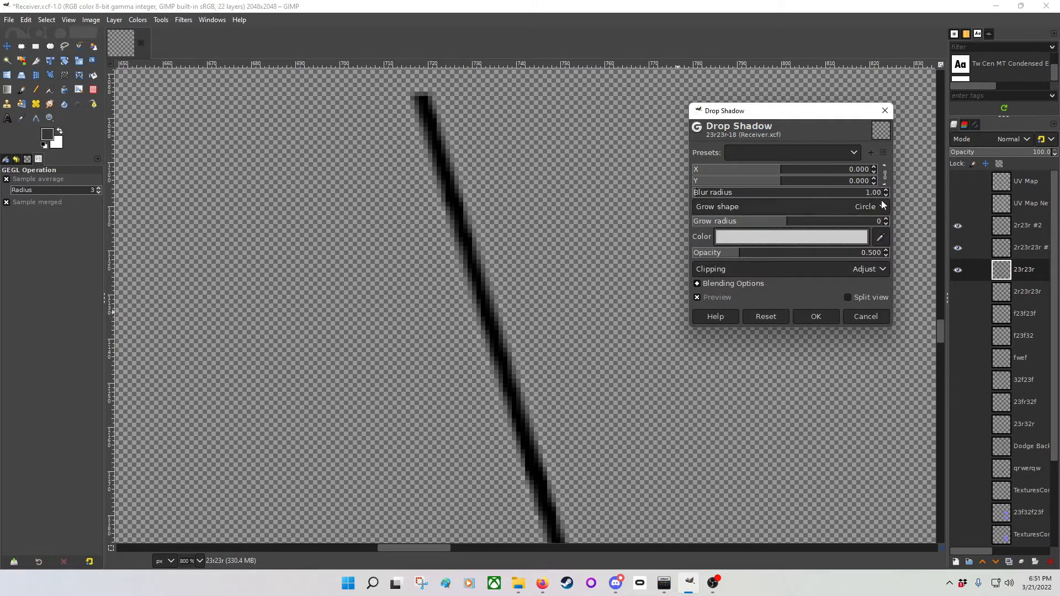
Set the shadow's blur radius to 0 and its opacity to 1.006, and apply the drop shadow to the 23r23r layer
{"action": "left_click", "coordinate": [887, 194]}
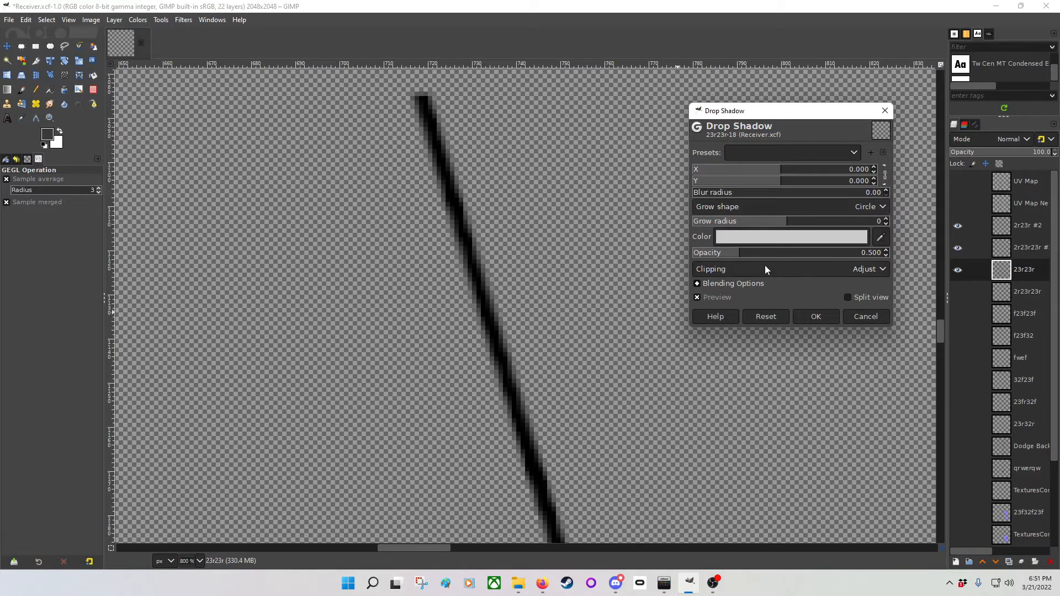
{"action": "left_click", "coordinate": [886, 250]}
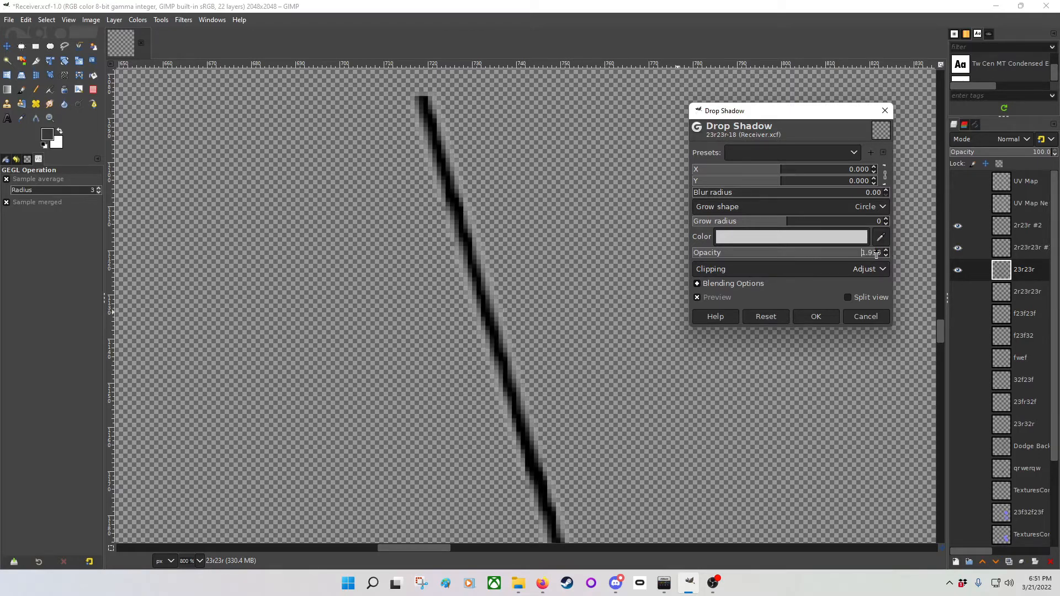
{"action": "double_click", "coordinate": [876, 255]}
{"action": "left_click_drag", "start_coordinate": [871, 255], "coordinate": [789, 263]}
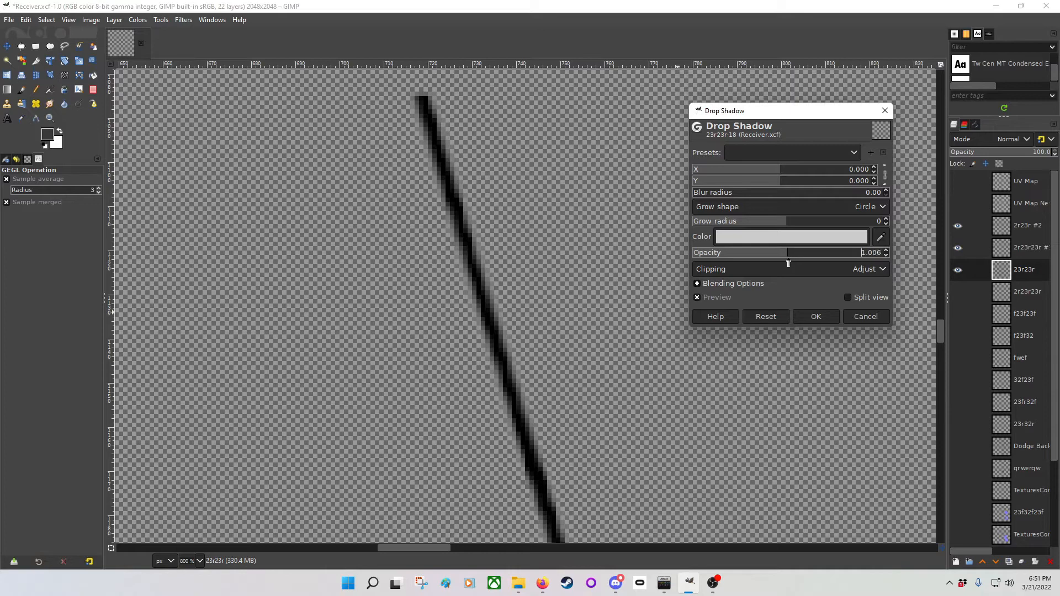
{"action": "left_click", "coordinate": [807, 314]}
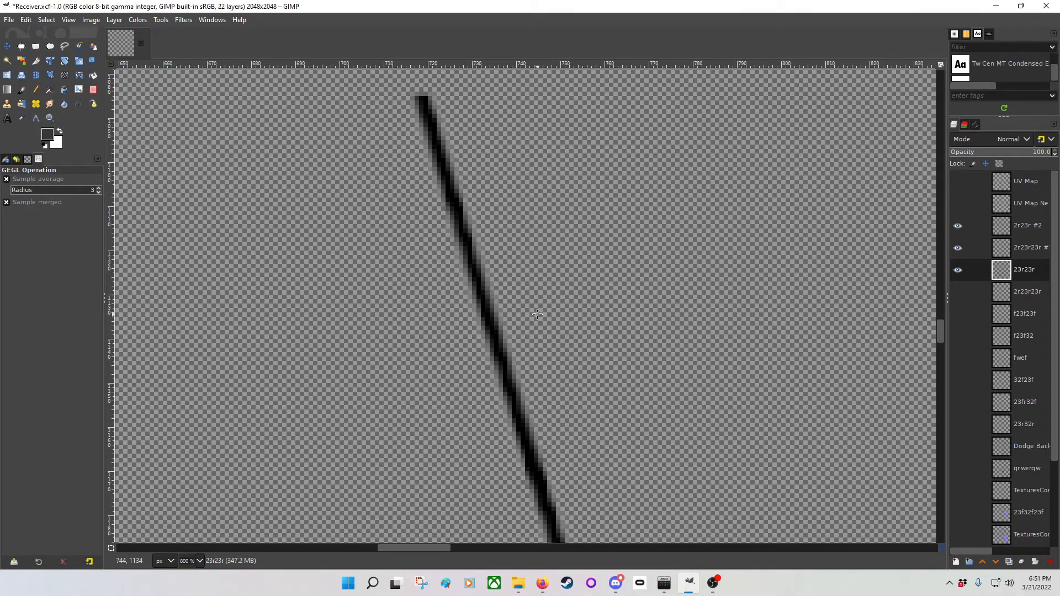
Select the 2r23r23r #1 and 2r23r #2 layers in turn and examine the edges of the panel lines down the receiver
{"action": "left_click", "coordinate": [1022, 247]}
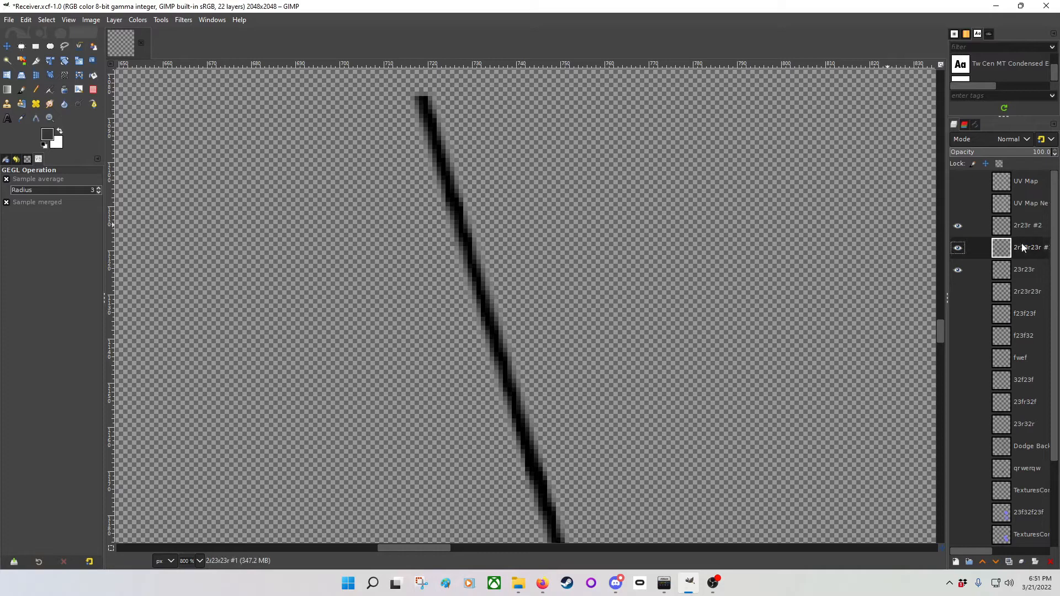
{"action": "left_click", "coordinate": [1018, 229]}
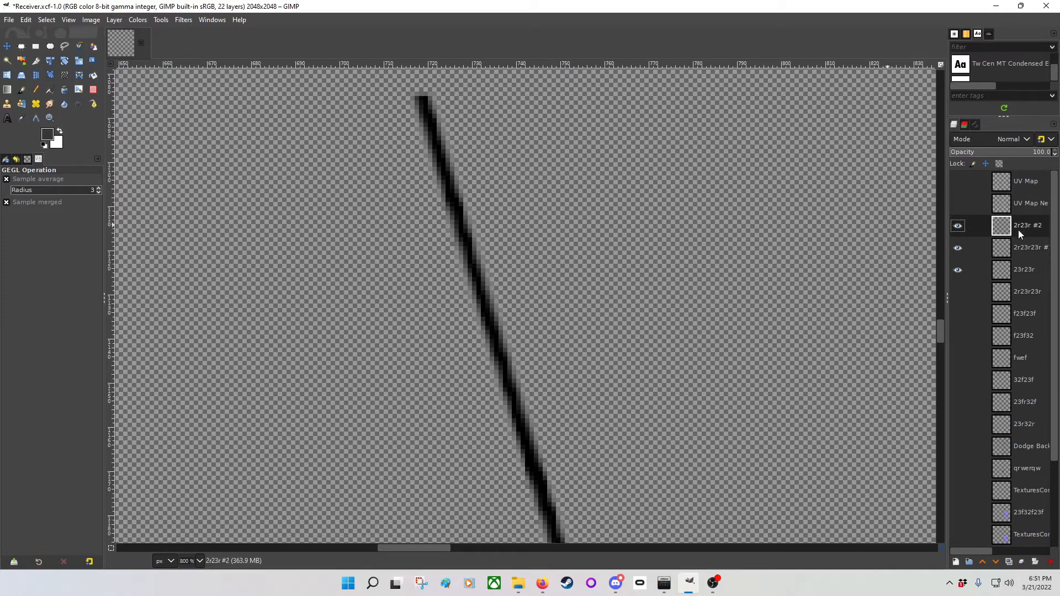
{"action": "scroll", "coordinate": [559, 375], "scroll_direction": "down", "scroll_amount": 15}
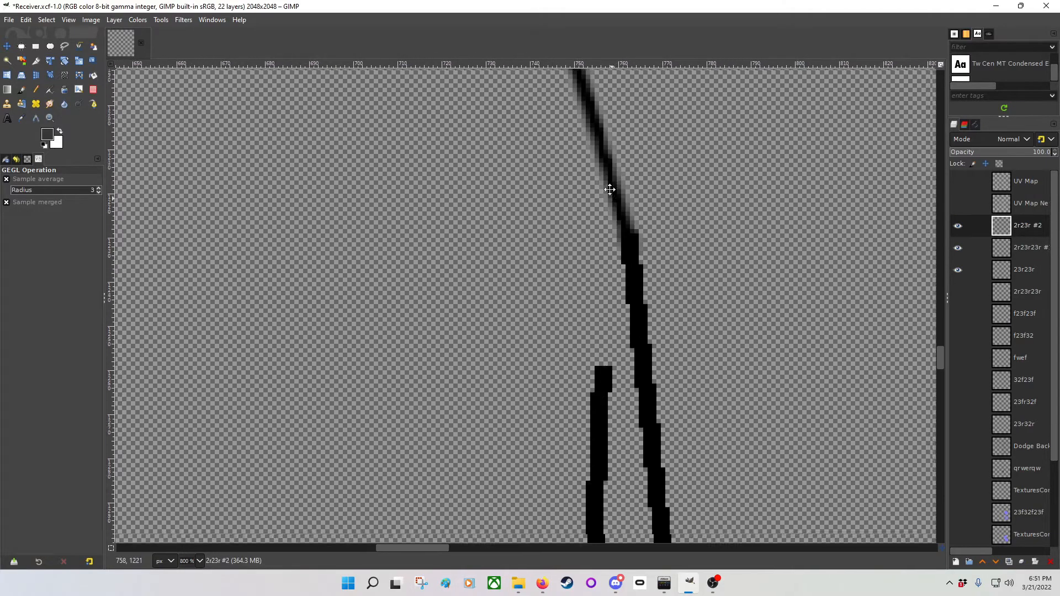
{"action": "scroll", "coordinate": [609, 246], "scroll_direction": "down", "scroll_amount": 5}
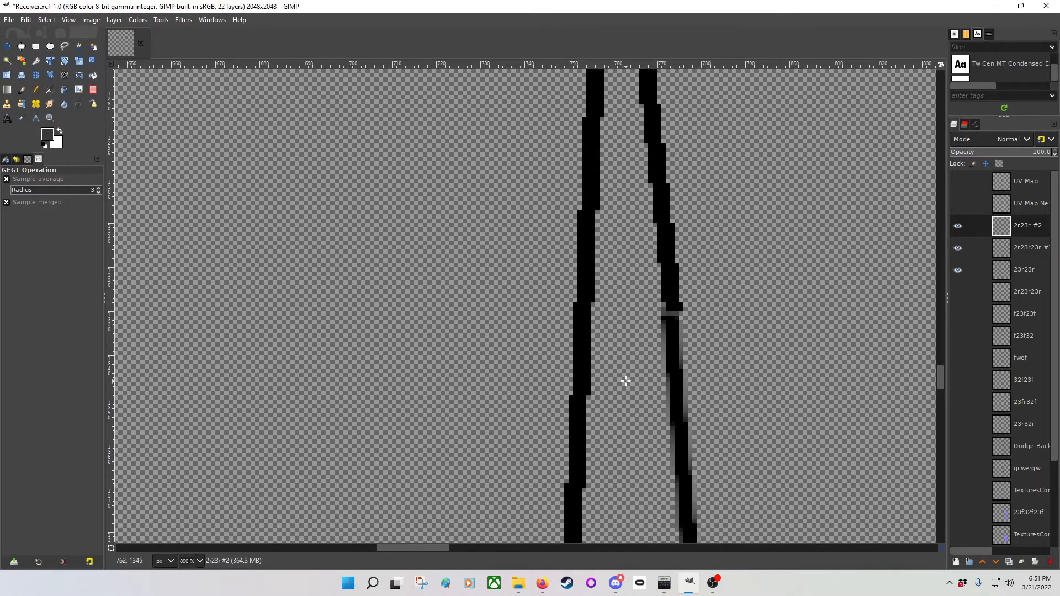
{"action": "scroll", "coordinate": [626, 381], "scroll_direction": "down", "scroll_amount": 10}
{"action": "scroll", "coordinate": [629, 353], "scroll_direction": "right", "scroll_amount": 2}
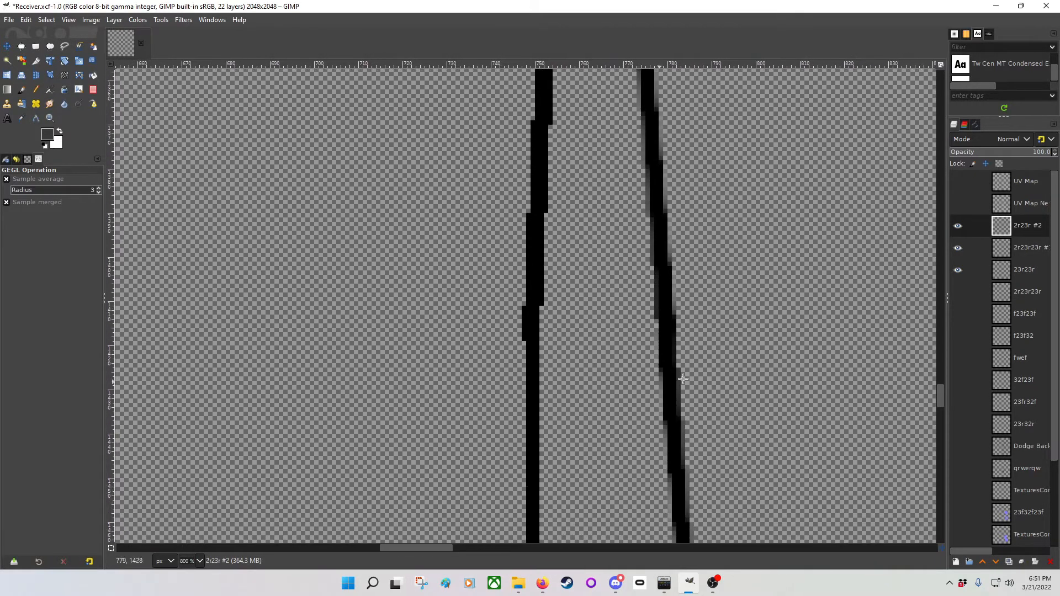
{"action": "left_click_drag", "start_coordinate": [624, 365], "coordinate": [656, 121]}
{"action": "left_click_drag", "start_coordinate": [697, 381], "coordinate": [675, 120]}
{"action": "scroll", "coordinate": [604, 373], "scroll_direction": "down", "scroll_amount": 2}
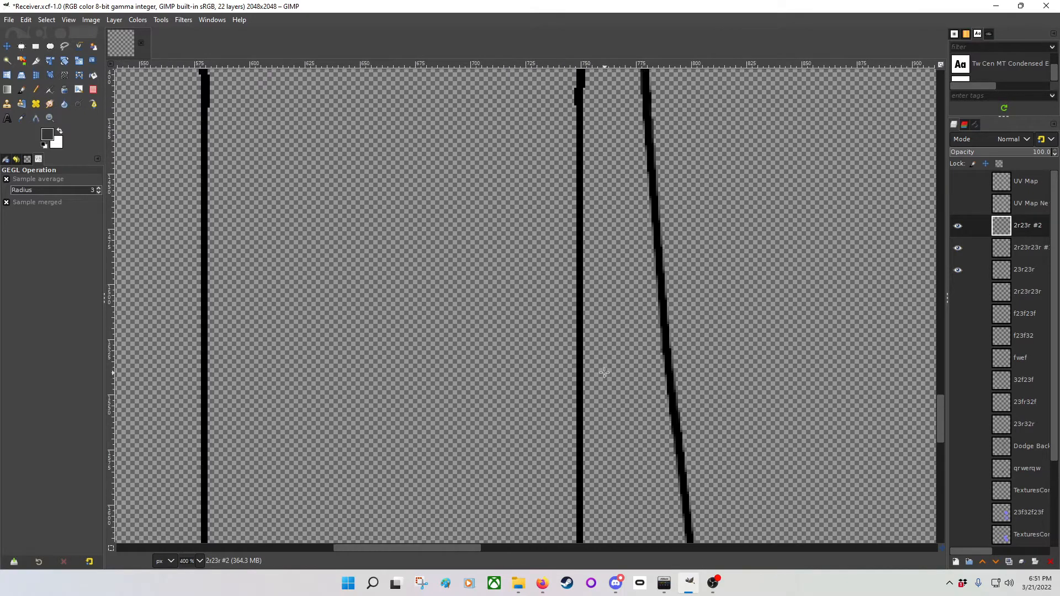
{"action": "scroll", "coordinate": [604, 373], "scroll_direction": "down", "scroll_amount": 1}
{"action": "left_click_drag", "start_coordinate": [635, 435], "coordinate": [571, 139]}
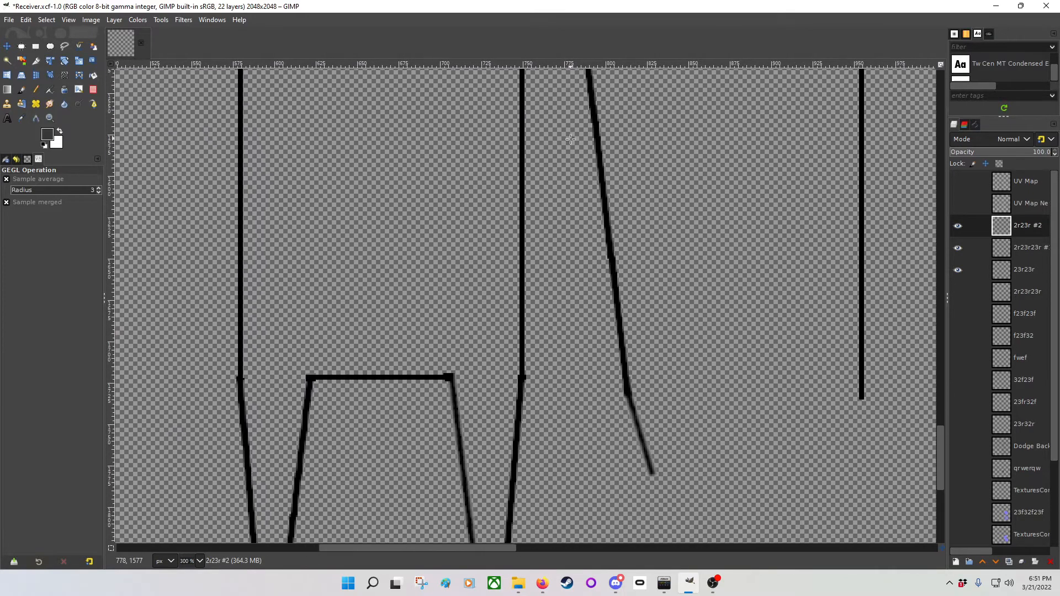
Return to the 23r23r layer and examine the angled panel lines around the RANGE RIFLE lettering
{"action": "left_click", "coordinate": [1024, 247]}
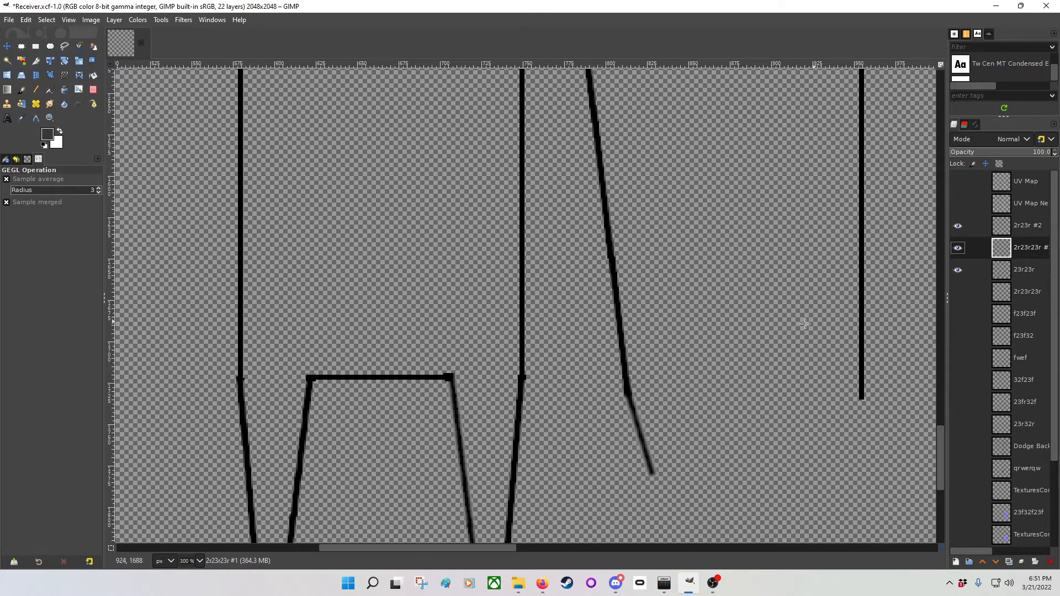
{"action": "mouse_move", "coordinate": [531, 421]}
{"action": "left_mouse_down"}
{"action": "mouse_move", "coordinate": [589, 284]}
{"action": "mouse_move", "coordinate": [617, 398]}
{"action": "left_mouse_up"}
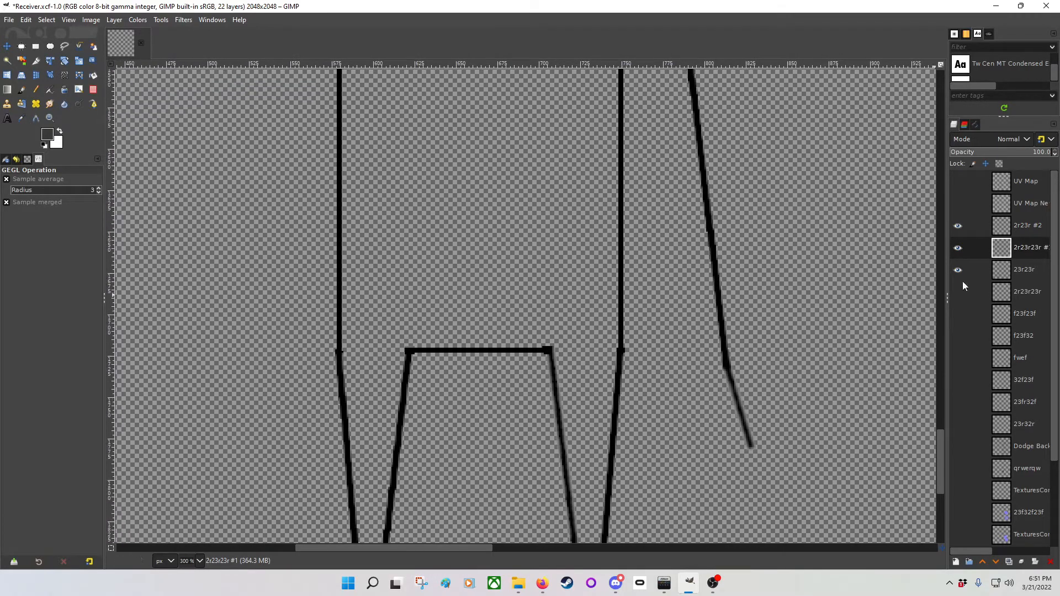
{"action": "left_click", "coordinate": [1034, 269]}
{"action": "mouse_move", "coordinate": [563, 350]}
{"action": "left_mouse_down"}
{"action": "mouse_move", "coordinate": [566, 264]}
{"action": "mouse_move", "coordinate": [541, 208]}
{"action": "left_mouse_up"}
{"action": "left_click_drag", "start_coordinate": [519, 342], "coordinate": [621, 176]}
{"action": "left_click_drag", "start_coordinate": [587, 212], "coordinate": [610, 237]}
{"action": "scroll", "coordinate": [1008, 380], "scroll_direction": "down", "scroll_amount": 3}
{"action": "scroll", "coordinate": [1008, 359], "scroll_direction": "up", "scroll_amount": 5}
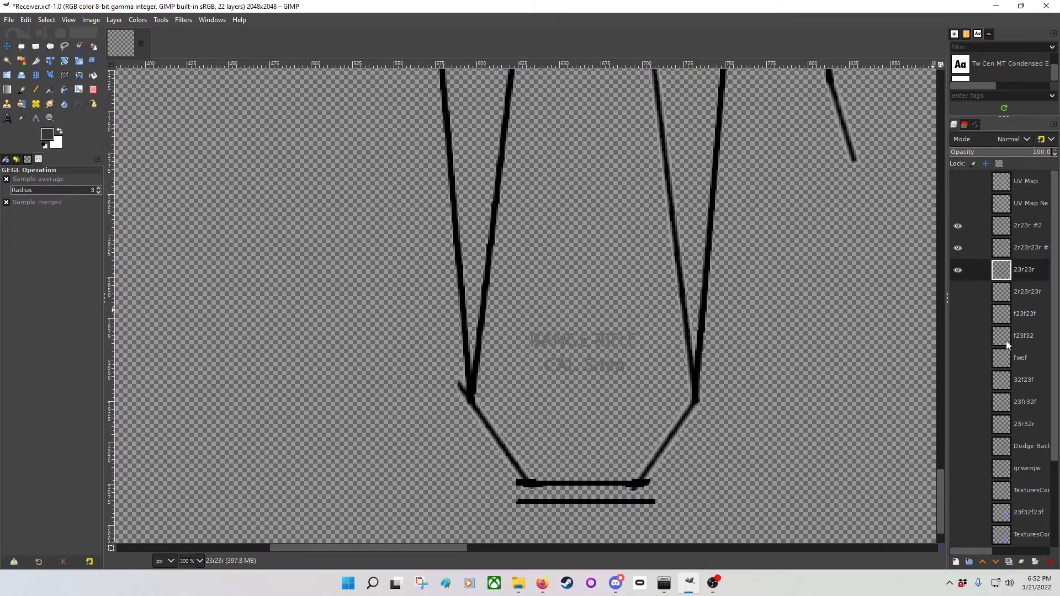
{"action": "left_click_drag", "start_coordinate": [478, 312], "coordinate": [499, 301]}
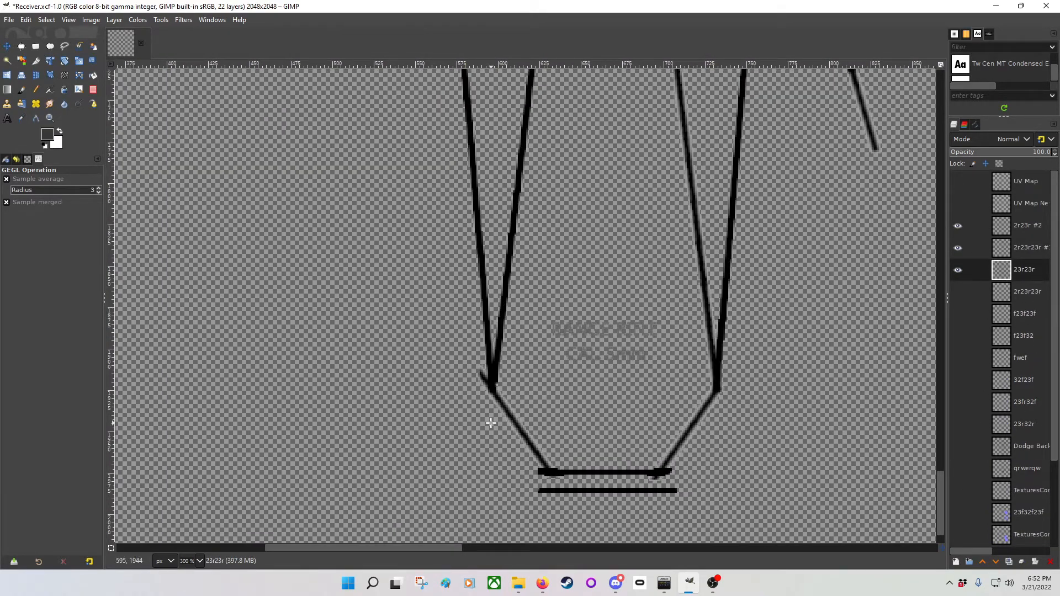
{"action": "left_click_drag", "start_coordinate": [490, 422], "coordinate": [466, 434]}
{"action": "scroll", "coordinate": [973, 497], "scroll_direction": "down", "scroll_amount": 5}
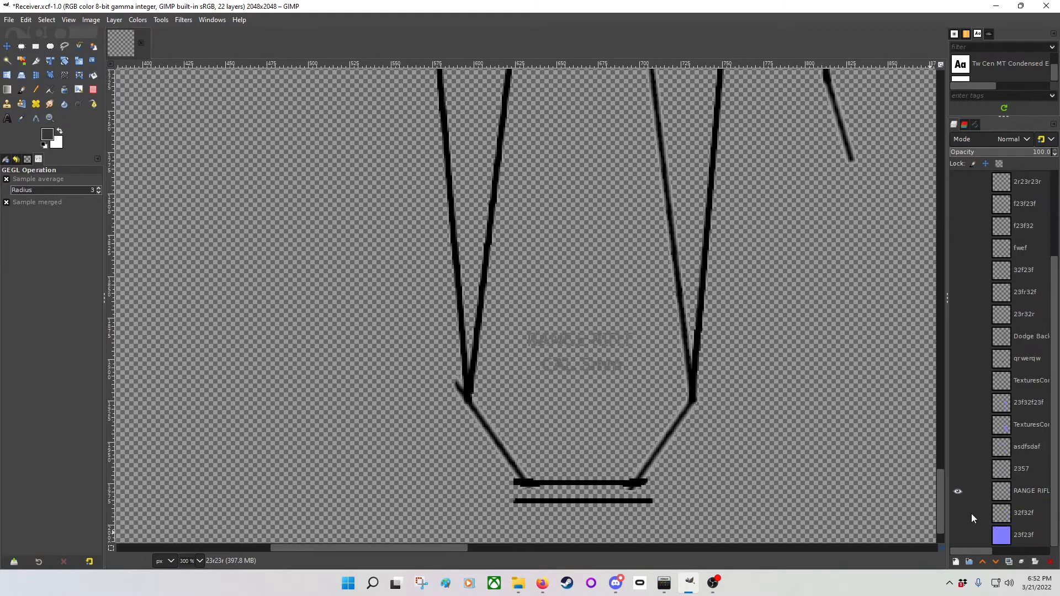
Show the 23f23f base layer and inspect the shadowed panel lines against it, from the lettering up to the upper diagonal line
{"action": "left_click", "coordinate": [958, 535]}
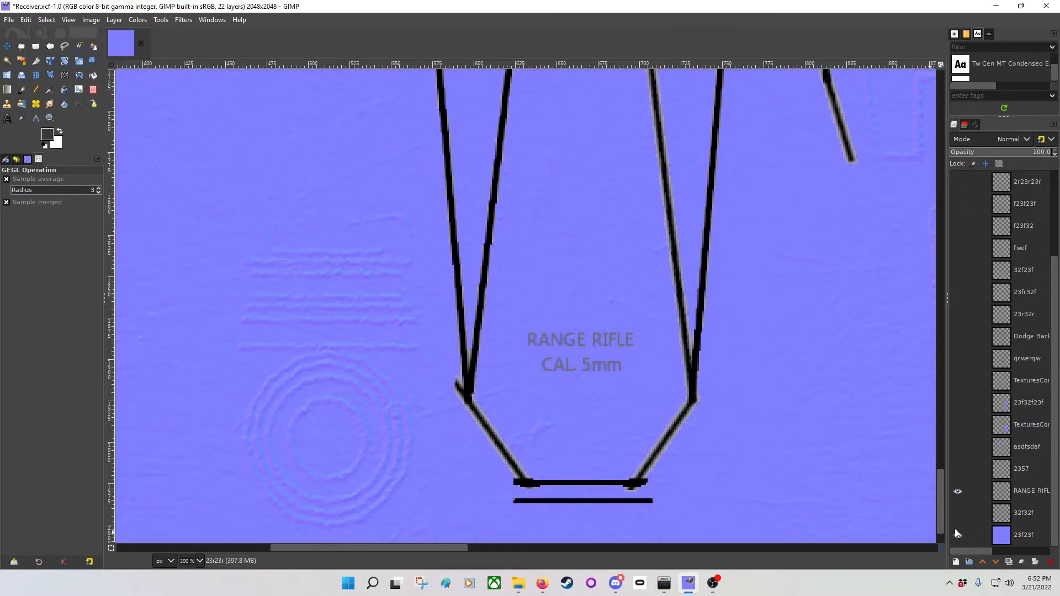
{"action": "left_click_drag", "start_coordinate": [577, 227], "coordinate": [565, 407]}
{"action": "left_click_drag", "start_coordinate": [520, 217], "coordinate": [519, 407]}
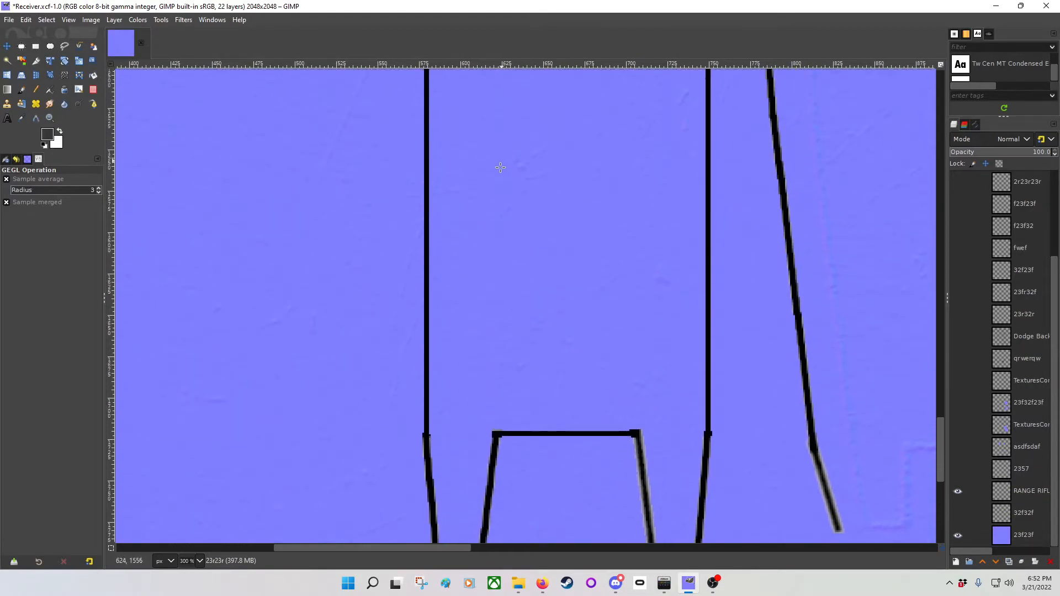
{"action": "mouse_move", "coordinate": [500, 169]}
{"action": "left_mouse_down"}
{"action": "mouse_move", "coordinate": [506, 145]}
{"action": "mouse_move", "coordinate": [485, 135]}
{"action": "left_mouse_up"}
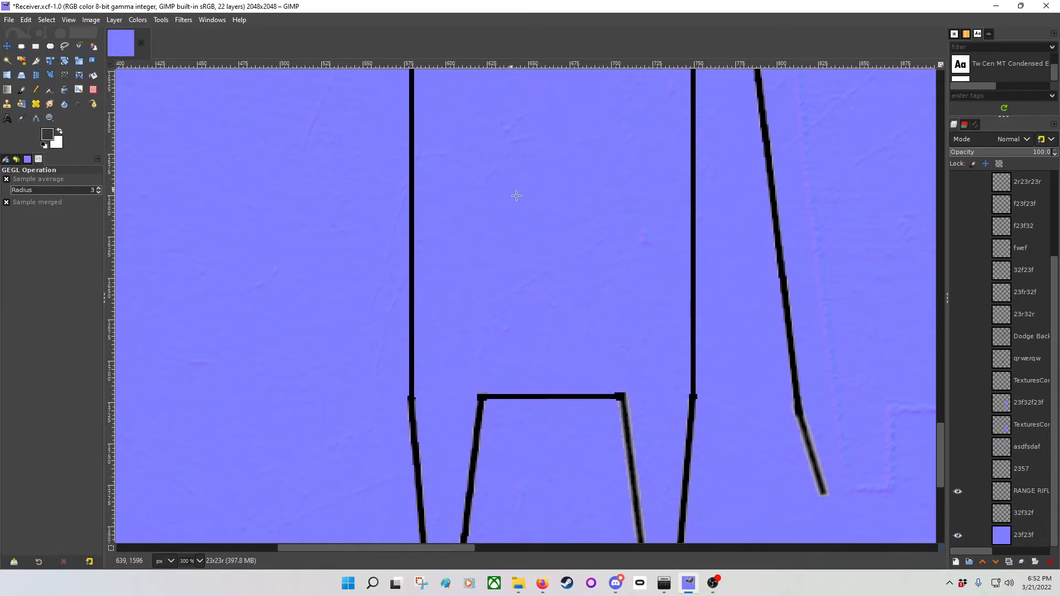
{"action": "left_click_drag", "start_coordinate": [539, 205], "coordinate": [543, 399]}
{"action": "left_click_drag", "start_coordinate": [550, 272], "coordinate": [553, 481]}
{"action": "left_click_drag", "start_coordinate": [522, 216], "coordinate": [508, 504]}
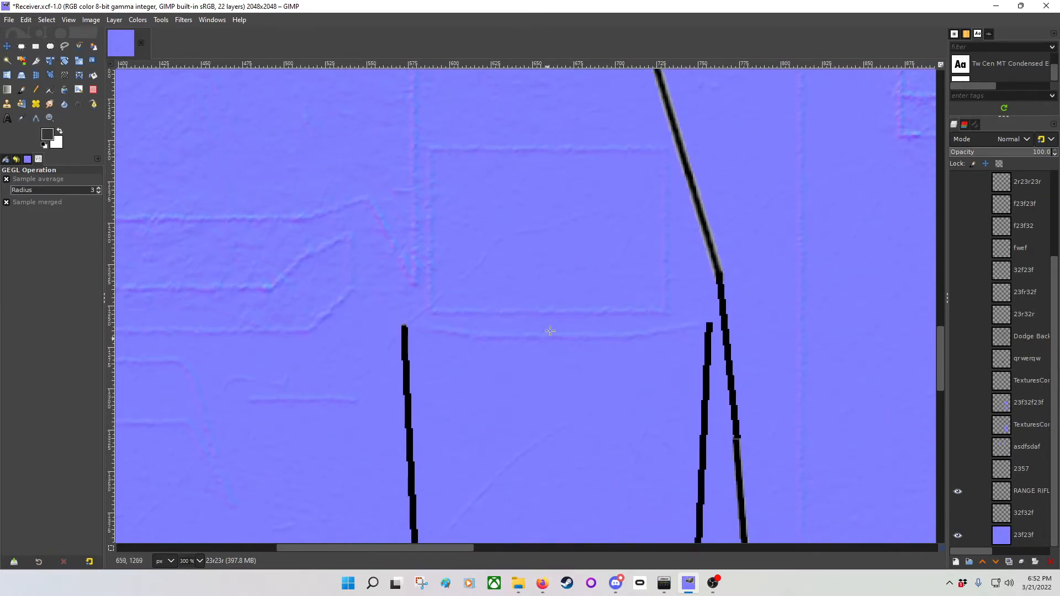
{"action": "mouse_move", "coordinate": [559, 98]}
{"action": "left_mouse_down"}
{"action": "mouse_move", "coordinate": [509, 287]}
{"action": "mouse_move", "coordinate": [420, 234]}
{"action": "left_mouse_up"}
{"action": "left_click_drag", "start_coordinate": [419, 185], "coordinate": [417, 184]}
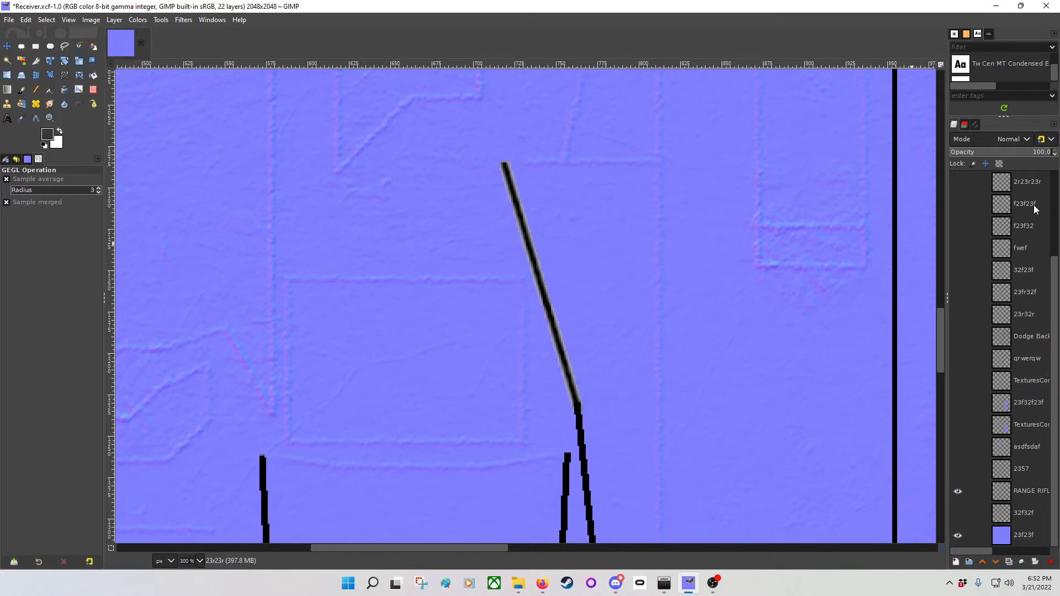
Open the Normalmap filter for the 23r23r panel line layer
{"action": "left_click", "coordinate": [1034, 208]}
{"action": "scroll", "coordinate": [1011, 231], "scroll_direction": "up", "scroll_amount": 4}
{"action": "left_click", "coordinate": [1007, 267]}
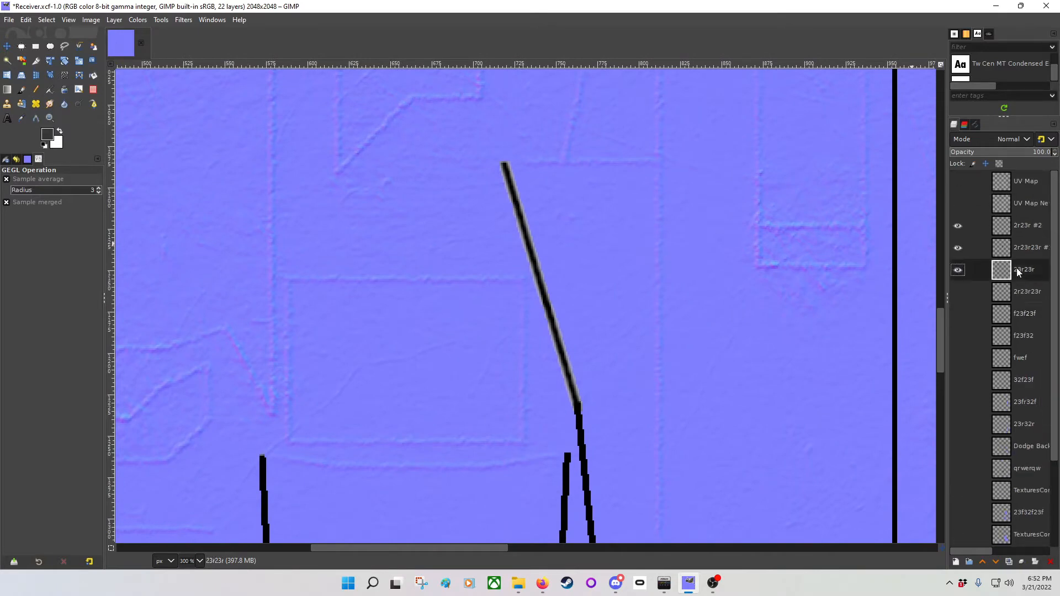
{"action": "left_click", "coordinate": [166, 20]}
{"action": "mouse_move", "coordinate": [182, 20]}
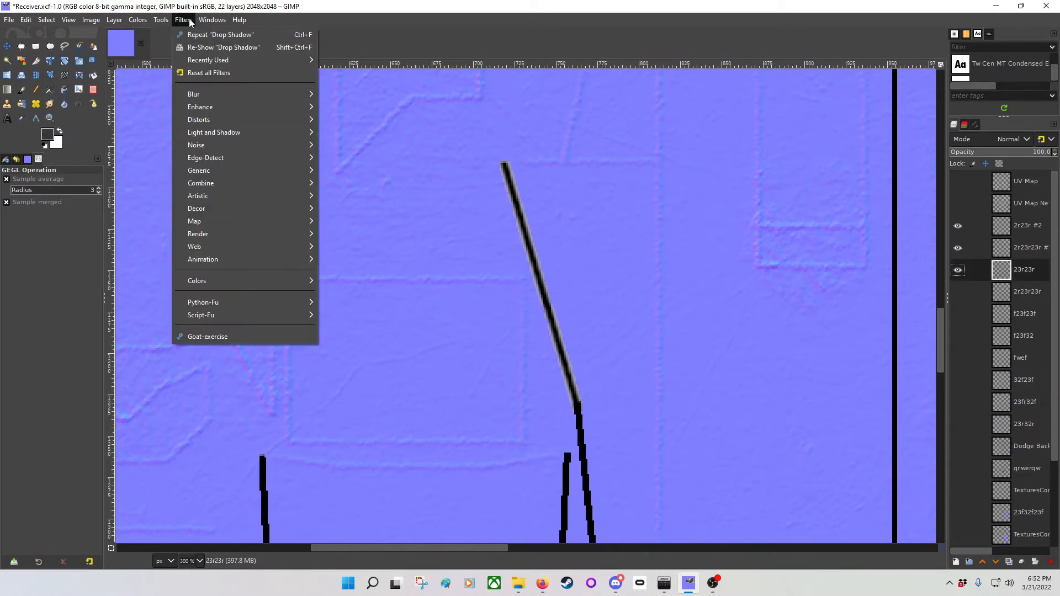
{"action": "mouse_move", "coordinate": [232, 222]}
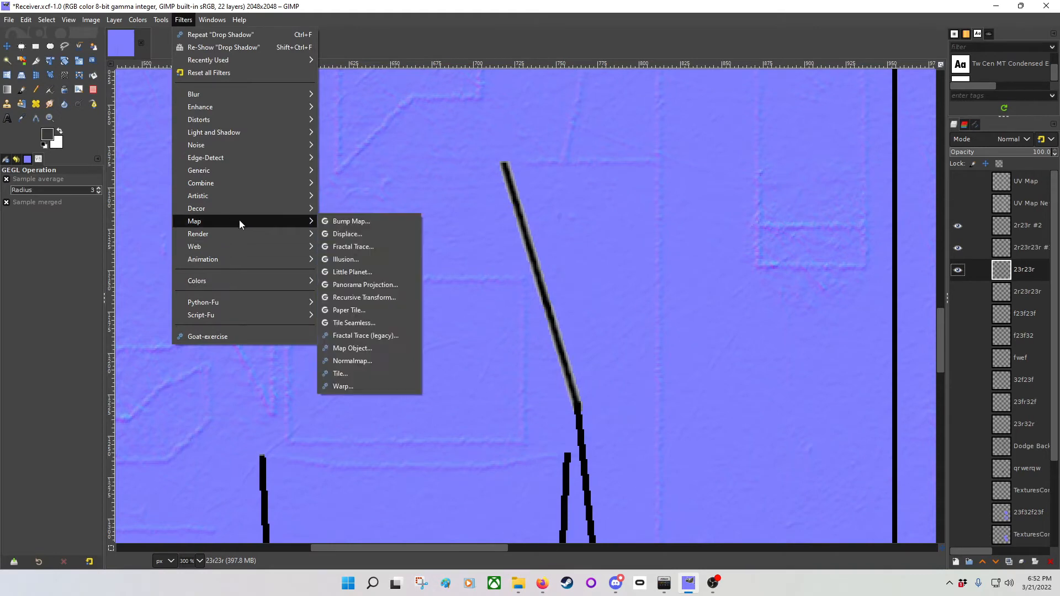
{"action": "left_click", "coordinate": [367, 362]}
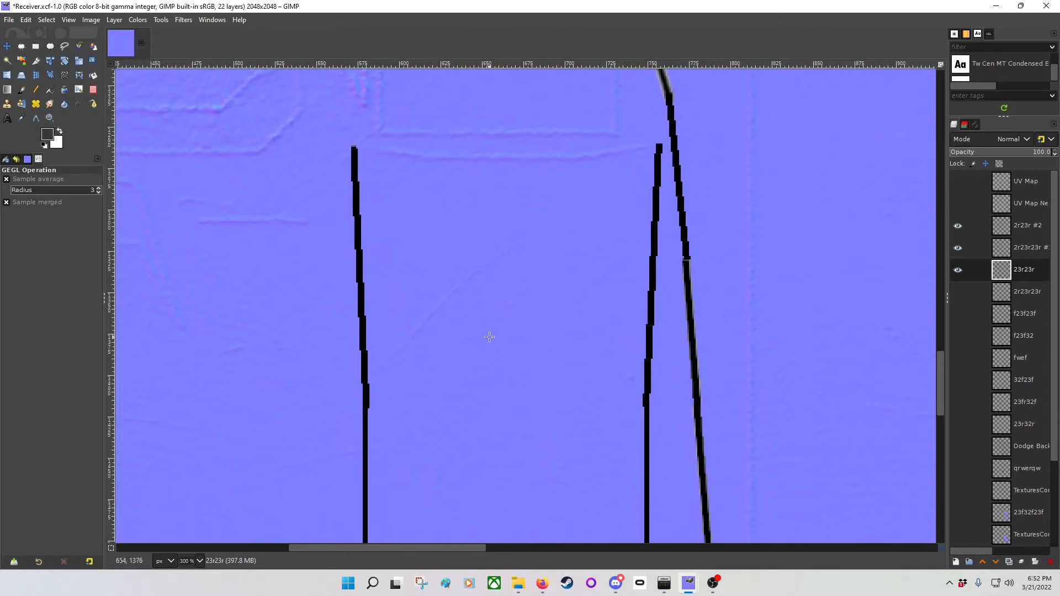
Apply the Normalmap filter to the 23r23r panel line layer at a scale of 10
{"action": "left_click_drag", "start_coordinate": [490, 336], "coordinate": [491, 83]}
{"action": "left_click_drag", "start_coordinate": [543, 375], "coordinate": [546, 83]}
{"action": "left_click_drag", "start_coordinate": [570, 371], "coordinate": [571, 94]}
{"action": "left_click_drag", "start_coordinate": [600, 377], "coordinate": [615, 279]}
{"action": "mouse_move", "coordinate": [688, 582]}
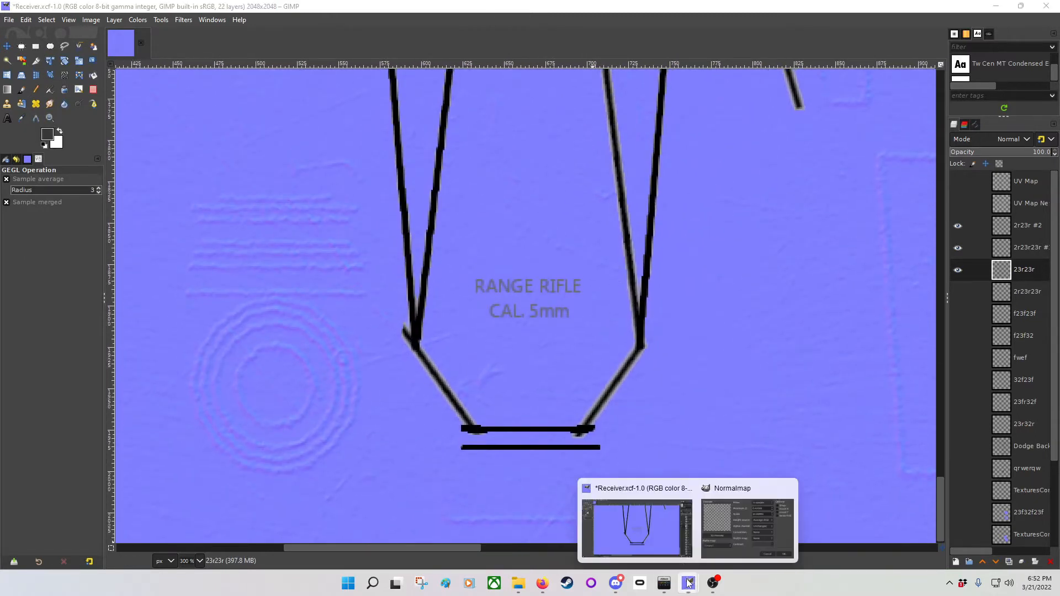
{"action": "left_click", "coordinate": [720, 529]}
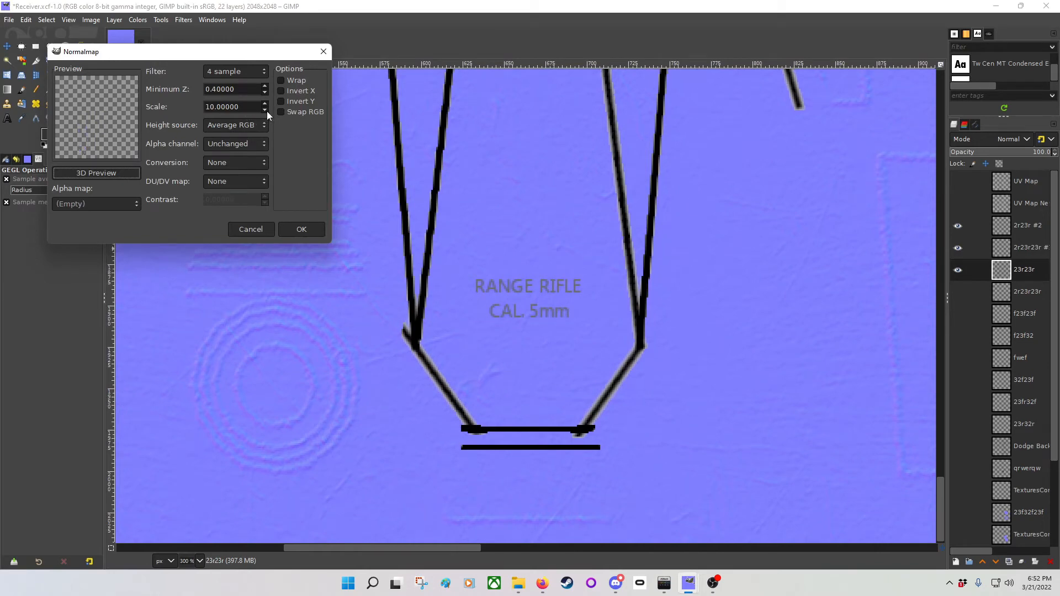
{"action": "left_click", "coordinate": [302, 226]}
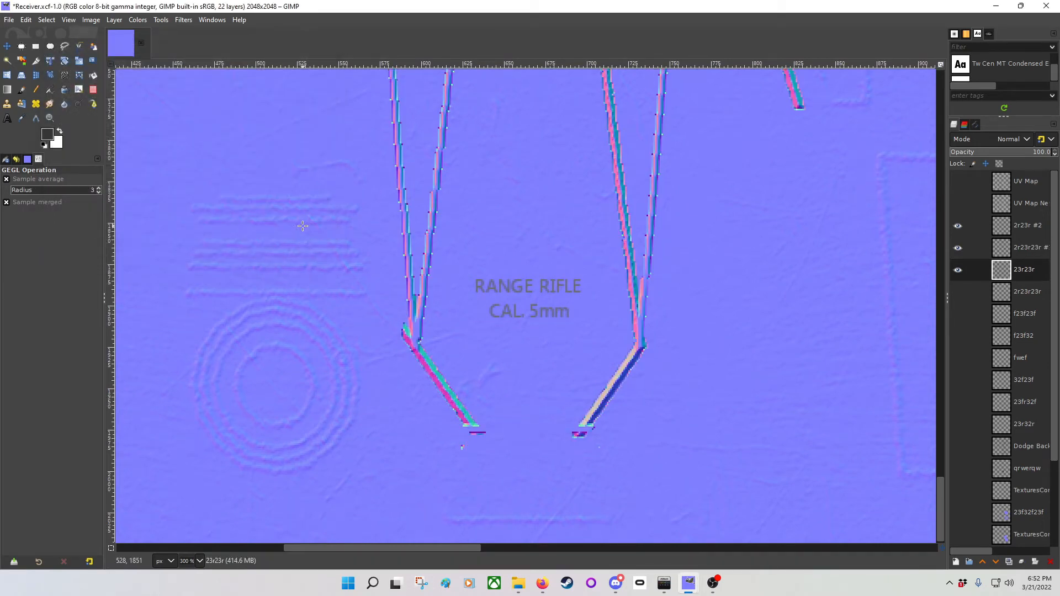
Examine the filtered panel lines from the RANGE RIFLE lettering up to the upper diagonal line
{"action": "left_click_drag", "start_coordinate": [455, 217], "coordinate": [408, 404]}
{"action": "mouse_move", "coordinate": [504, 275]}
{"action": "left_mouse_down"}
{"action": "mouse_move", "coordinate": [442, 274]}
{"action": "mouse_move", "coordinate": [434, 359]}
{"action": "left_mouse_up"}
{"action": "left_click_drag", "start_coordinate": [568, 207], "coordinate": [543, 442]}
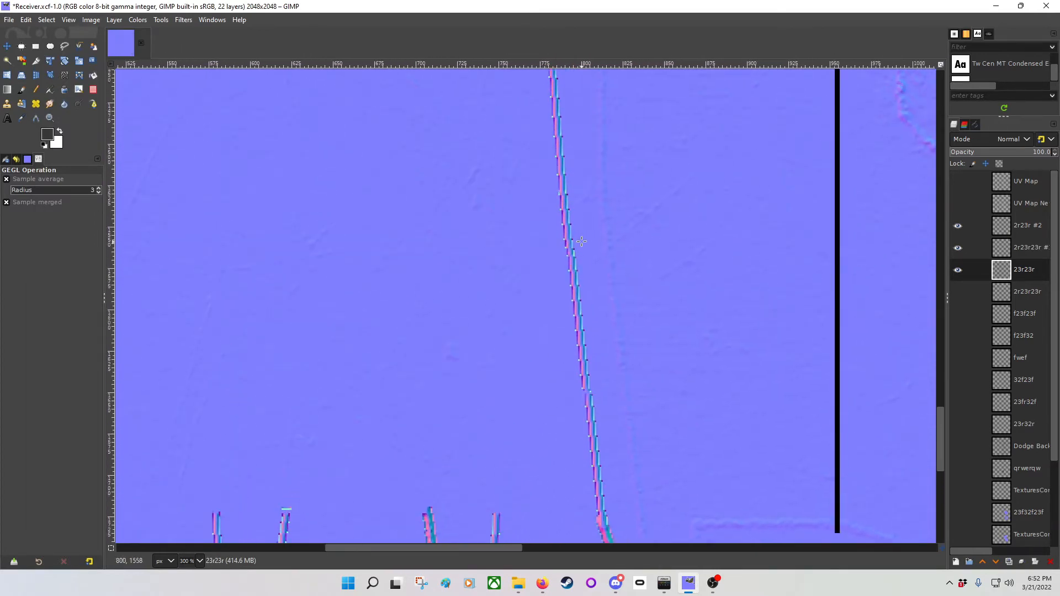
{"action": "left_click_drag", "start_coordinate": [575, 241], "coordinate": [573, 438]}
{"action": "left_click_drag", "start_coordinate": [540, 226], "coordinate": [544, 442]}
{"action": "mouse_move", "coordinate": [541, 295]}
{"action": "left_mouse_down"}
{"action": "mouse_move", "coordinate": [537, 337]}
{"action": "mouse_move", "coordinate": [583, 479]}
{"action": "left_mouse_up"}
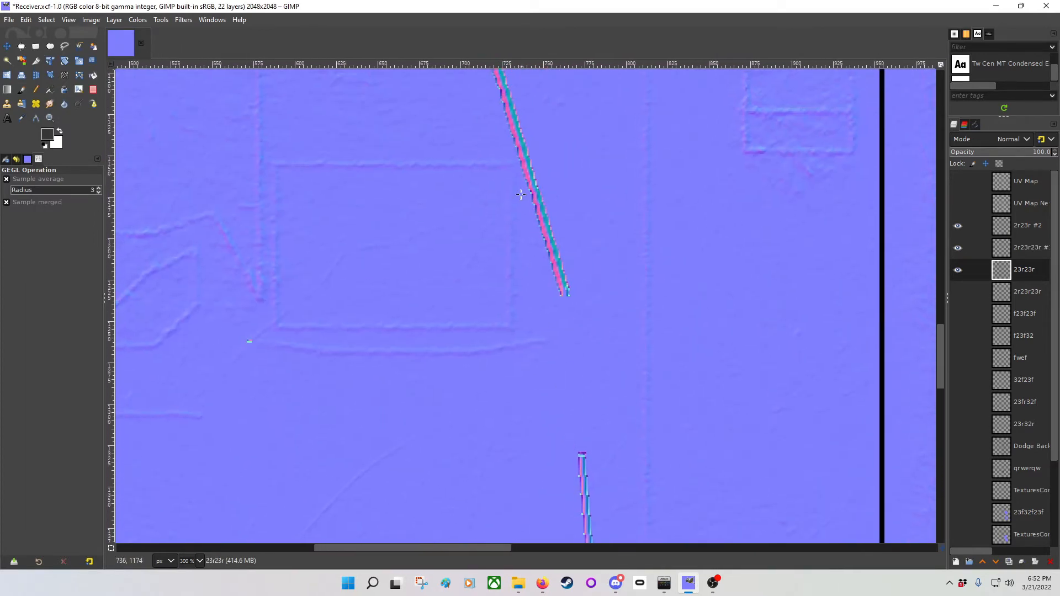
{"action": "left_click_drag", "start_coordinate": [522, 189], "coordinate": [540, 283]}
{"action": "left_click_drag", "start_coordinate": [500, 170], "coordinate": [516, 238]}
{"action": "mouse_move", "coordinate": [537, 158]}
{"action": "left_mouse_down"}
{"action": "mouse_move", "coordinate": [487, 378]}
{"action": "mouse_move", "coordinate": [459, 118]}
{"action": "left_mouse_up"}
Go back down to the RANGE RIFLE lettering and check the edge colours of the angled panel lines above it
{"action": "left_click_drag", "start_coordinate": [510, 326], "coordinate": [523, 147]}
{"action": "left_click_drag", "start_coordinate": [570, 291], "coordinate": [549, 137]}
{"action": "left_click_drag", "start_coordinate": [549, 309], "coordinate": [551, 176]}
{"action": "mouse_move", "coordinate": [531, 350]}
{"action": "left_mouse_down"}
{"action": "mouse_move", "coordinate": [565, 125]}
{"action": "mouse_move", "coordinate": [547, 141]}
{"action": "left_mouse_up"}
{"action": "mouse_move", "coordinate": [555, 369]}
{"action": "left_mouse_down"}
{"action": "mouse_move", "coordinate": [553, 270]}
{"action": "mouse_move", "coordinate": [579, 172]}
{"action": "left_mouse_up"}
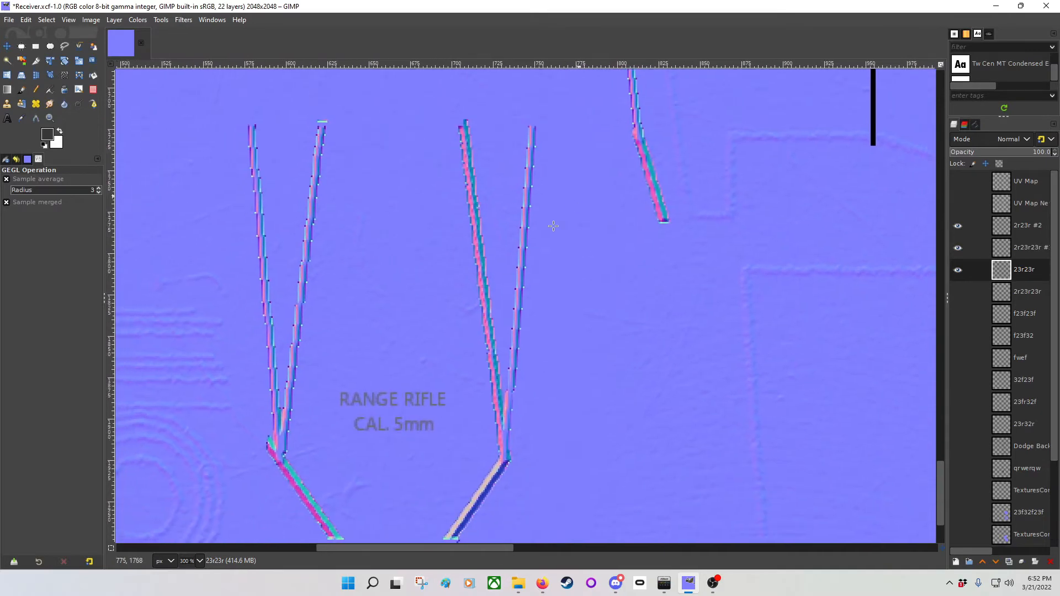
{"action": "mouse_move", "coordinate": [491, 252]}
{"action": "left_mouse_down"}
{"action": "mouse_move", "coordinate": [491, 218]}
{"action": "mouse_move", "coordinate": [532, 142]}
{"action": "mouse_move", "coordinate": [530, 301]}
{"action": "left_mouse_up"}
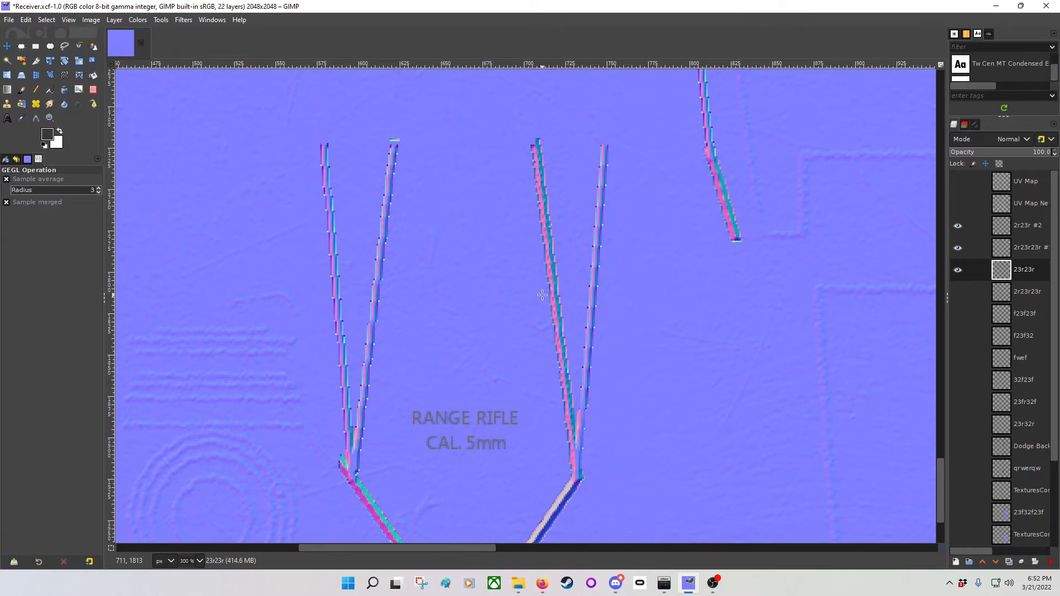
{"action": "left_click_drag", "start_coordinate": [543, 253], "coordinate": [545, 326]}
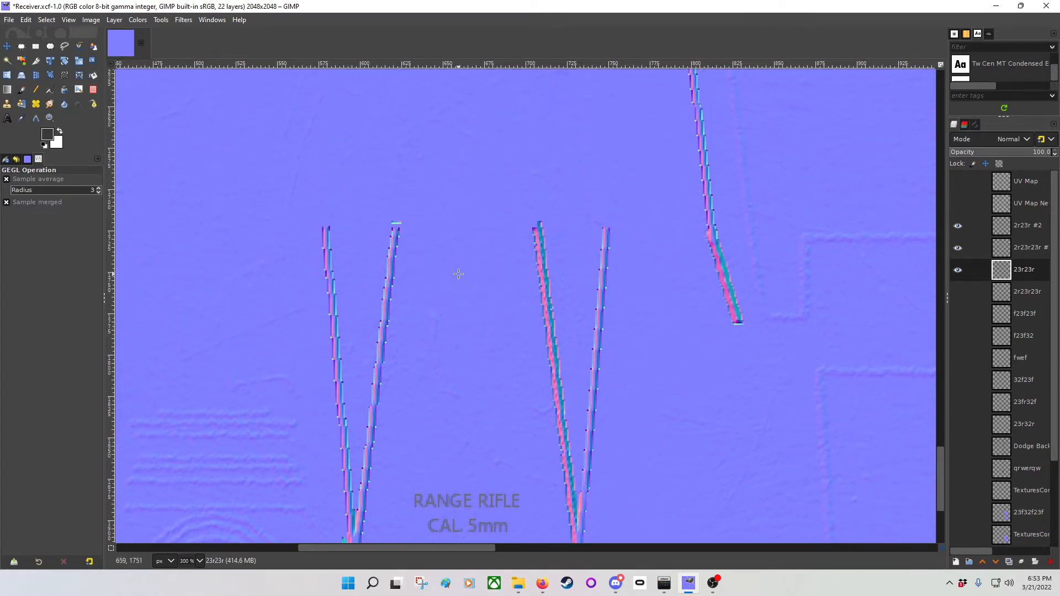
Undo the normal map on the 23r23r layer and reapply the Normalmap filter at a scale of 6
{"action": "left_click", "coordinate": [164, 21]}
{"action": "left_click", "coordinate": [183, 20]}
{"action": "left_click", "coordinate": [184, 20]}
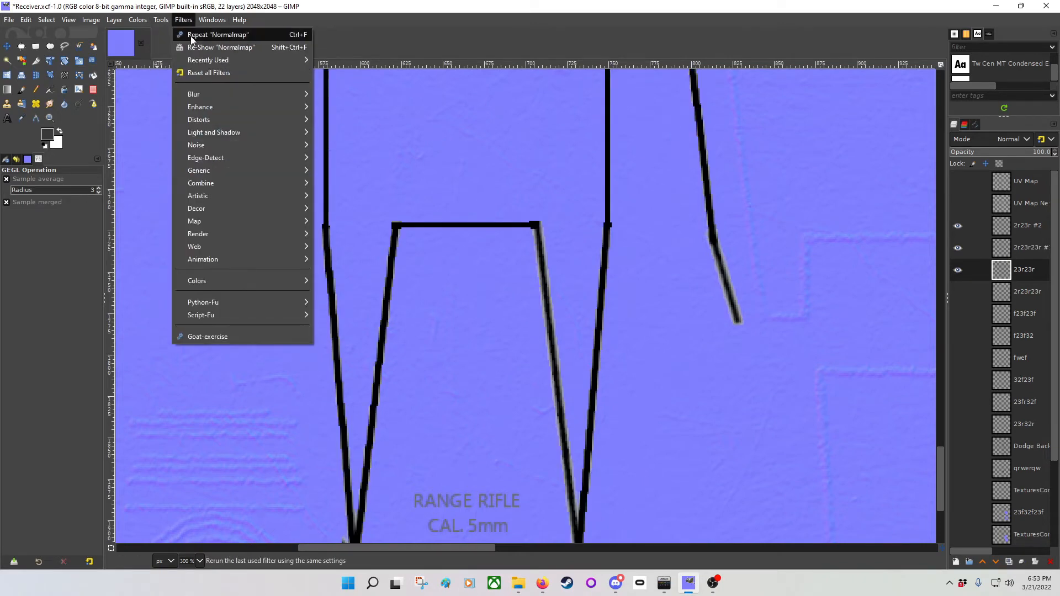
{"action": "left_click", "coordinate": [191, 37]}
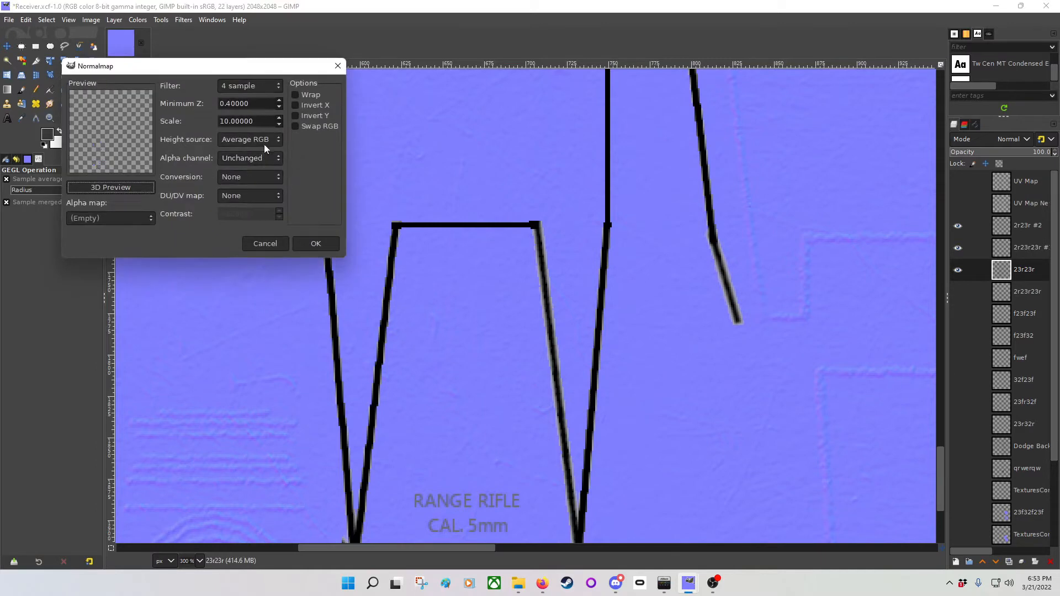
{"action": "left_click", "coordinate": [280, 124]}
{"action": "left_click", "coordinate": [314, 242]}
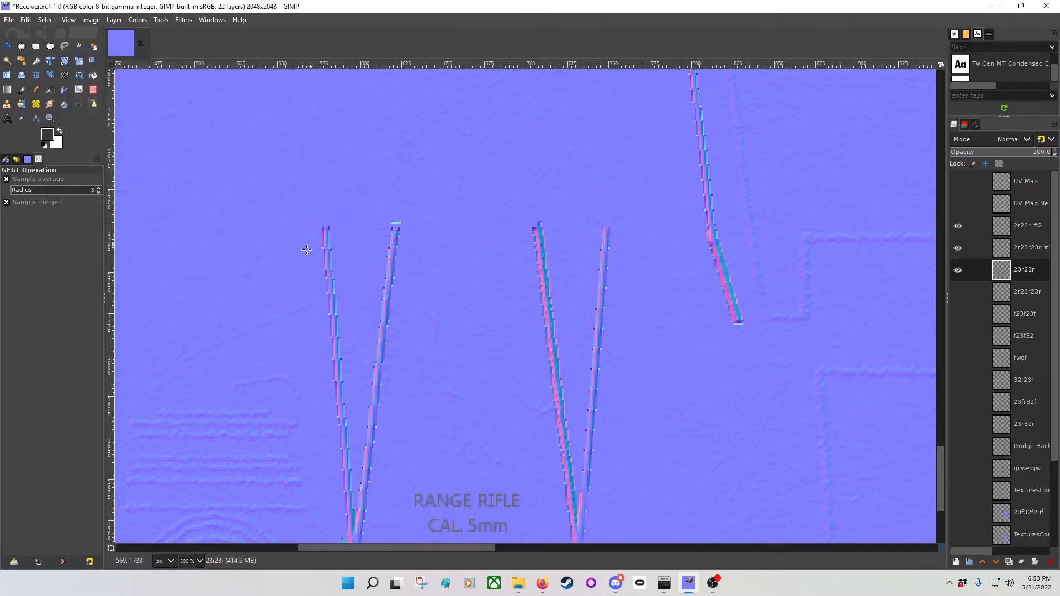
Inspect the refiltered panel lines around the RANGE RIFLE lettering
{"action": "left_click_drag", "start_coordinate": [447, 294], "coordinate": [431, 221]}
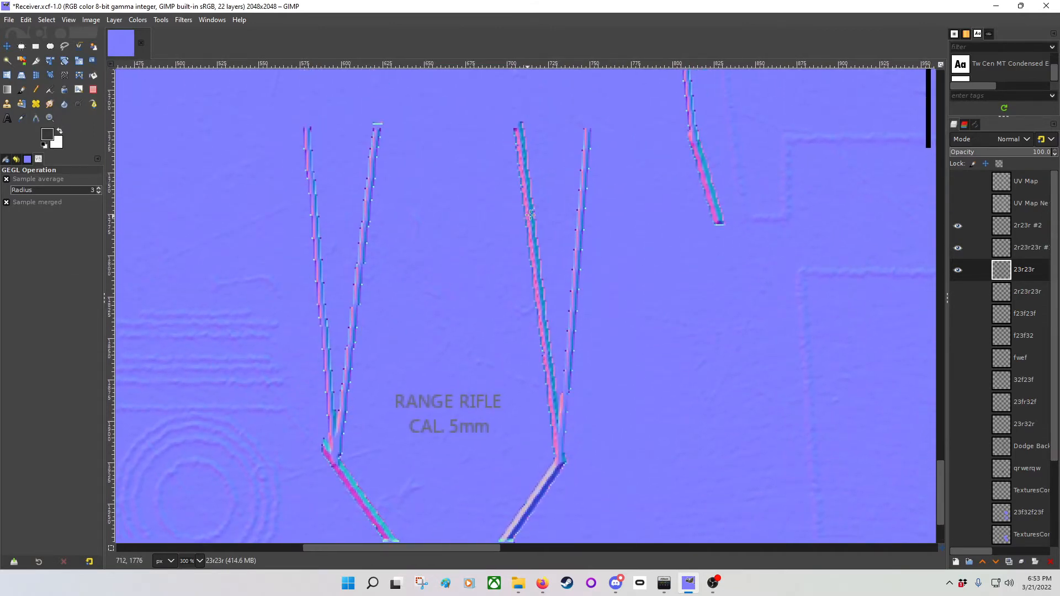
{"action": "mouse_move", "coordinate": [529, 220]}
{"action": "left_mouse_down"}
{"action": "mouse_move", "coordinate": [562, 198]}
{"action": "mouse_move", "coordinate": [530, 224]}
{"action": "left_mouse_up"}
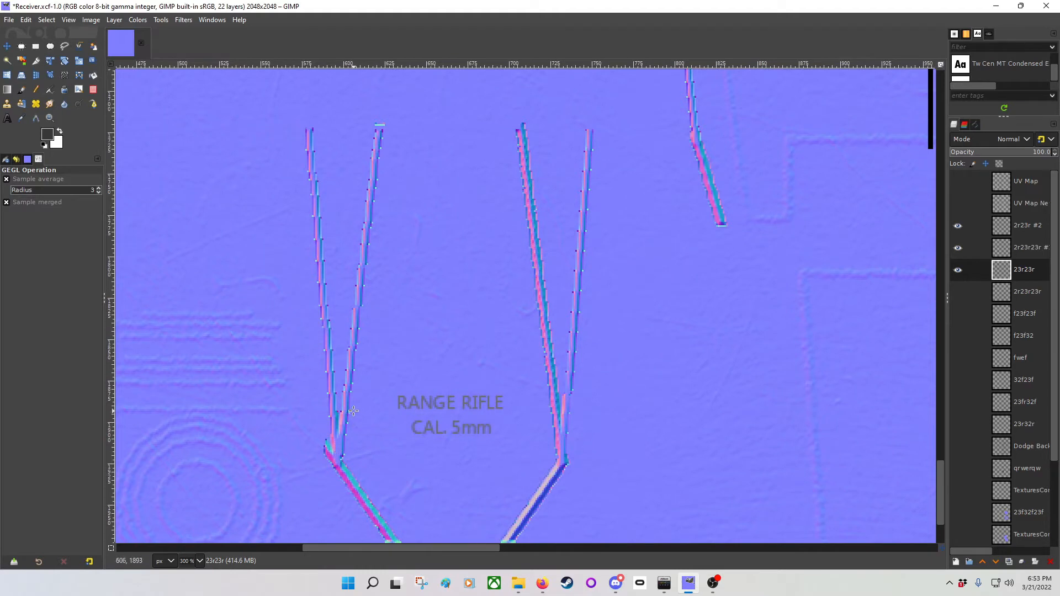
{"action": "left_click_drag", "start_coordinate": [440, 231], "coordinate": [448, 276]}
Select the 2r23r23r #1 layer and toggle it and the 2r23r #2 layer while looking up the receiver for their lines
{"action": "left_click", "coordinate": [1034, 247]}
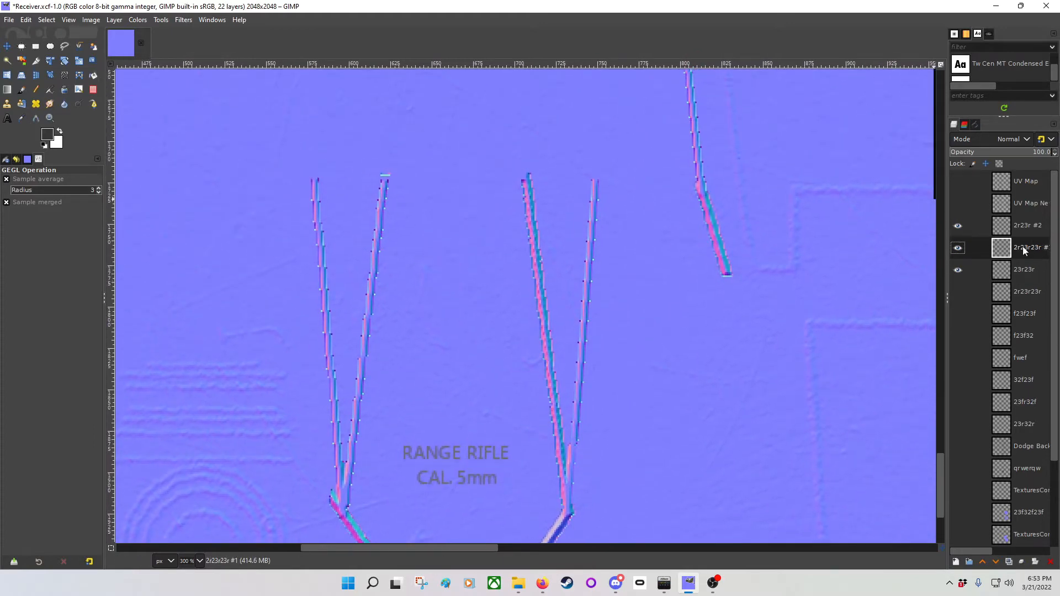
{"action": "left_click_drag", "start_coordinate": [457, 169], "coordinate": [469, 369]}
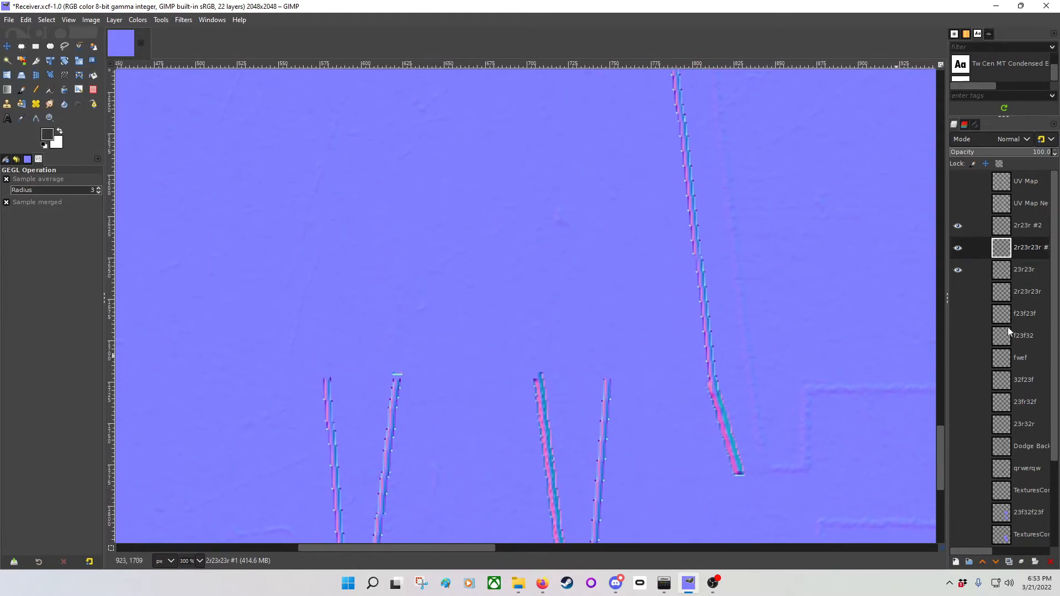
{"action": "left_click", "coordinate": [958, 249]}
{"action": "left_click", "coordinate": [957, 226]}
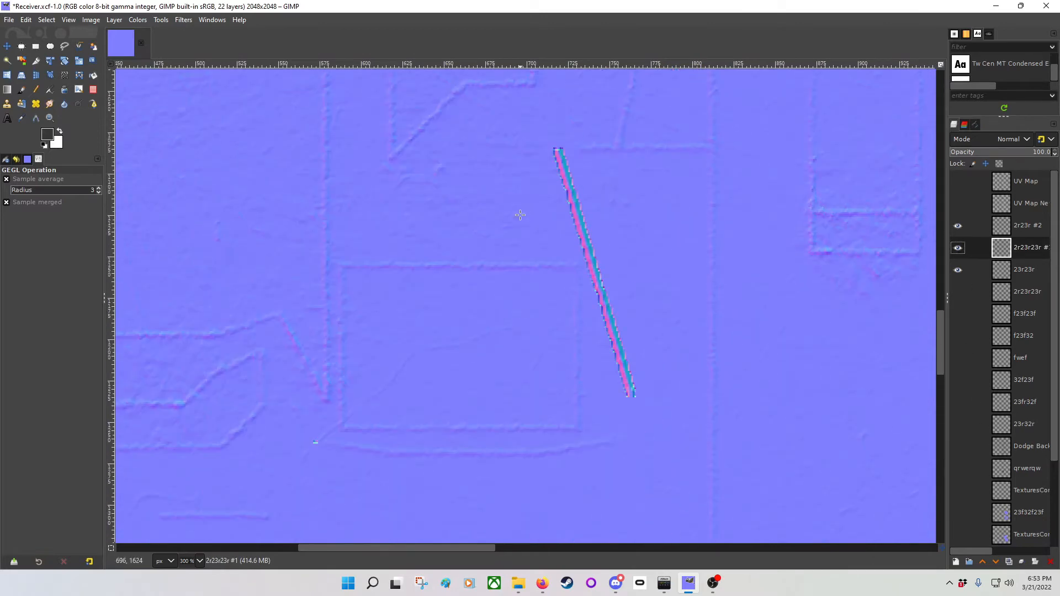
{"action": "scroll", "coordinate": [520, 215], "scroll_direction": "up", "scroll_amount": 10}
{"action": "scroll", "coordinate": [520, 215], "scroll_direction": "up", "scroll_amount": 10}
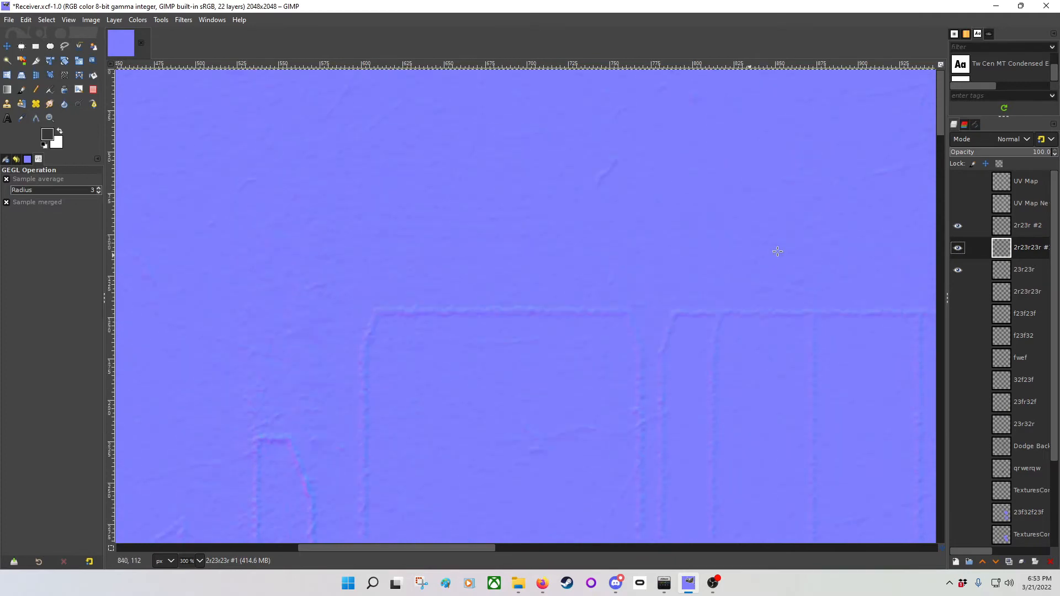
Hide the 23f23f base layer and look over the panel lines on transparency
{"action": "scroll", "coordinate": [1018, 316], "scroll_direction": "down", "scroll_amount": 3}
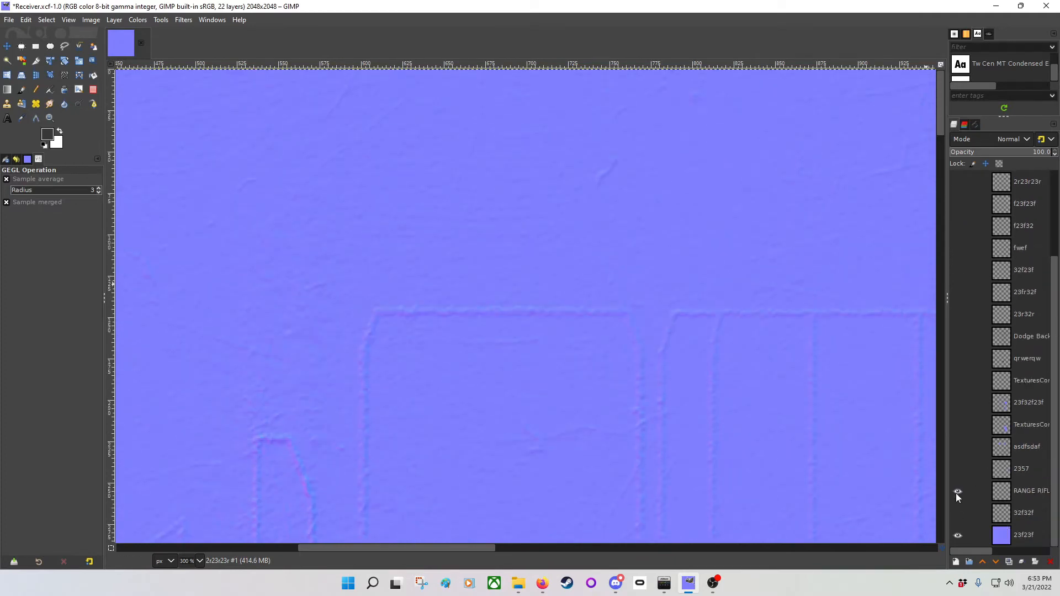
{"action": "left_click", "coordinate": [958, 536]}
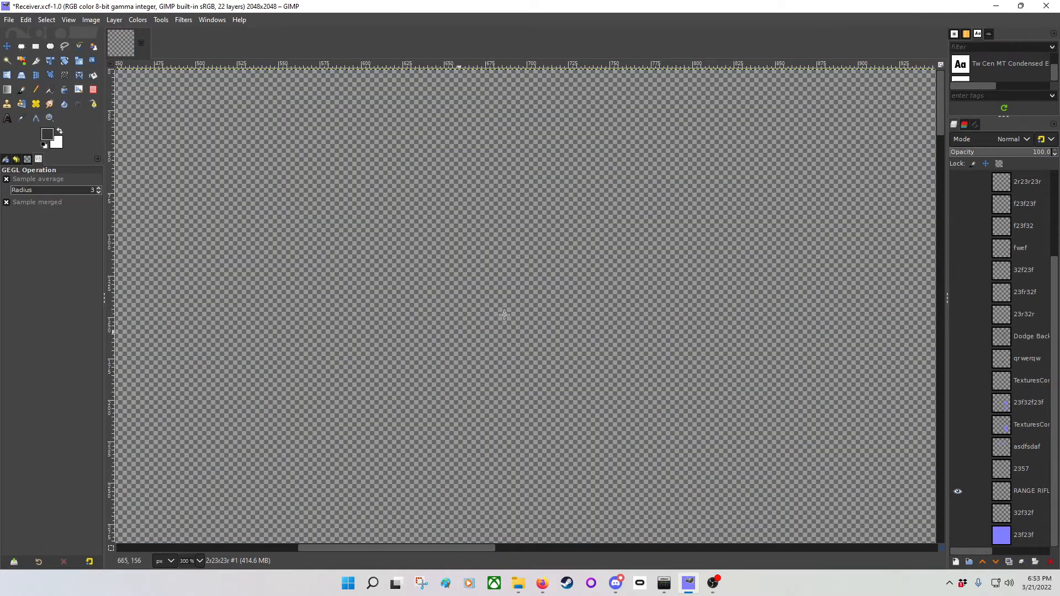
{"action": "scroll", "coordinate": [959, 333], "scroll_direction": "up", "scroll_amount": 2}
{"action": "scroll", "coordinate": [963, 257], "scroll_direction": "up", "scroll_amount": 2}
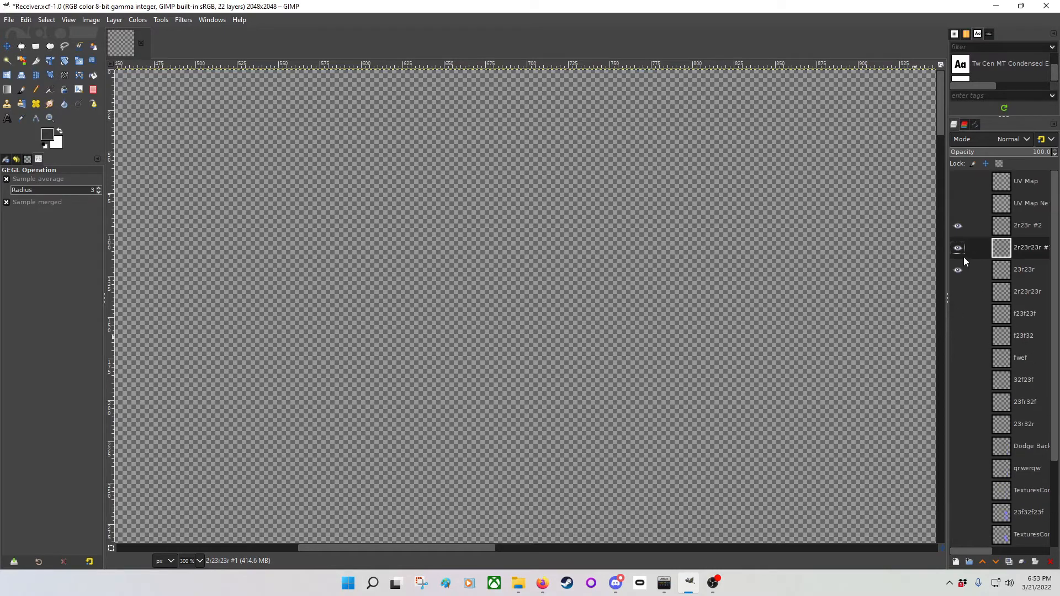
{"action": "scroll", "coordinate": [579, 360], "scroll_direction": "down", "scroll_amount": 5}
{"action": "scroll", "coordinate": [578, 360], "scroll_direction": "down", "scroll_amount": 10}
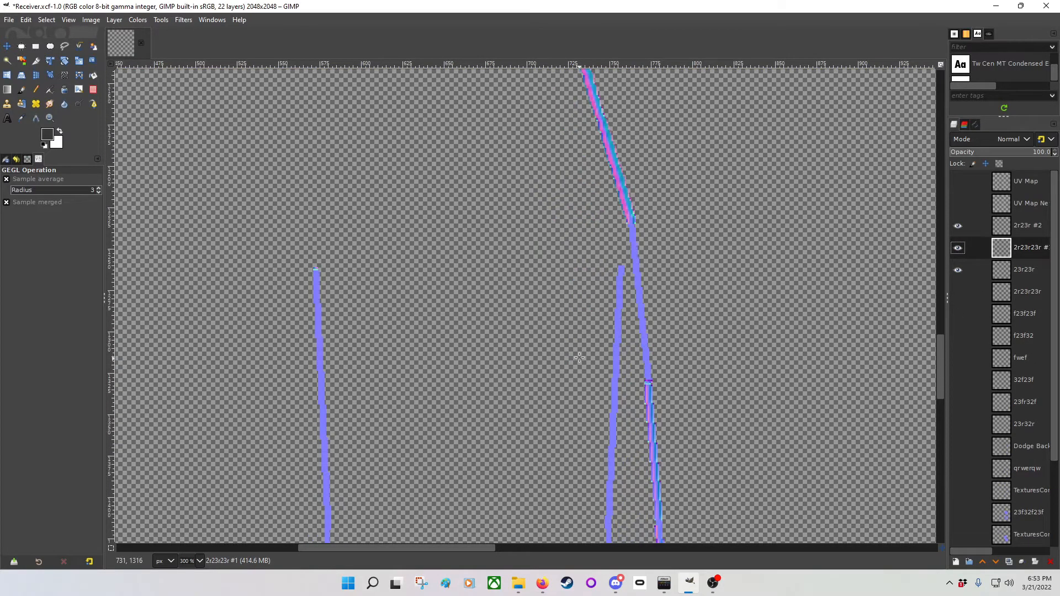
{"action": "scroll", "coordinate": [578, 357], "scroll_direction": "down", "scroll_amount": 4}
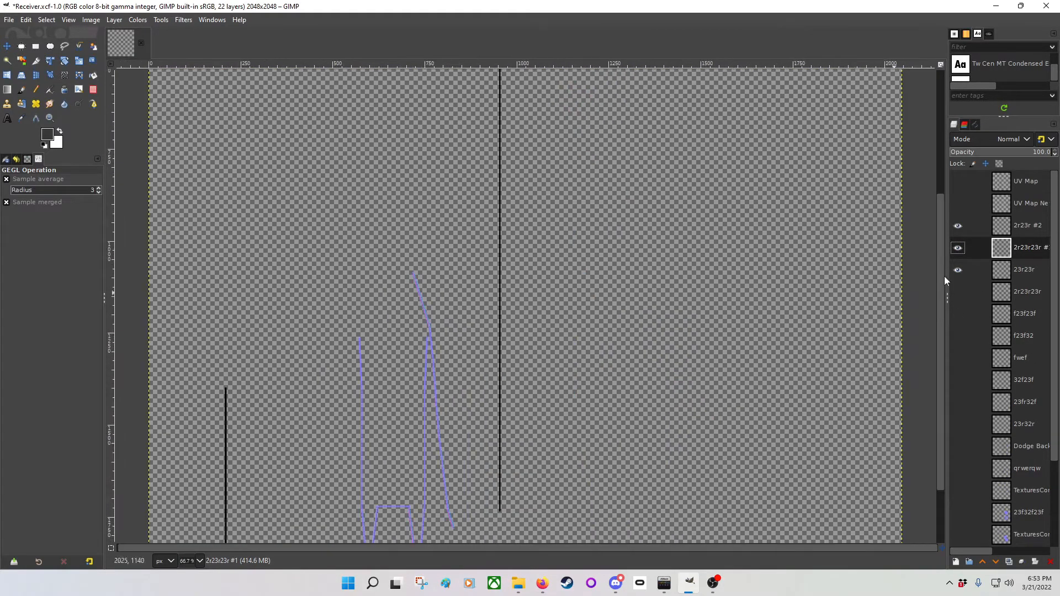
Toggle the visibility of the 2r23r #2, 23r23r and 2r23r23r #1 layers to identify which line each one holds
{"action": "left_click", "coordinate": [958, 226]}
{"action": "left_click", "coordinate": [959, 228]}
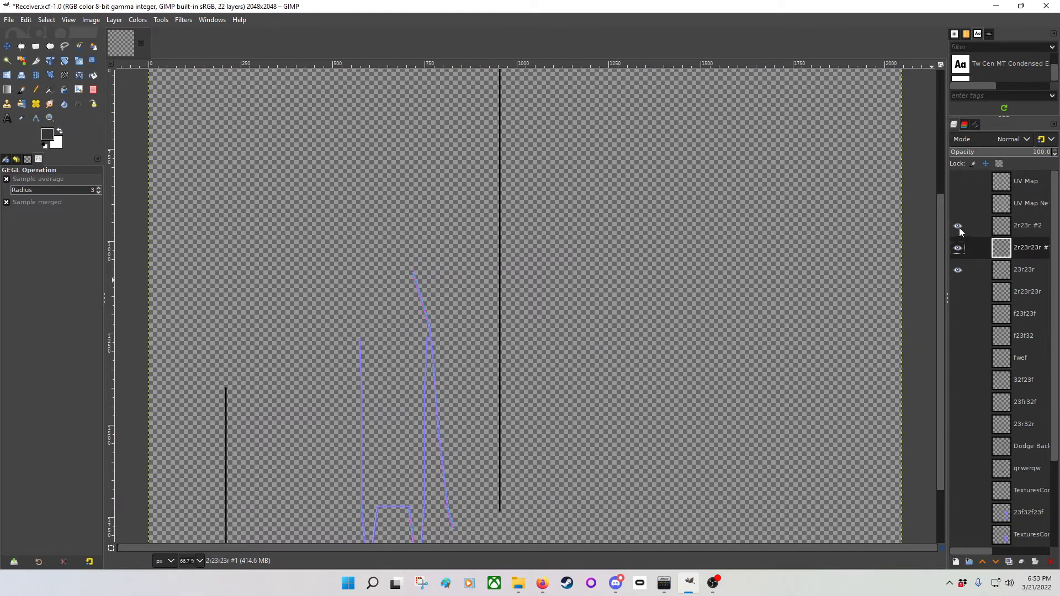
{"action": "left_click", "coordinate": [958, 271]}
{"action": "left_click", "coordinate": [958, 248]}
{"action": "left_click", "coordinate": [959, 250]}
{"action": "left_click", "coordinate": [957, 227]}
{"action": "left_click", "coordinate": [957, 227]}
Select the 2r23r #2 layer and show the 23f23f base layer again
{"action": "left_click", "coordinate": [1016, 226]}
{"action": "left_click_drag", "start_coordinate": [386, 379], "coordinate": [563, 188]}
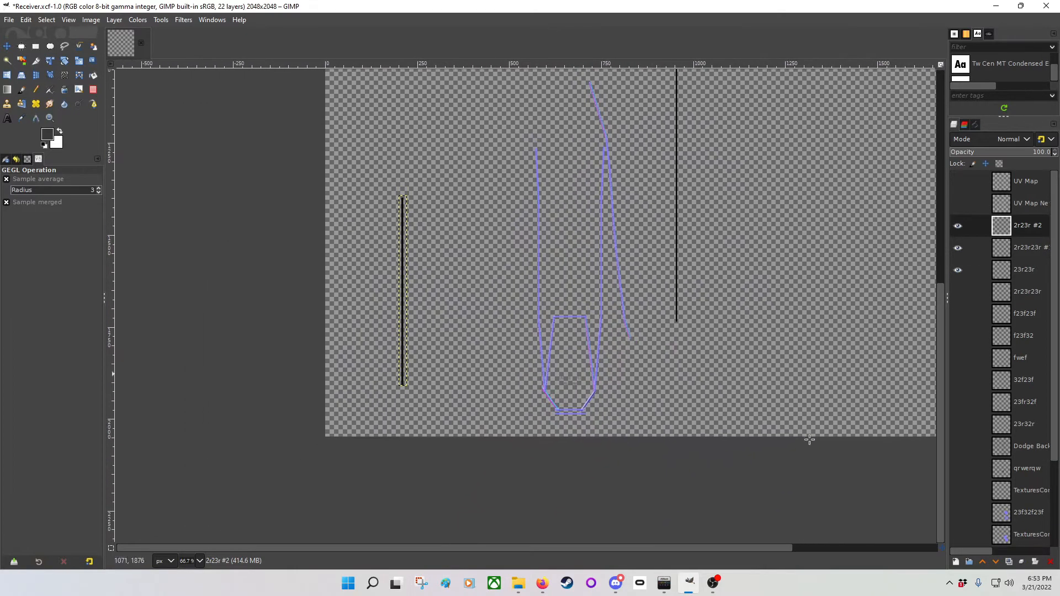
{"action": "scroll", "coordinate": [978, 514], "scroll_direction": "down", "scroll_amount": 5}
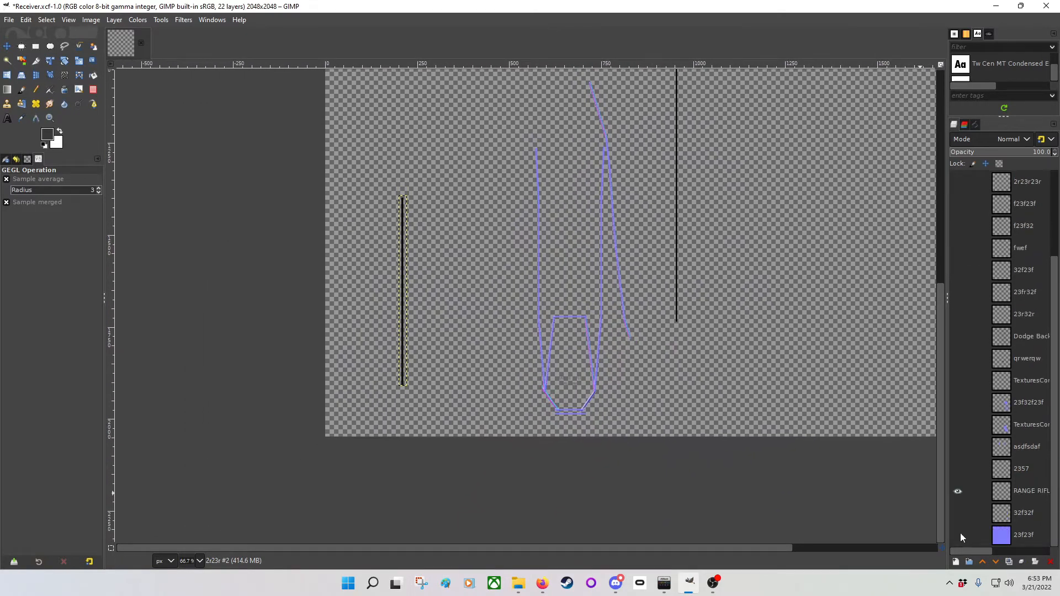
{"action": "left_click", "coordinate": [958, 535]}
Apply the Normalmap filter at a scale of 6 to the vertical panel line on the 2r23r #2 layer
{"action": "scroll", "coordinate": [495, 296], "scroll_direction": "left", "scroll_amount": 2}
{"action": "scroll", "coordinate": [345, 265], "scroll_direction": "up", "scroll_amount": 3}
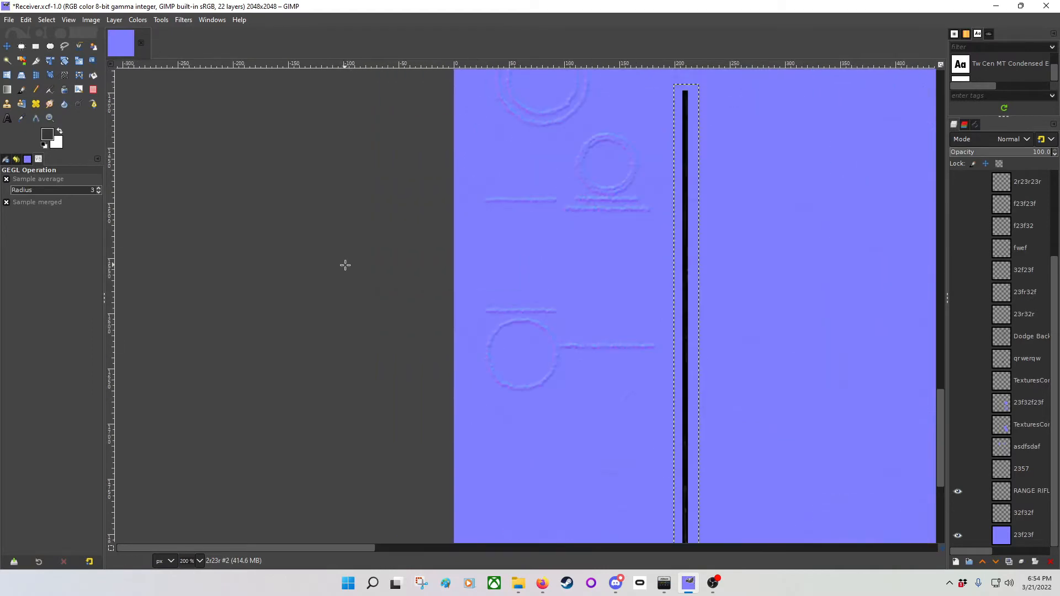
{"action": "scroll", "coordinate": [345, 265], "scroll_direction": "up", "scroll_amount": 1}
{"action": "scroll", "coordinate": [670, 267], "scroll_direction": "right", "scroll_amount": 1}
{"action": "scroll", "coordinate": [322, 334], "scroll_direction": "up", "scroll_amount": 1}
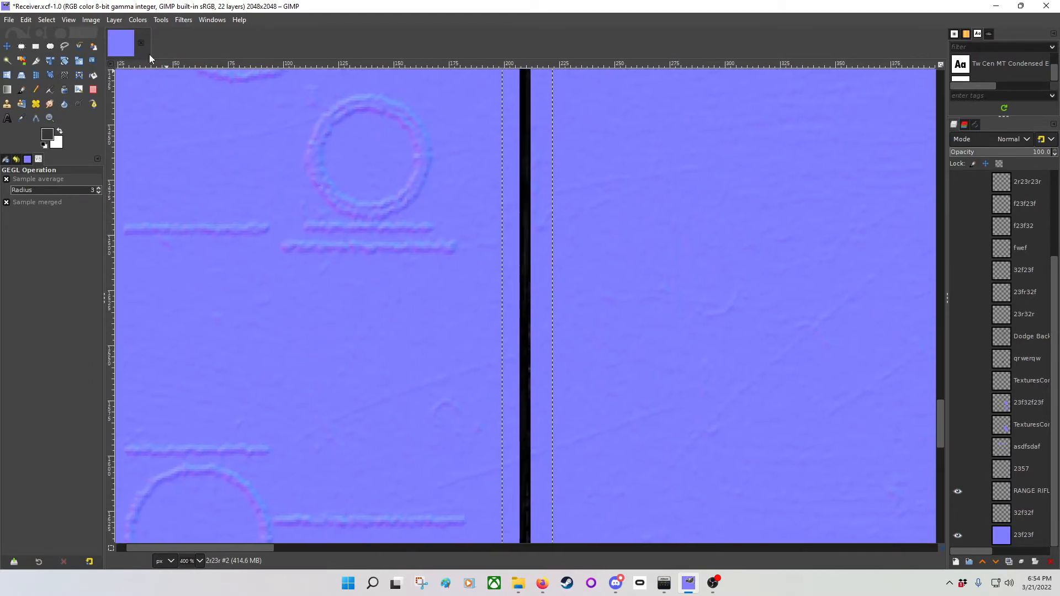
{"action": "left_click", "coordinate": [164, 21]}
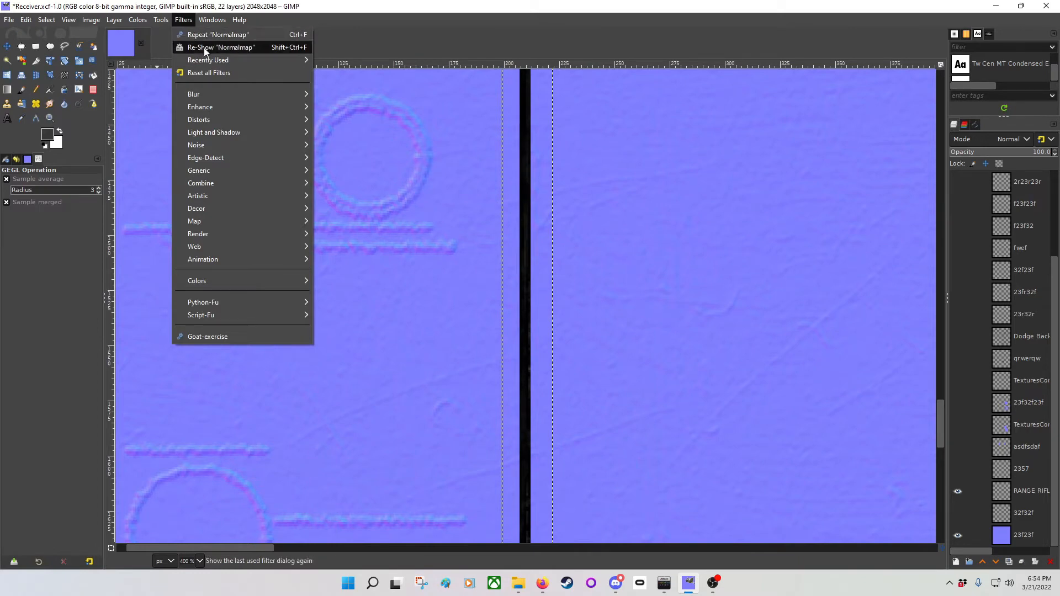
{"action": "left_click", "coordinate": [213, 47]}
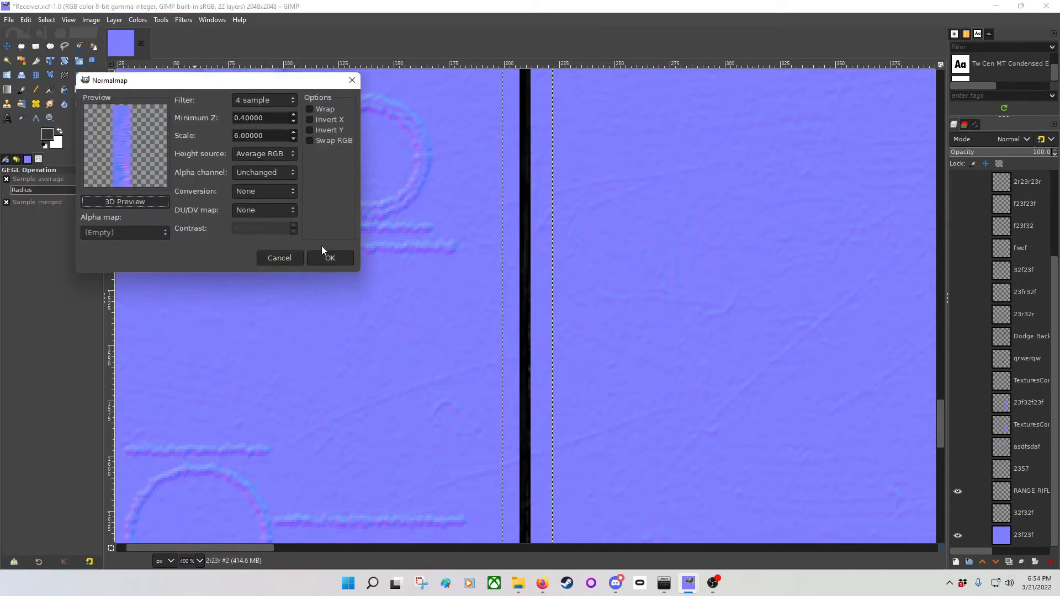
{"action": "left_click", "coordinate": [329, 258]}
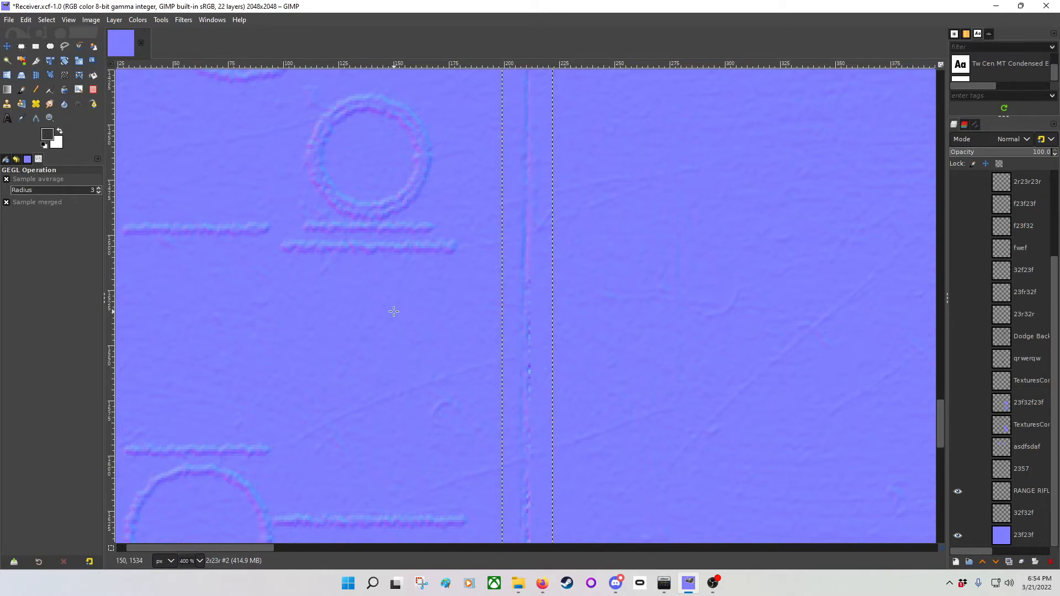
Examine the filtered vertical line of the 2r23r #2 layer along its full length and against the surrounding details
{"action": "scroll", "coordinate": [393, 311], "scroll_direction": "down", "scroll_amount": 5}
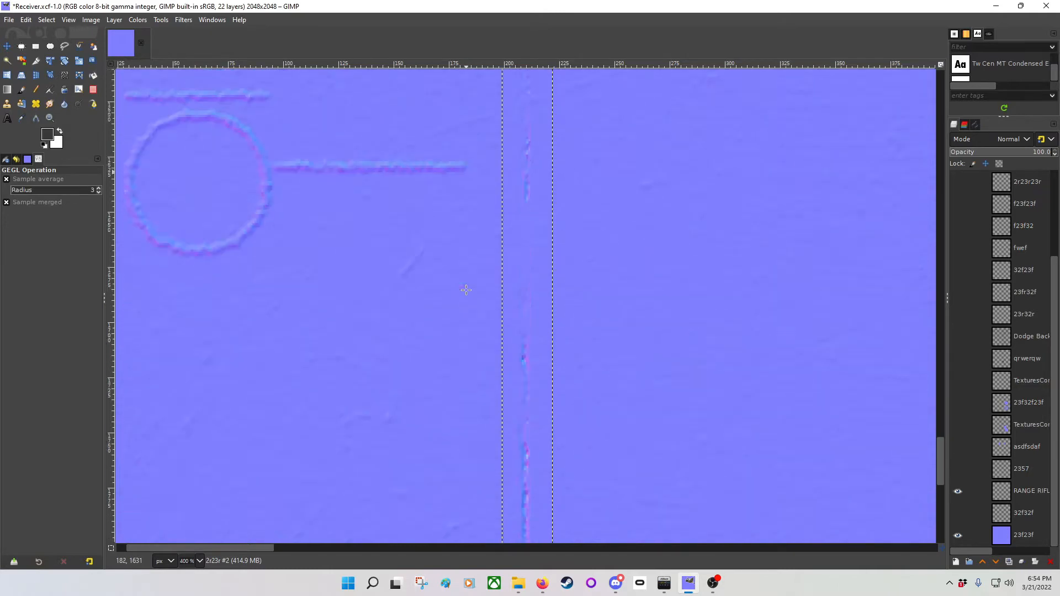
{"action": "scroll", "coordinate": [466, 290], "scroll_direction": "down", "scroll_amount": 5}
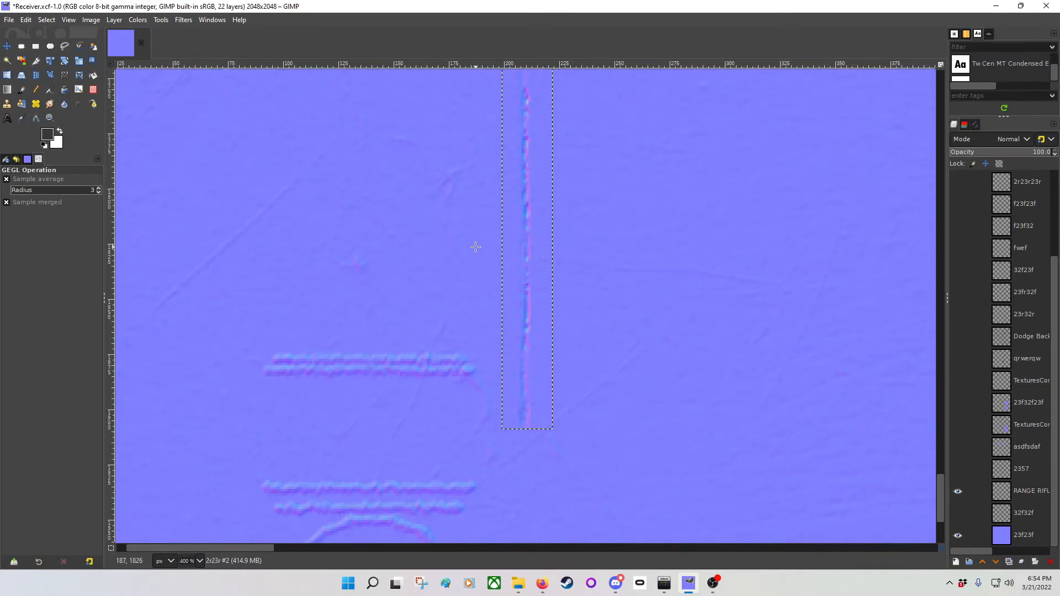
{"action": "scroll", "coordinate": [476, 247], "scroll_direction": "up", "scroll_amount": 10}
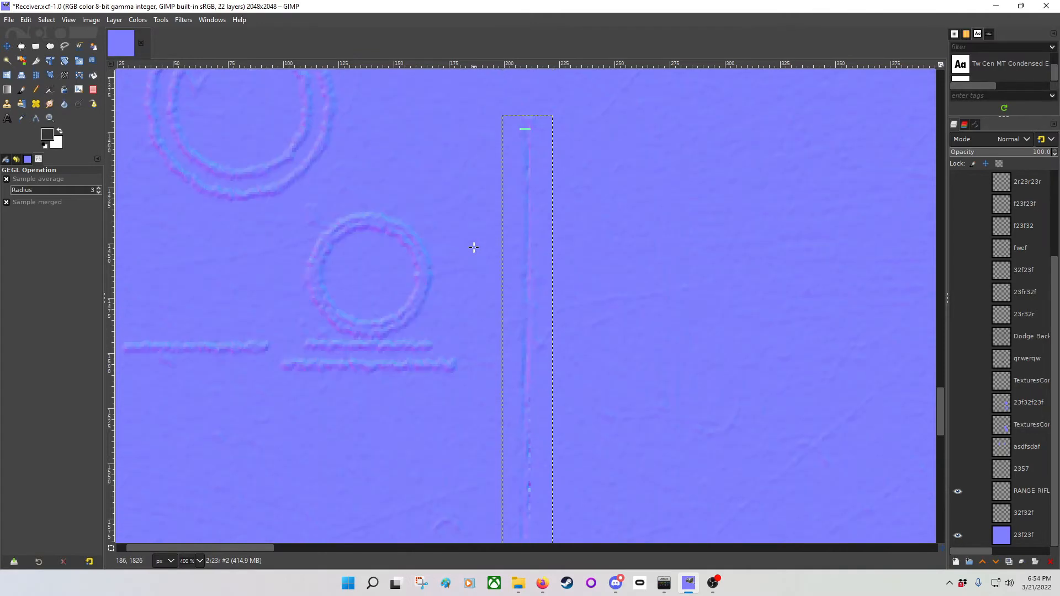
{"action": "scroll", "coordinate": [474, 247], "scroll_direction": "down", "scroll_amount": 3, "text": "ctrl"}
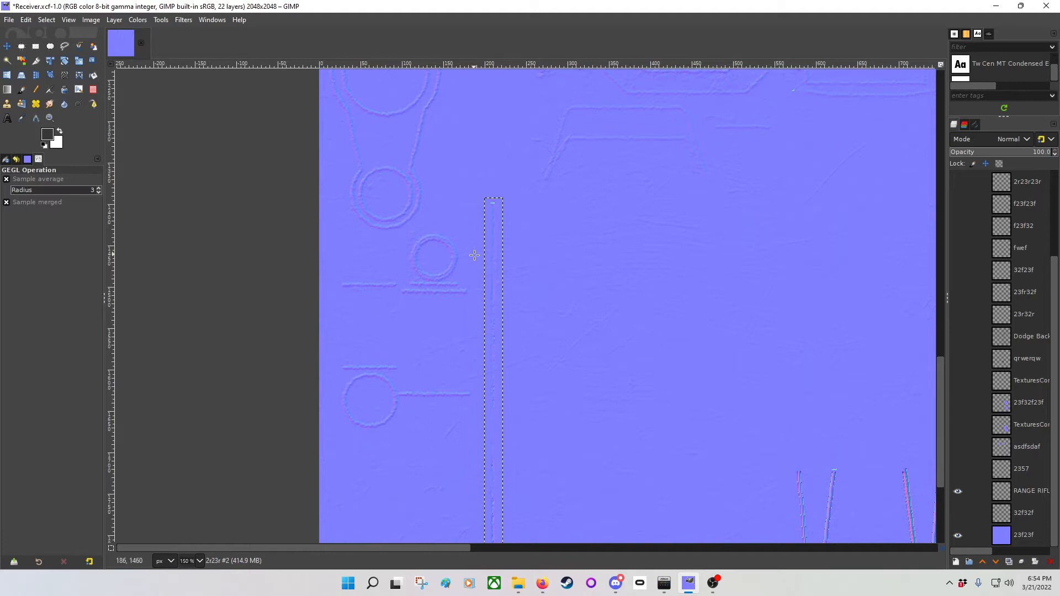
{"action": "scroll", "coordinate": [477, 270], "scroll_direction": "down", "scroll_amount": 5}
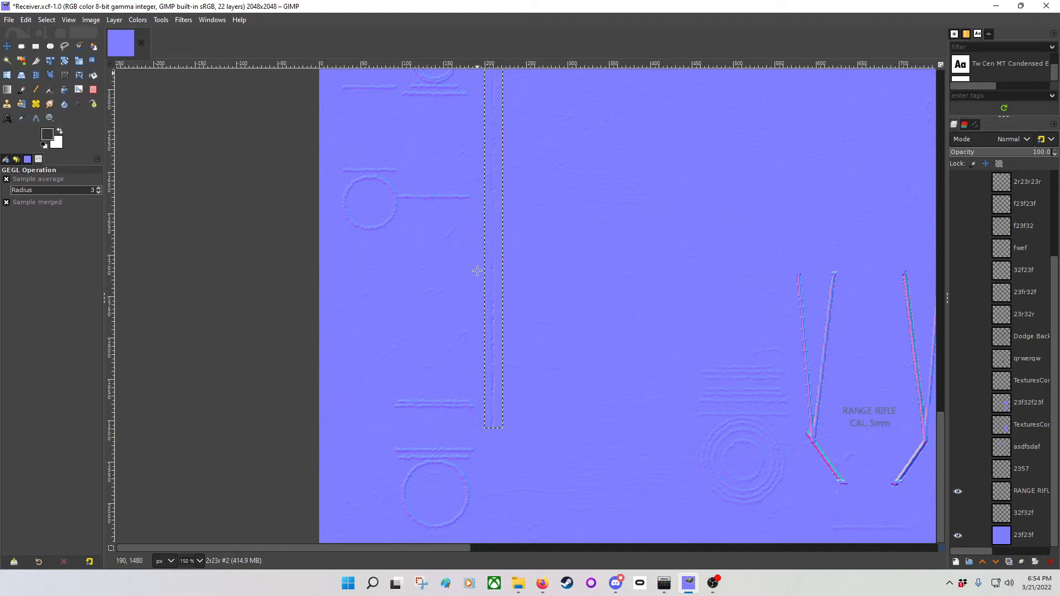
Start a Drop Shadow on the RANGE RIFLE text layer and set the shadow color to 191919
{"action": "left_click_drag", "start_coordinate": [485, 265], "coordinate": [396, 274]}
{"action": "left_click_drag", "start_coordinate": [509, 320], "coordinate": [373, 246]}
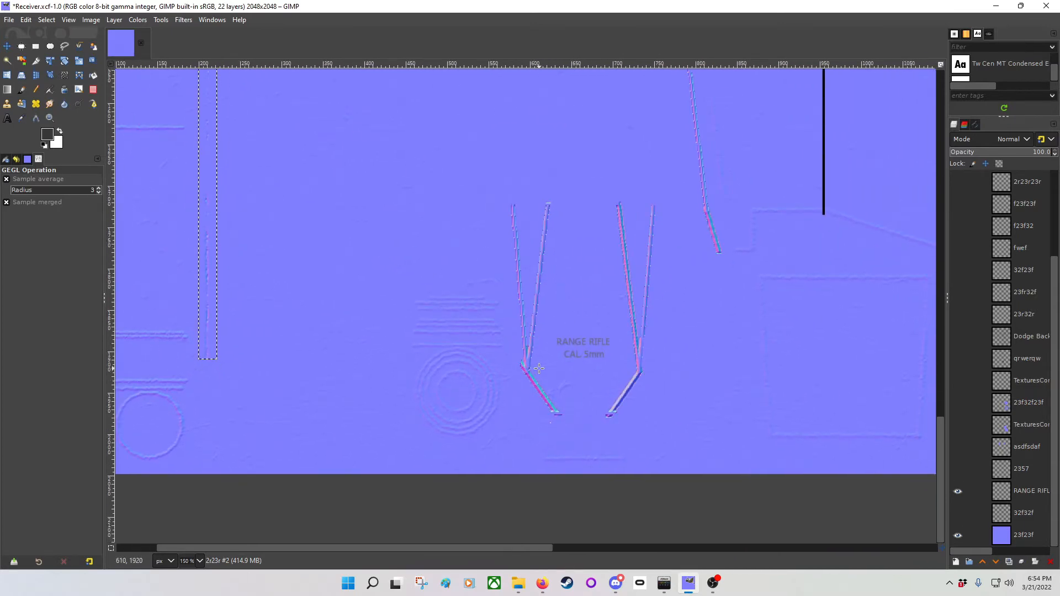
{"action": "left_click_drag", "start_coordinate": [551, 196], "coordinate": [549, 264]}
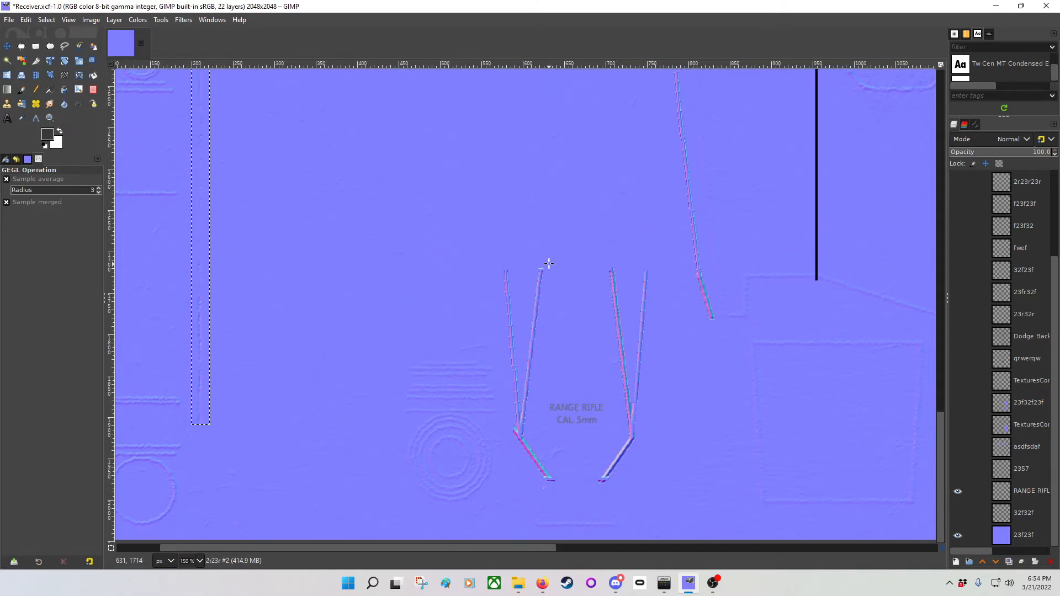
{"action": "scroll", "coordinate": [561, 296], "scroll_direction": "up", "scroll_amount": 2, "text": "ctrl"}
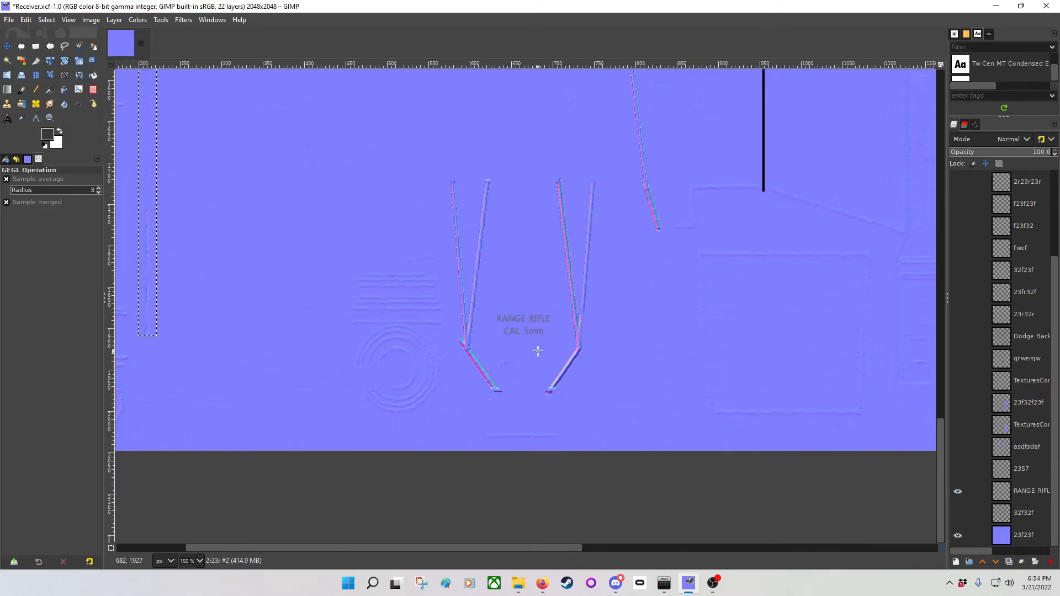
{"action": "scroll", "coordinate": [537, 351], "scroll_direction": "up", "scroll_amount": 1, "text": "ctrl"}
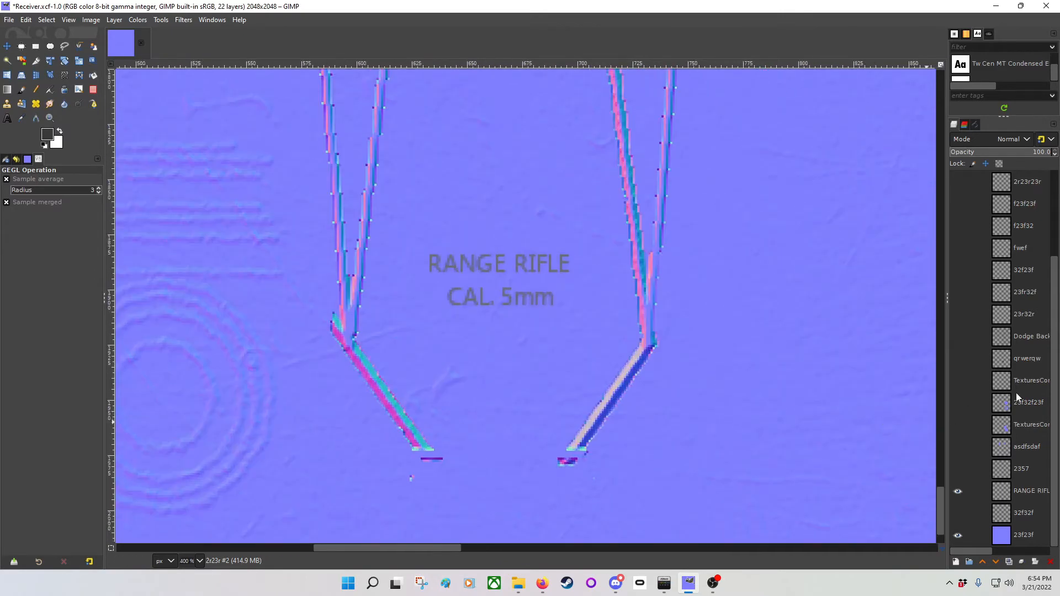
{"action": "left_click", "coordinate": [1015, 490]}
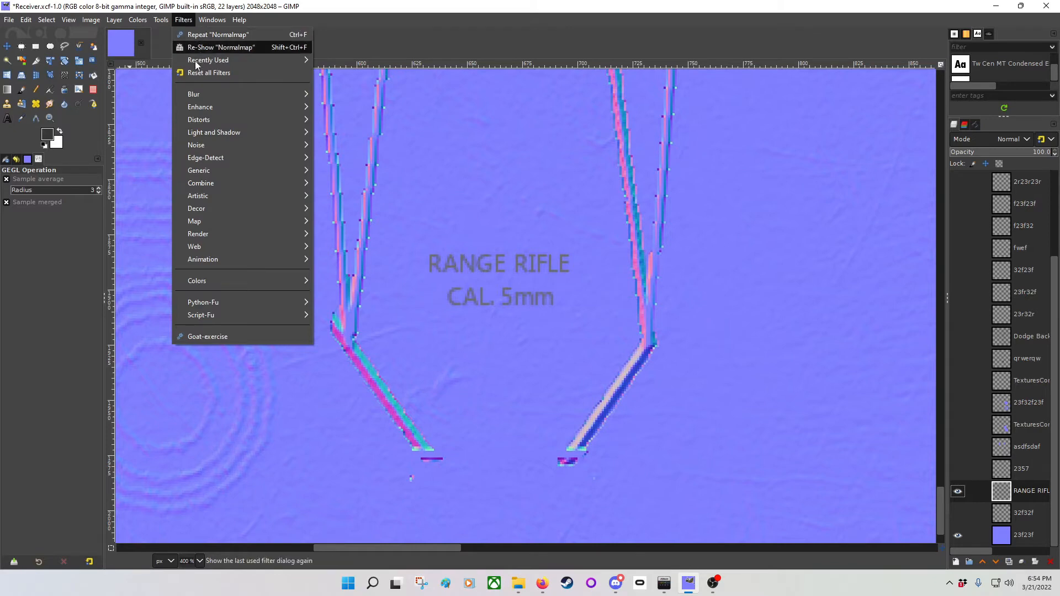
{"action": "mouse_move", "coordinate": [239, 133]}
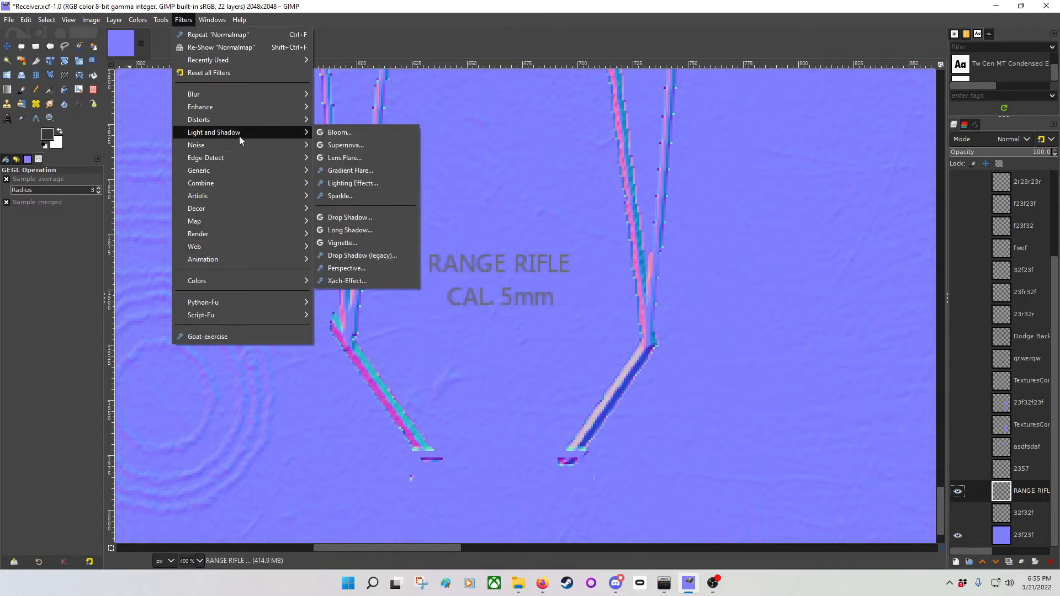
{"action": "left_click", "coordinate": [364, 217]}
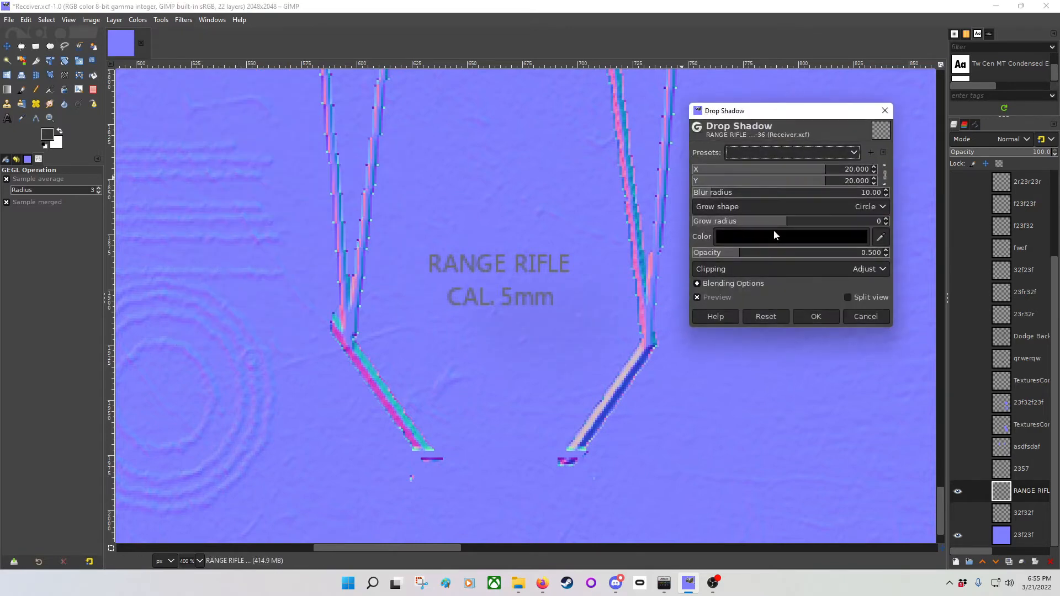
{"action": "left_click_drag", "start_coordinate": [781, 111], "coordinate": [194, 73]}
{"action": "left_click", "coordinate": [231, 202]}
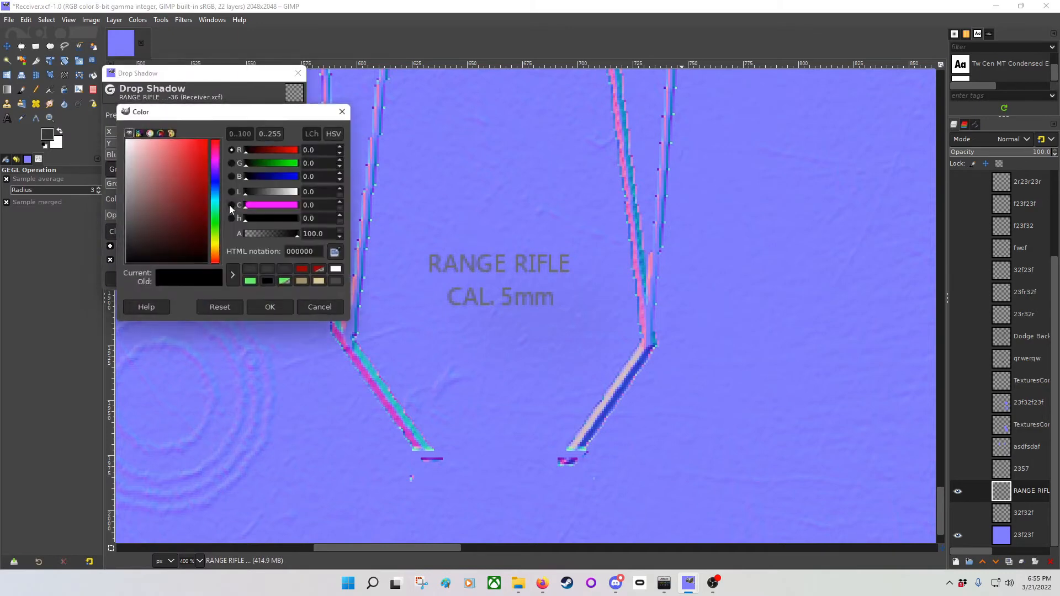
{"action": "left_click", "coordinate": [283, 270]}
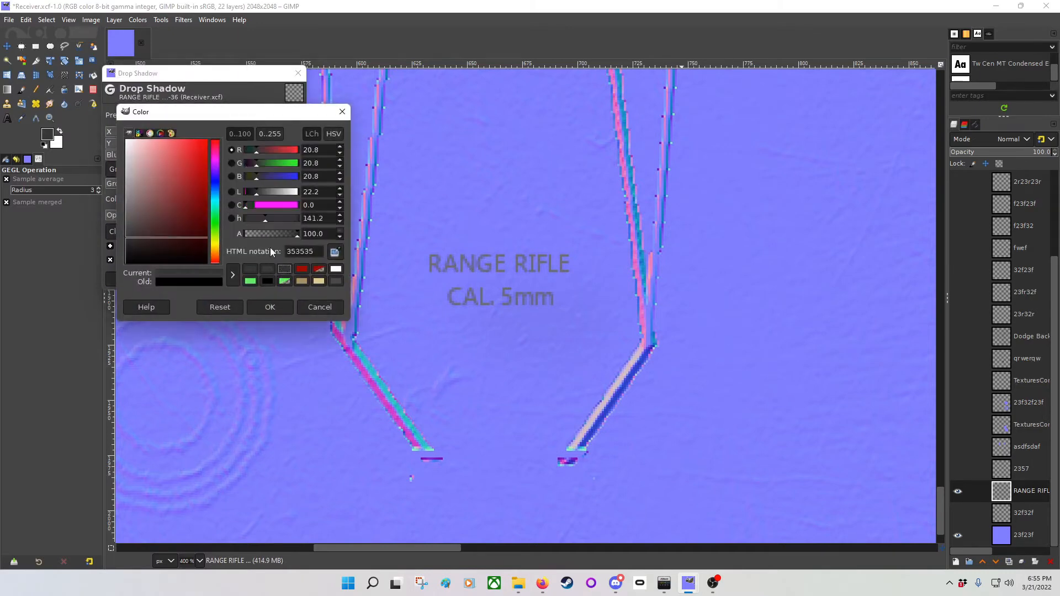
{"action": "left_click_drag", "start_coordinate": [257, 191], "coordinate": [250, 191]}
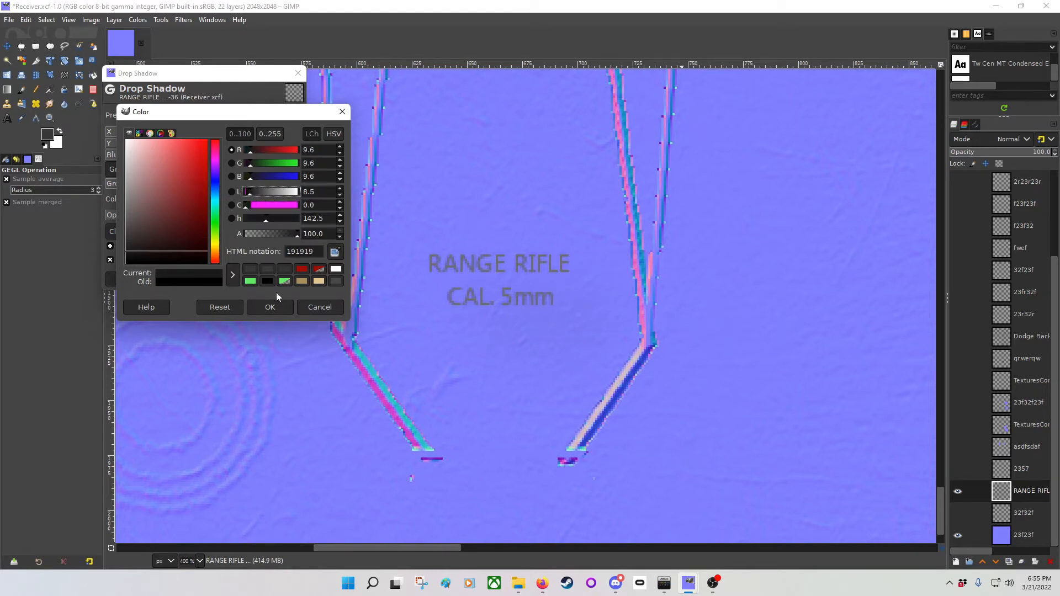
{"action": "left_click", "coordinate": [269, 307]}
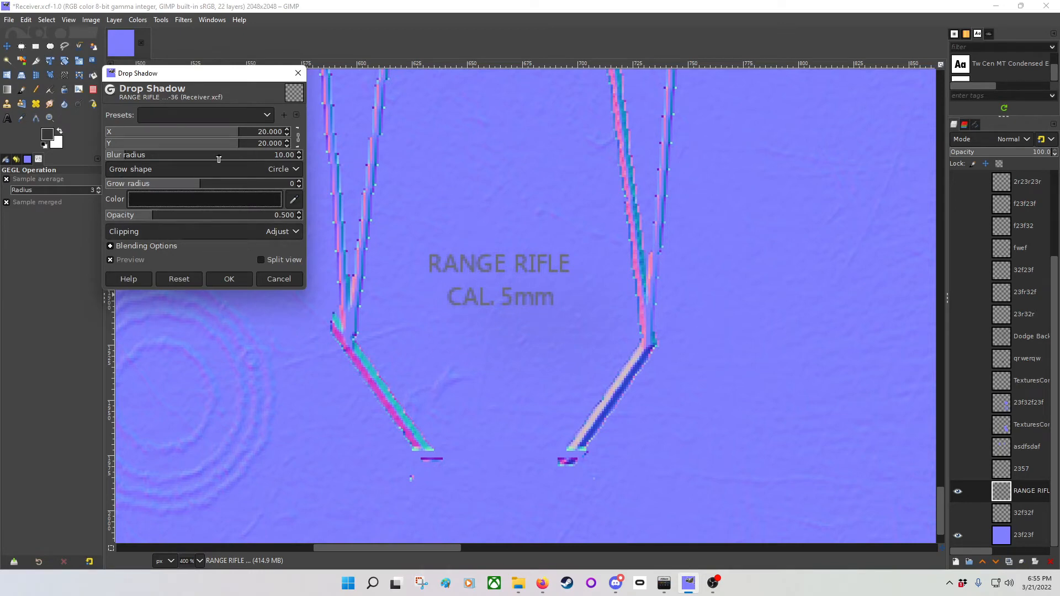
Set the drop shadow's X and Y offsets and its blur radius to 0
{"action": "left_click", "coordinate": [265, 134]}
{"action": "double_click", "coordinate": [266, 134]}
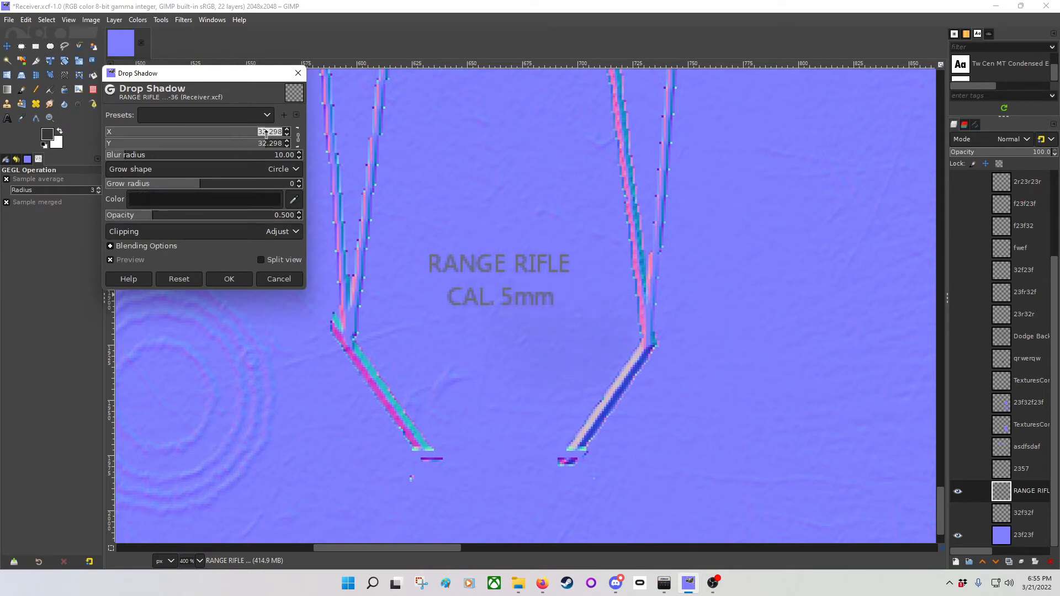
{"action": "left_click", "coordinate": [271, 145]}
{"action": "left_click", "coordinate": [274, 136]}
{"action": "left_click_drag", "start_coordinate": [274, 136], "coordinate": [191, 135]}
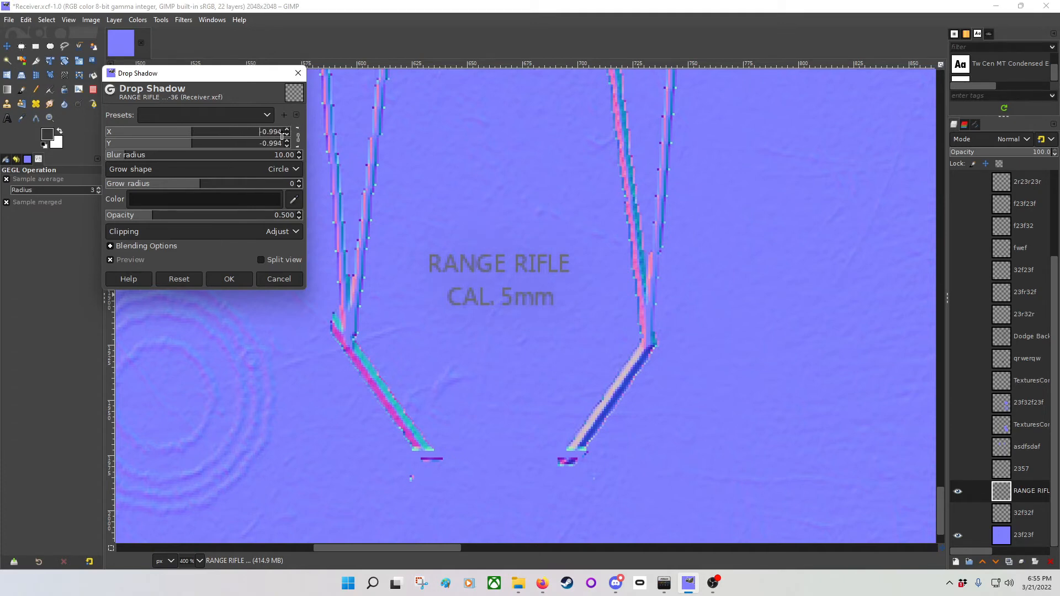
{"action": "left_click", "coordinate": [262, 130]}
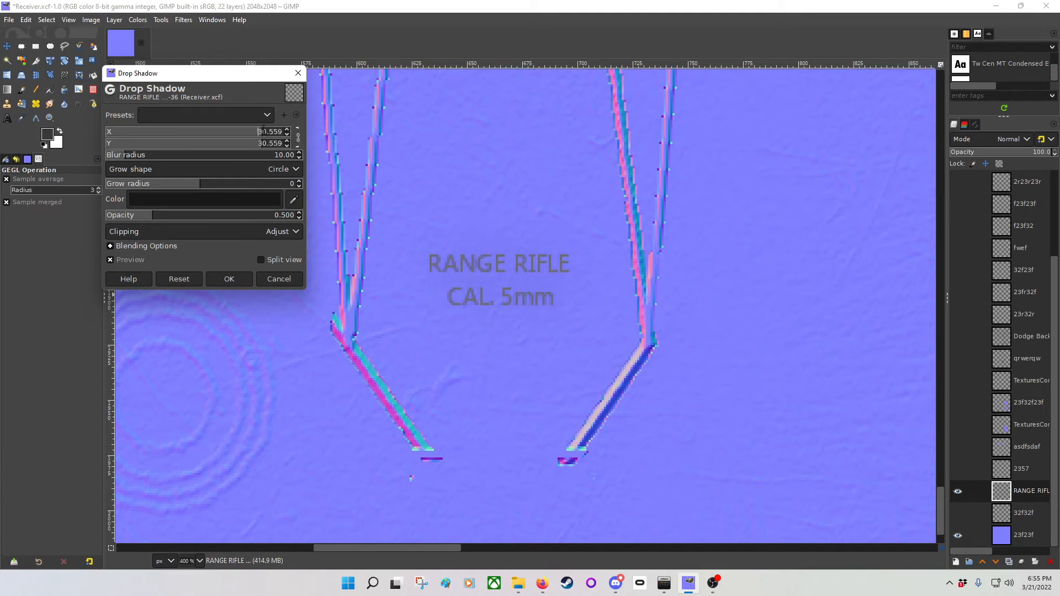
{"action": "mouse_move", "coordinate": [263, 130]}
{"action": "left_mouse_down"}
{"action": "mouse_move", "coordinate": [283, 133]}
{"action": "mouse_move", "coordinate": [258, 132]}
{"action": "left_mouse_up"}
{"action": "double_click", "coordinate": [261, 132]}
{"action": "type", "text": "0"}
{"action": "left_click_drag", "start_coordinate": [182, 157], "coordinate": [50, 147]}
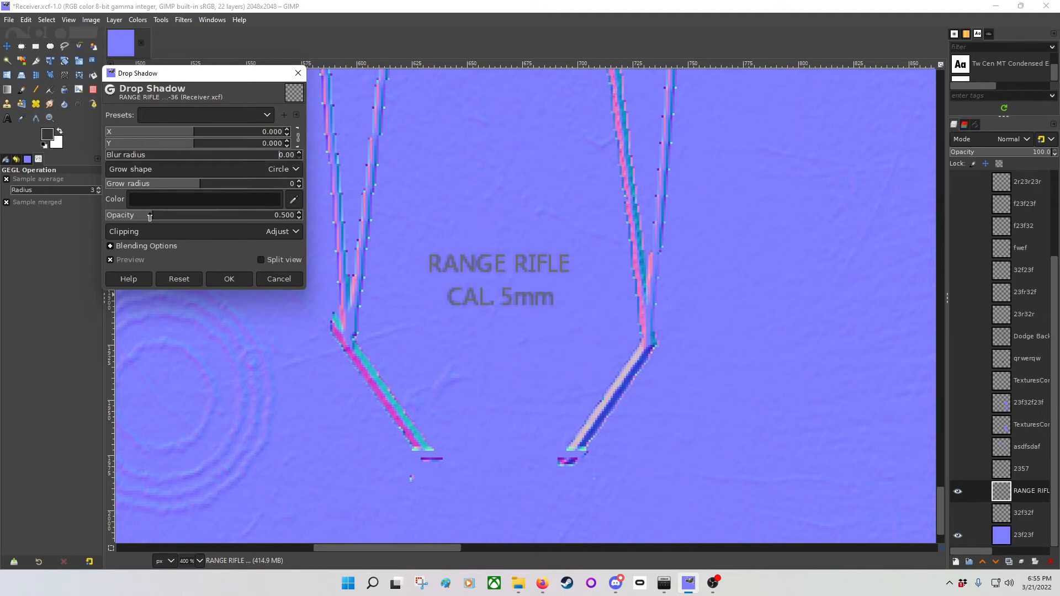
Raise the shadow opacity to 1.128 and compare blur radii of 0 and 1 on the lettering
{"action": "left_click_drag", "start_coordinate": [159, 216], "coordinate": [212, 217]}
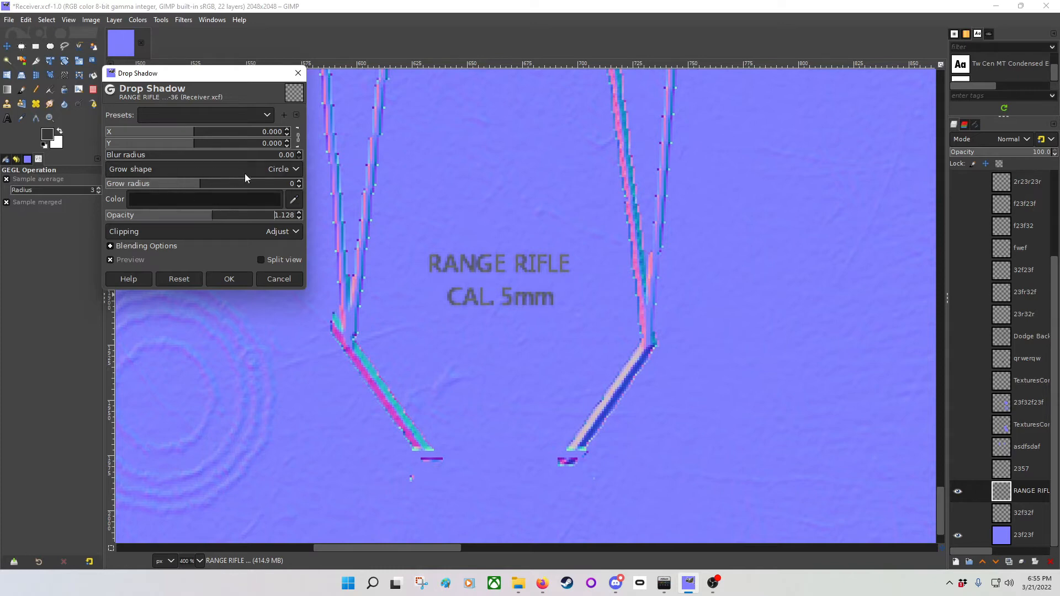
{"action": "left_click", "coordinate": [299, 152]}
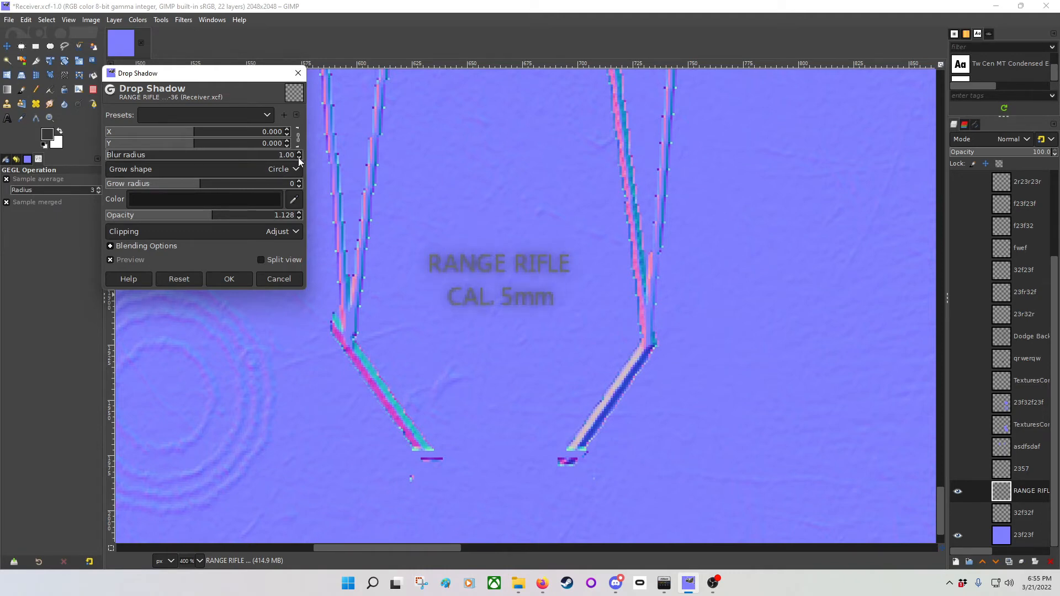
{"action": "left_click", "coordinate": [298, 158]}
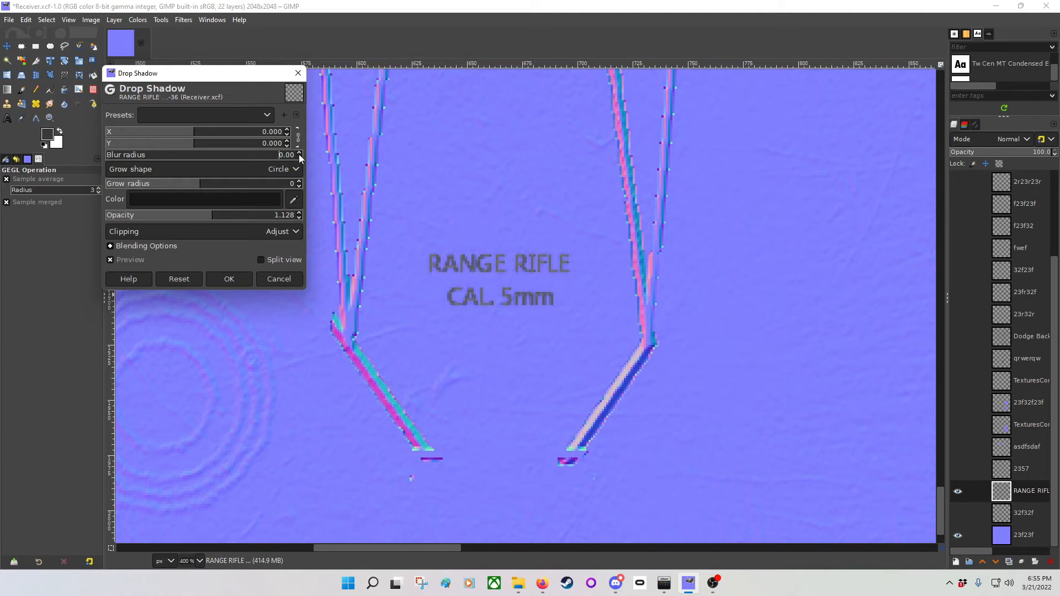
{"action": "left_click", "coordinate": [300, 151]}
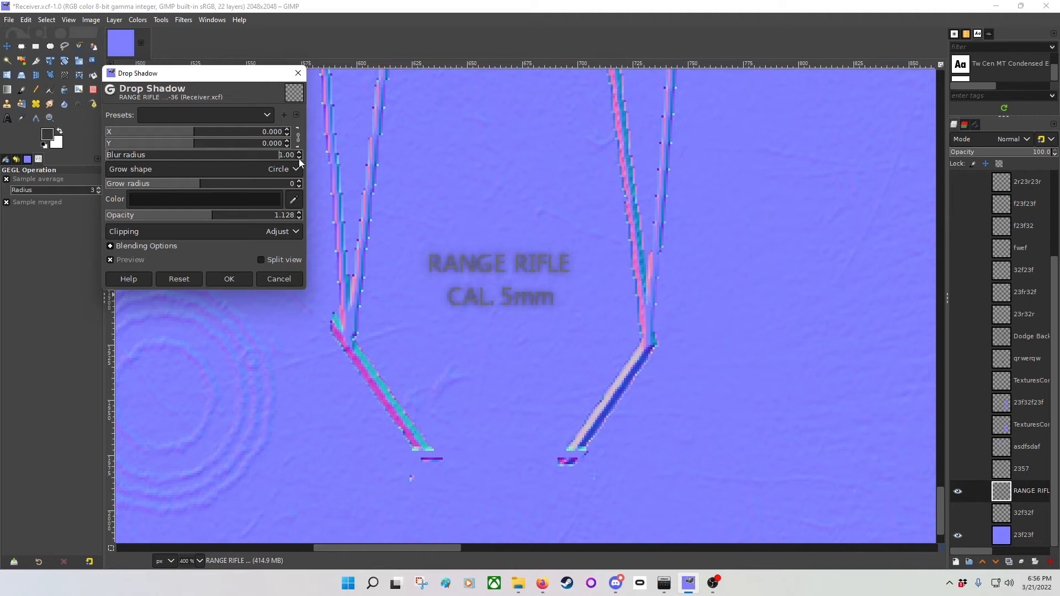
{"action": "left_click", "coordinate": [299, 158]}
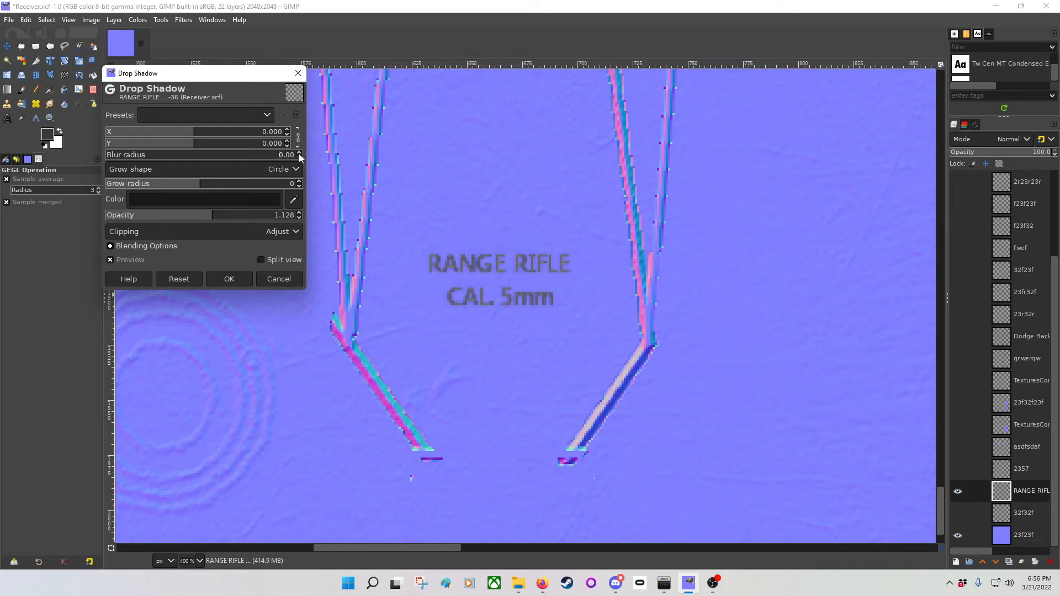
{"action": "left_click", "coordinate": [299, 153]}
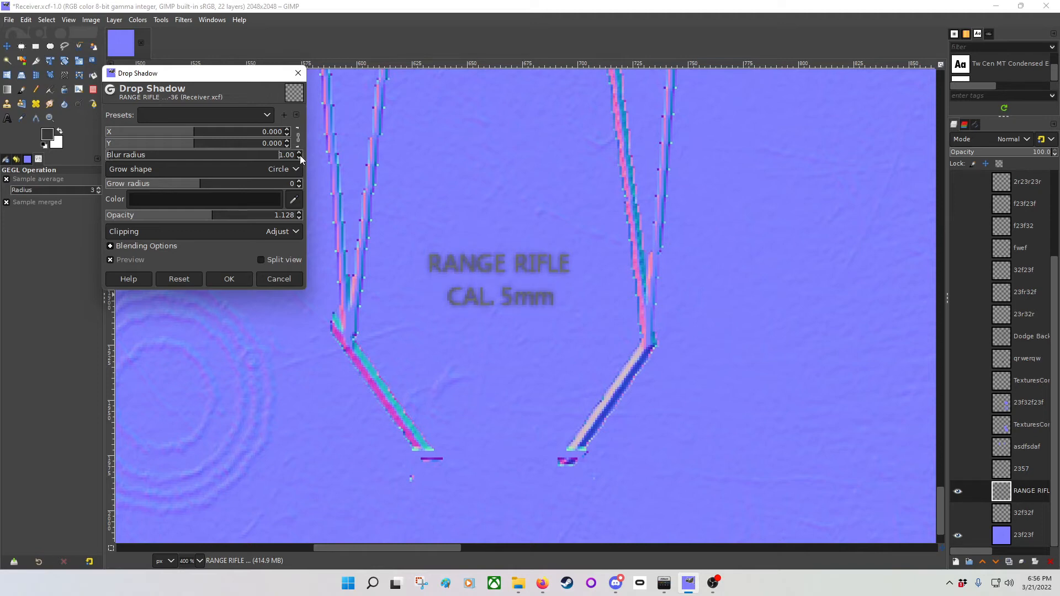
Set the shadow's blur radius to 0.5 and apply the drop shadow to the text
{"action": "left_click", "coordinate": [290, 156]}
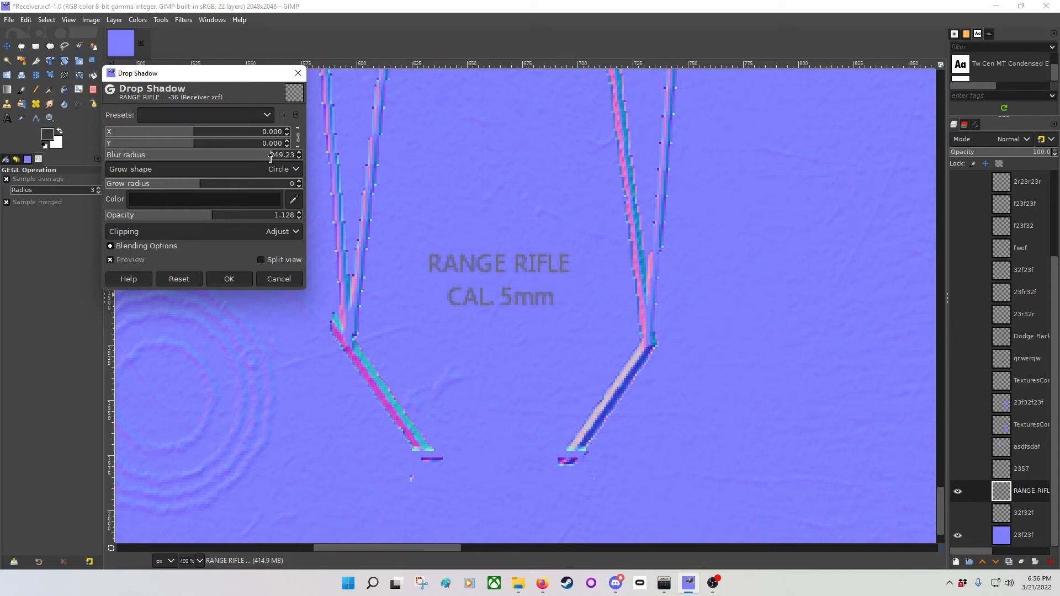
{"action": "double_click", "coordinate": [270, 158]}
{"action": "type", "text": "0.5"}
{"action": "key", "text": "Return"}
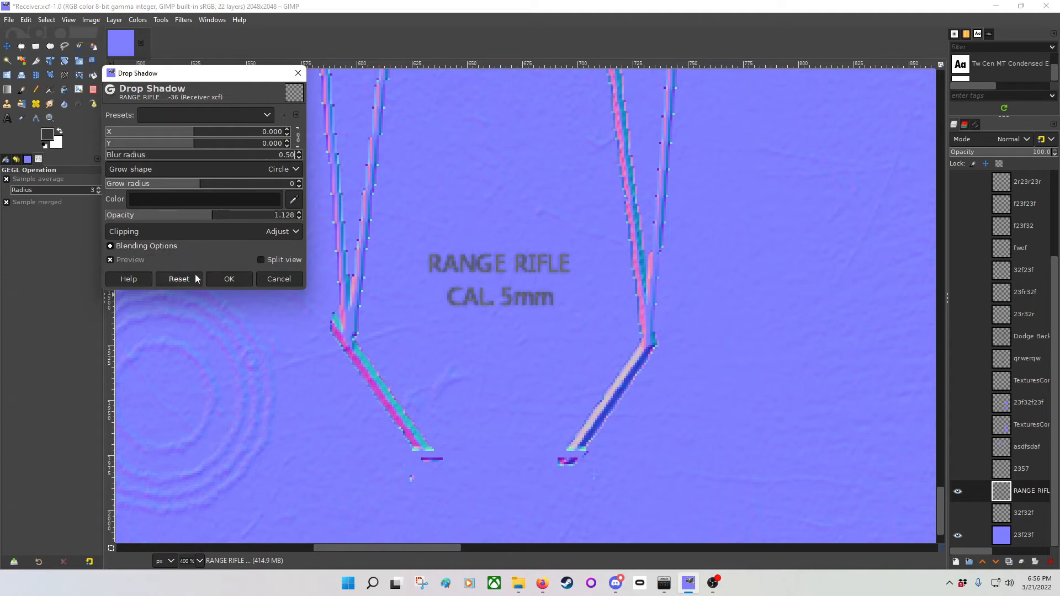
{"action": "left_click", "coordinate": [220, 279]}
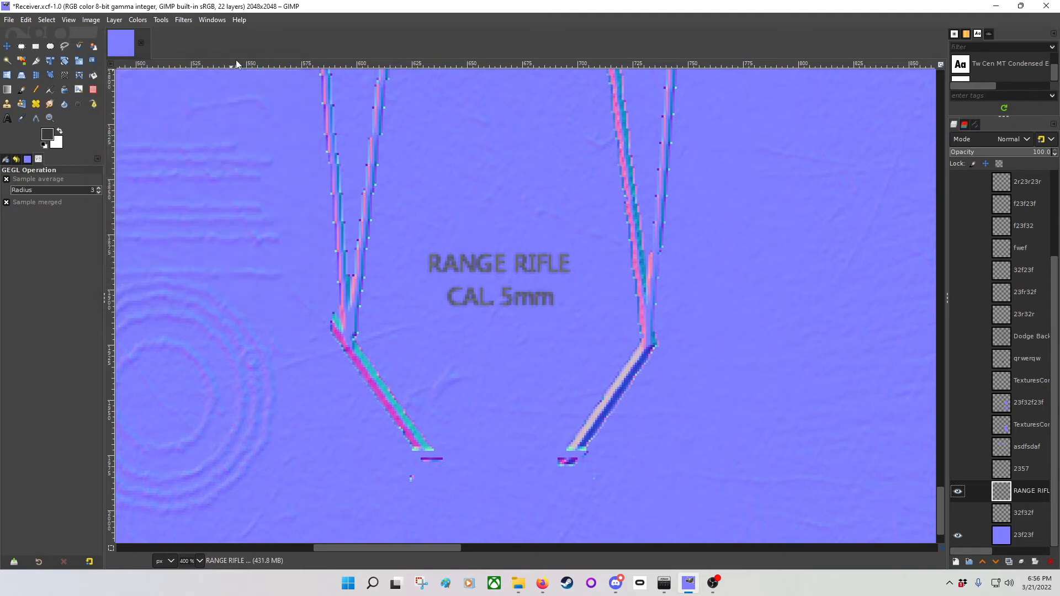
Try the Normalmap filter at a scale of 6 on the shadowed RANGE RIFLE text layer
{"action": "left_click", "coordinate": [182, 20]}
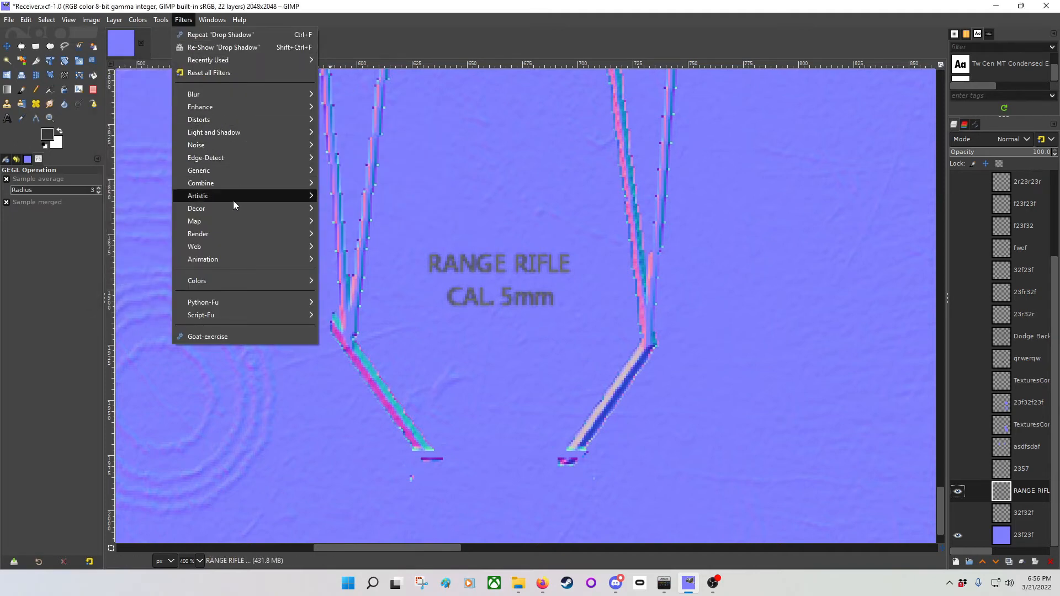
{"action": "mouse_move", "coordinate": [233, 221]}
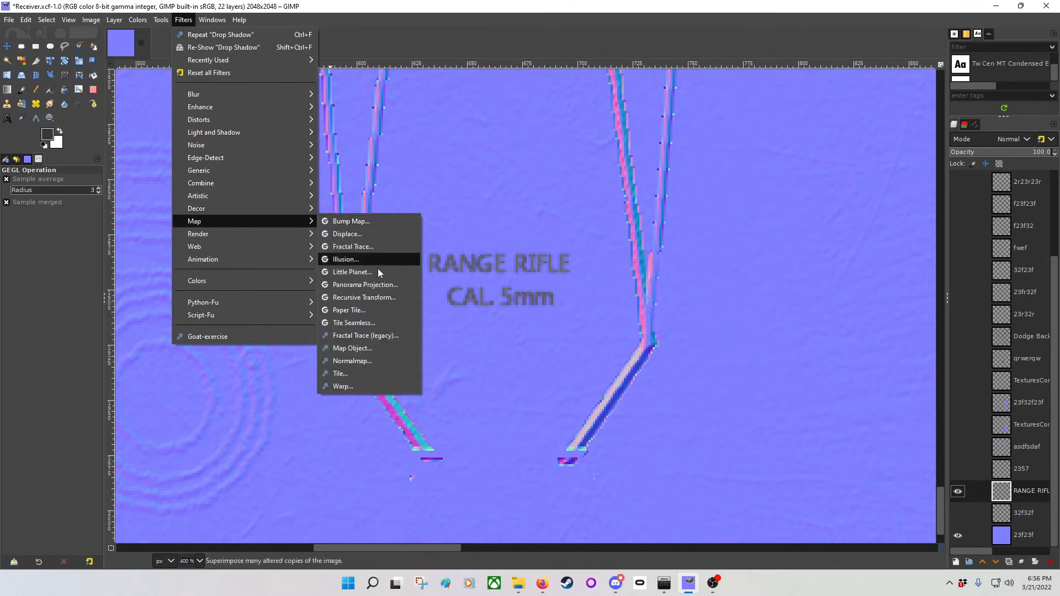
{"action": "left_click", "coordinate": [356, 362]}
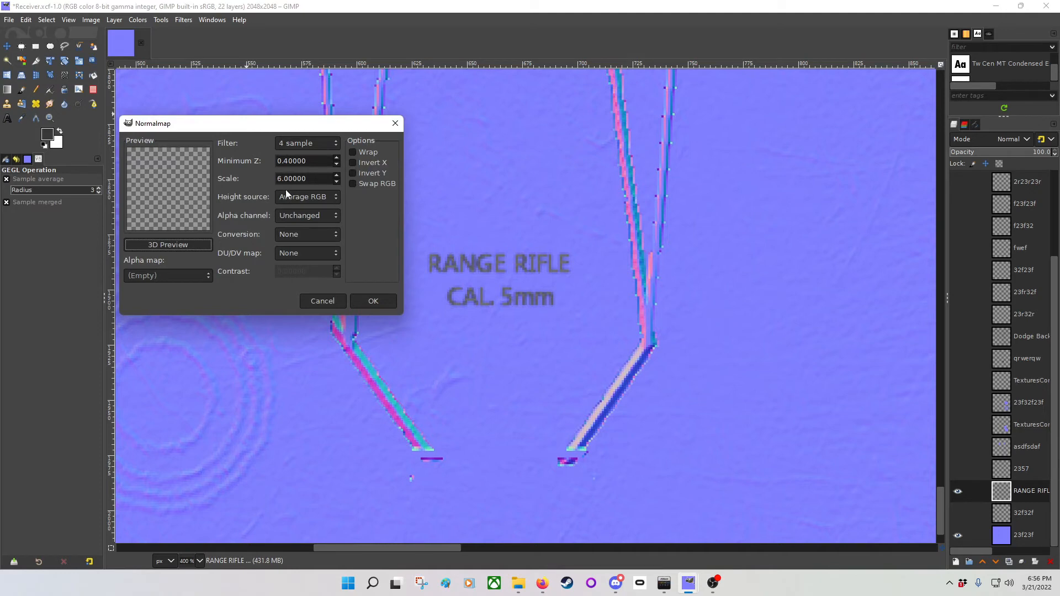
{"action": "left_click", "coordinate": [371, 302]}
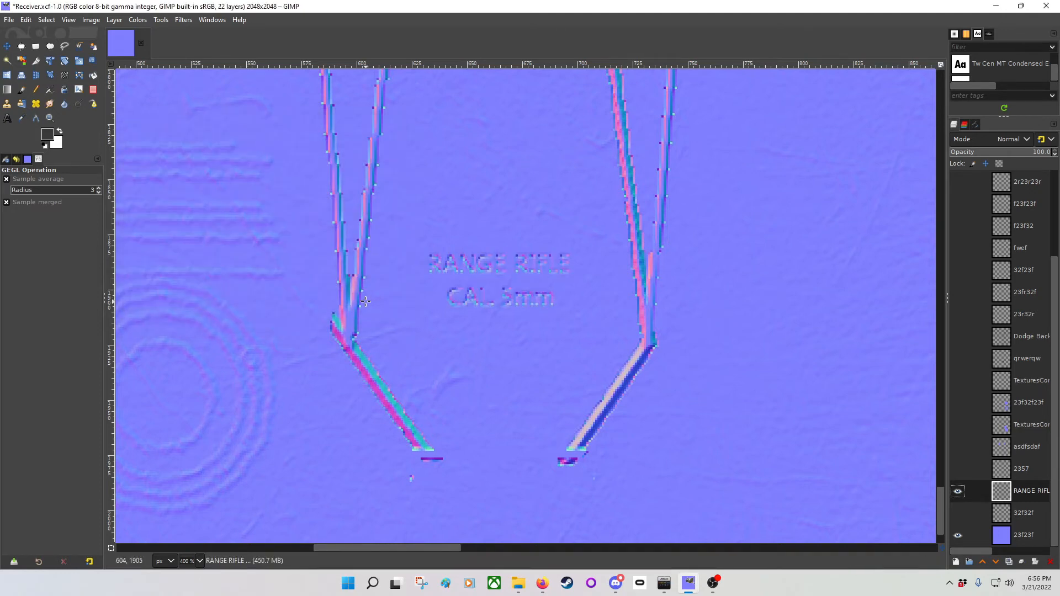
Apply the Normalmap filter to the RANGE RIFLE text layer with the scale set to -6
{"action": "left_click", "coordinate": [184, 20]}
{"action": "left_click", "coordinate": [197, 52]}
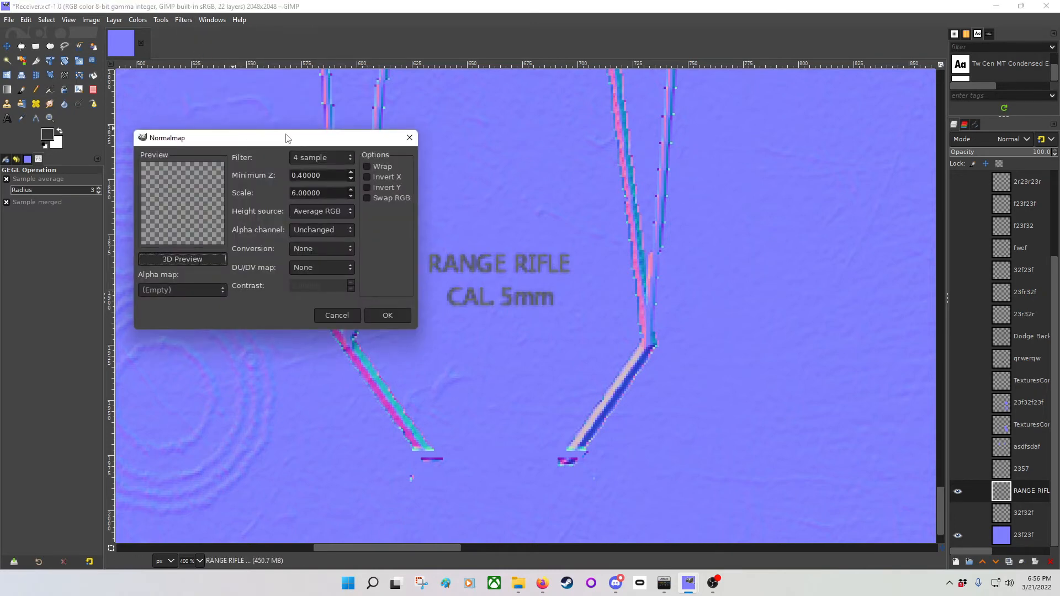
{"action": "left_click_drag", "start_coordinate": [289, 138], "coordinate": [260, 118]}
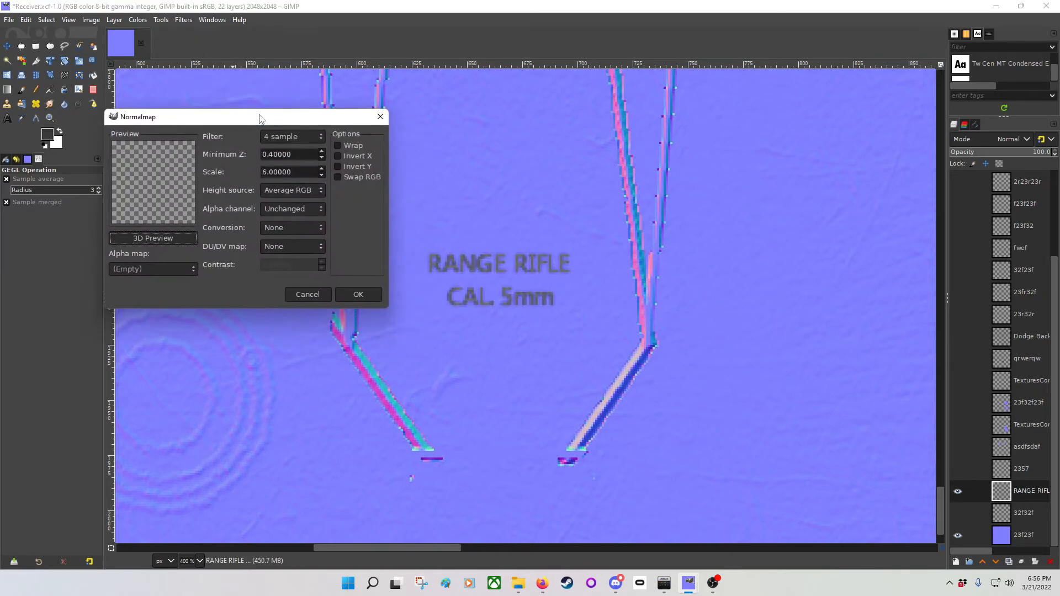
{"action": "left_click", "coordinate": [323, 175]}
{"action": "left_click", "coordinate": [323, 175]}
{"action": "left_click", "coordinate": [323, 175]}
{"action": "left_click", "coordinate": [323, 175]}
{"action": "left_click", "coordinate": [323, 175]}
{"action": "left_click", "coordinate": [323, 175]}
{"action": "left_click", "coordinate": [323, 175]}
{"action": "left_click", "coordinate": [323, 175]}
{"action": "left_click", "coordinate": [323, 175]}
{"action": "left_click", "coordinate": [323, 175]}
{"action": "left_click", "coordinate": [323, 175]}
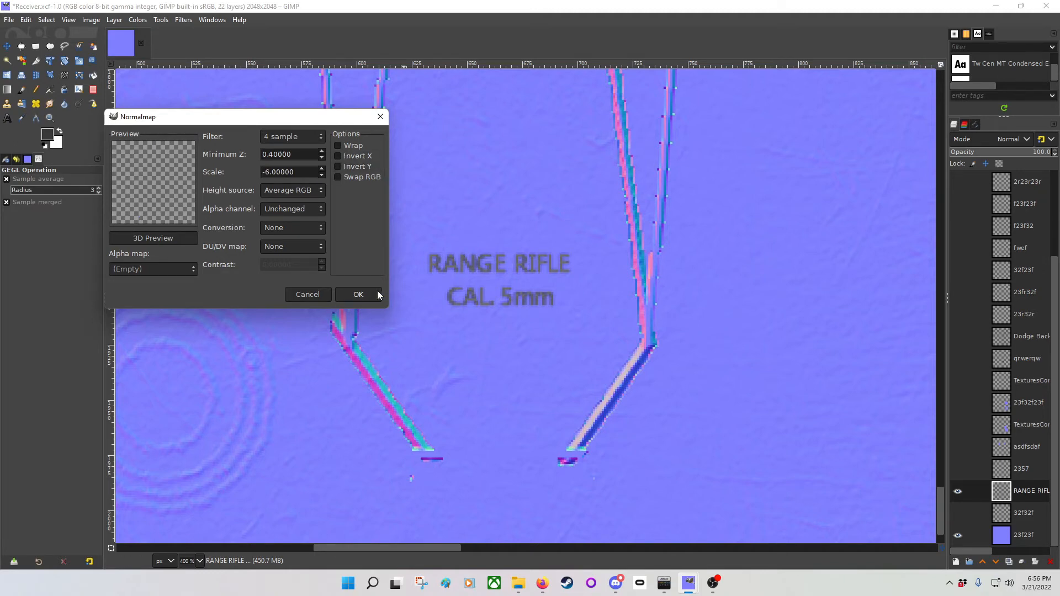
{"action": "left_click", "coordinate": [359, 292]}
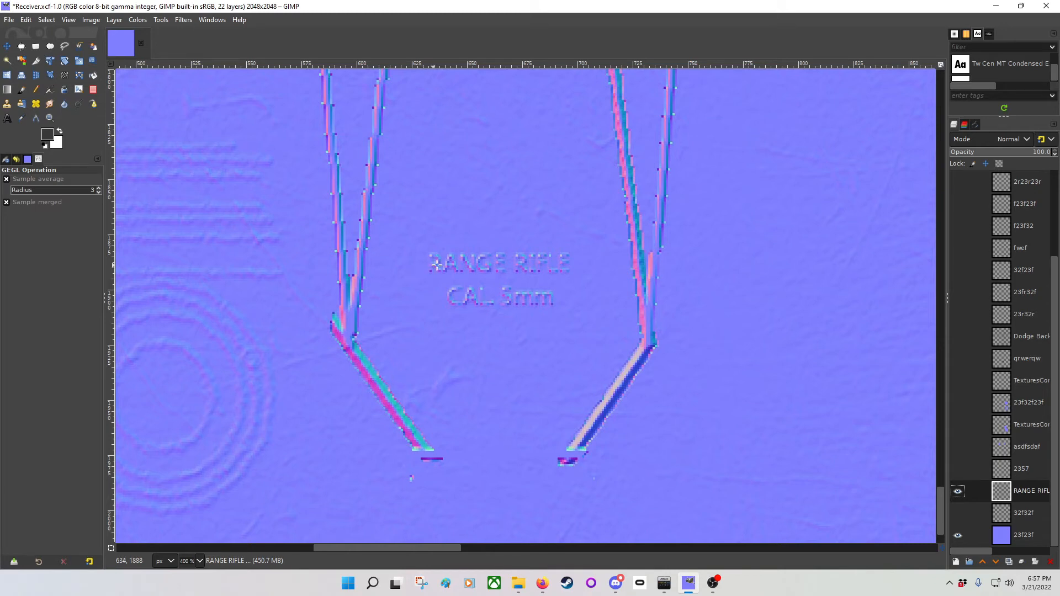
Export the finished normal map into the Texture Bases folder under the file name Receiver_n.dds
{"action": "scroll", "coordinate": [424, 265], "scroll_direction": "down", "scroll_amount": 6}
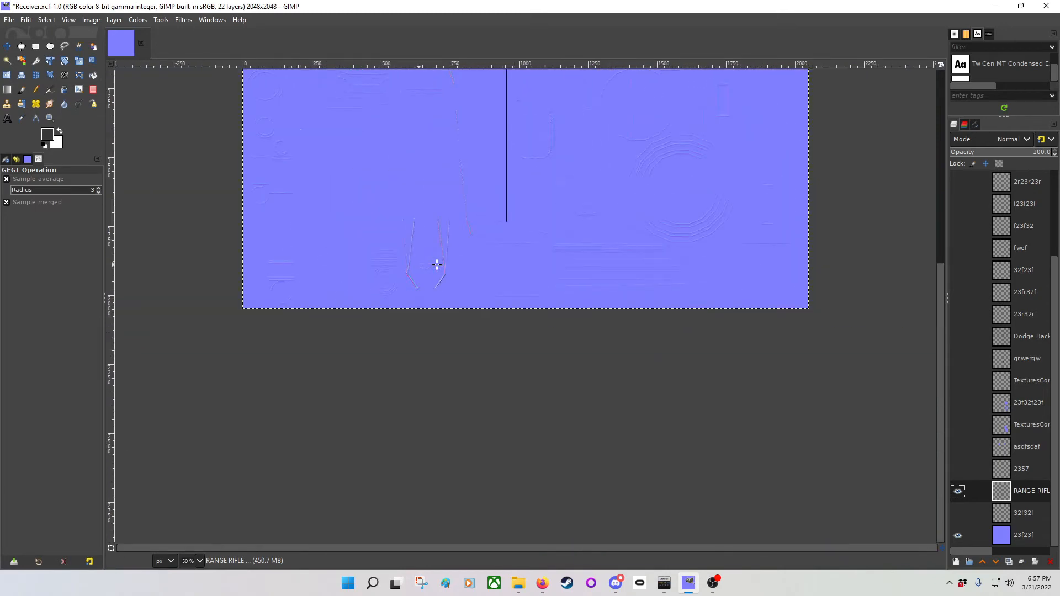
{"action": "left_click_drag", "start_coordinate": [485, 162], "coordinate": [433, 309]}
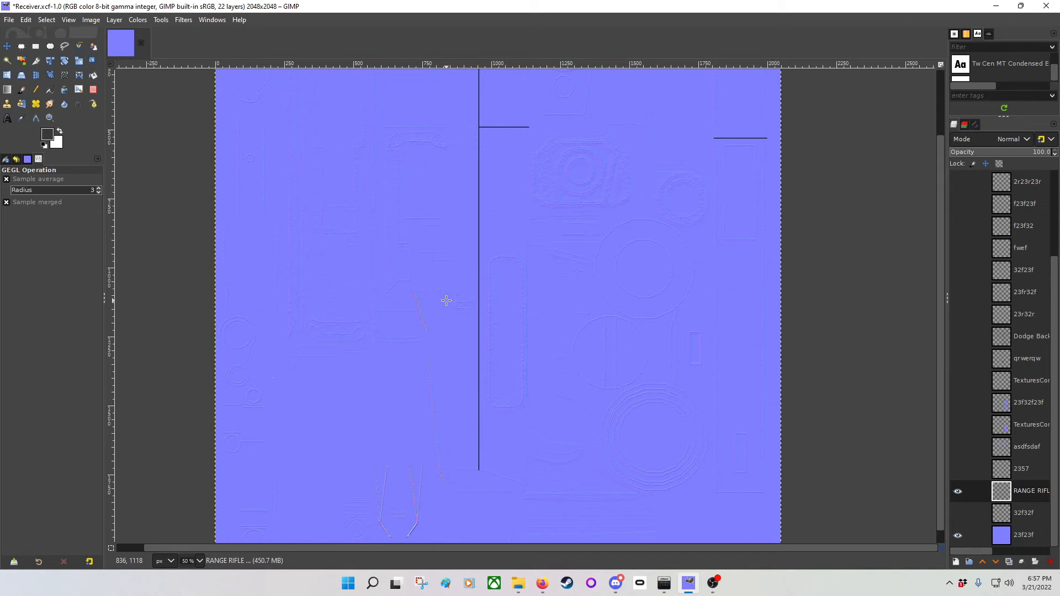
{"action": "left_click", "coordinate": [9, 20]}
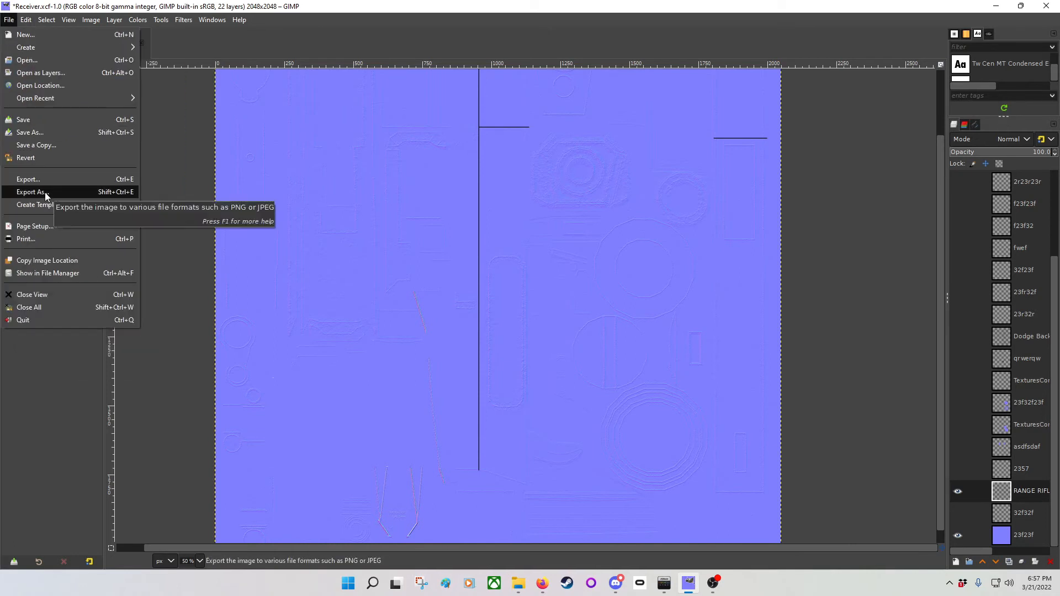
{"action": "left_click", "coordinate": [44, 193]}
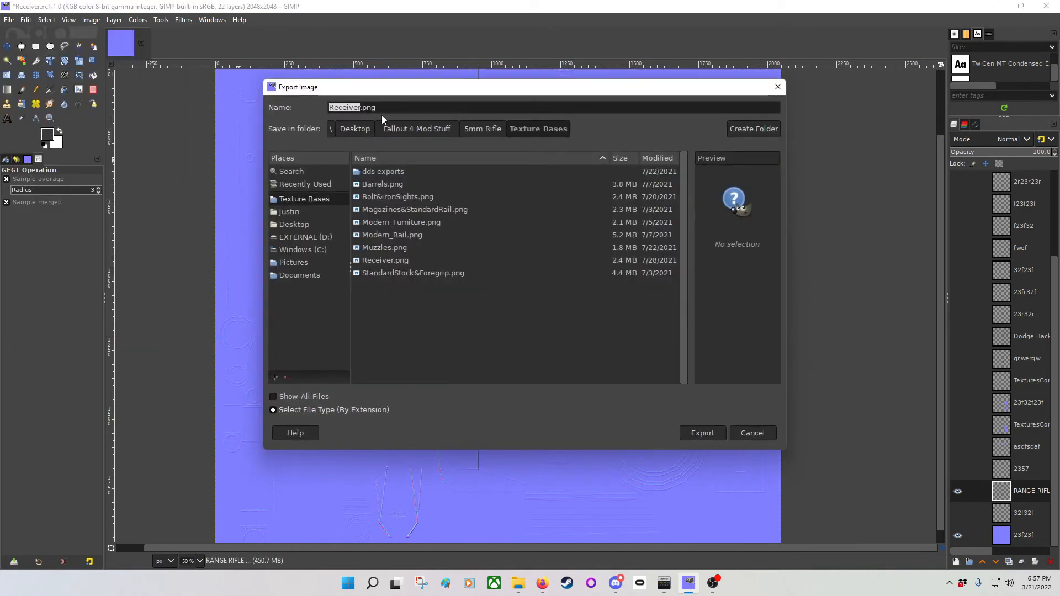
{"action": "key", "text": "Right"}
{"action": "type", "text": "_n."}
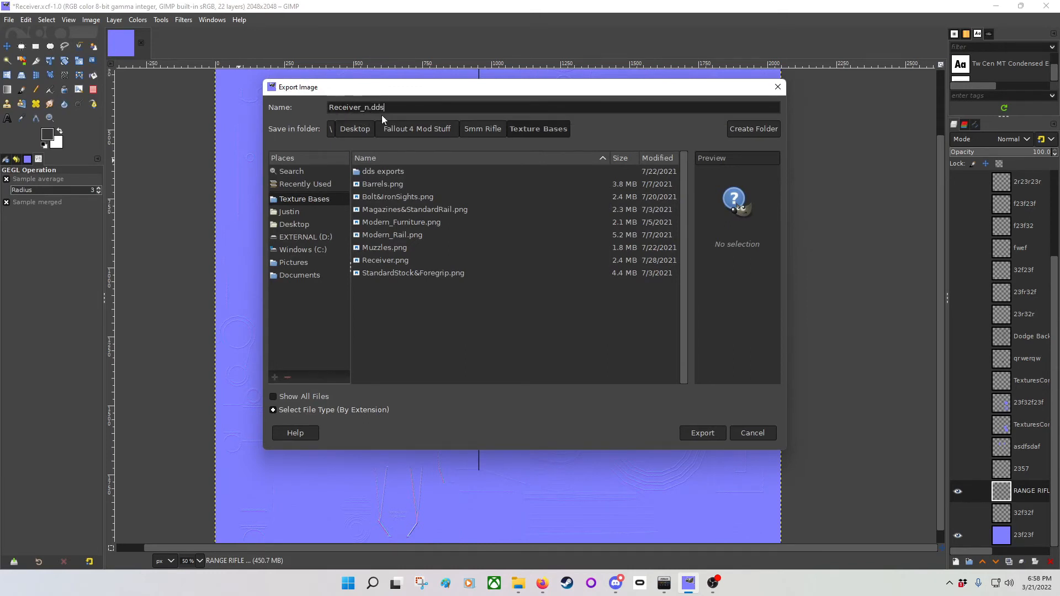
{"action": "type", "text": "dds"}
{"action": "key", "text": "Return"}
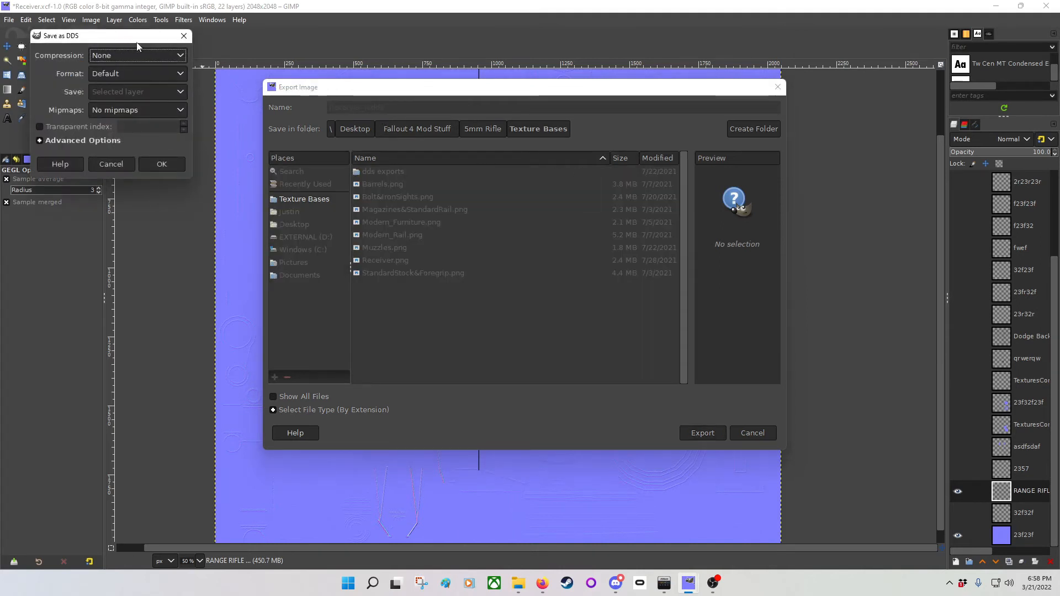
Set the DDS compression to BC5 / ATI2 (3Dc), choose Generate mipmaps, and complete the export
{"action": "left_click_drag", "start_coordinate": [127, 37], "coordinate": [354, 124]}
{"action": "left_click", "coordinate": [392, 138]}
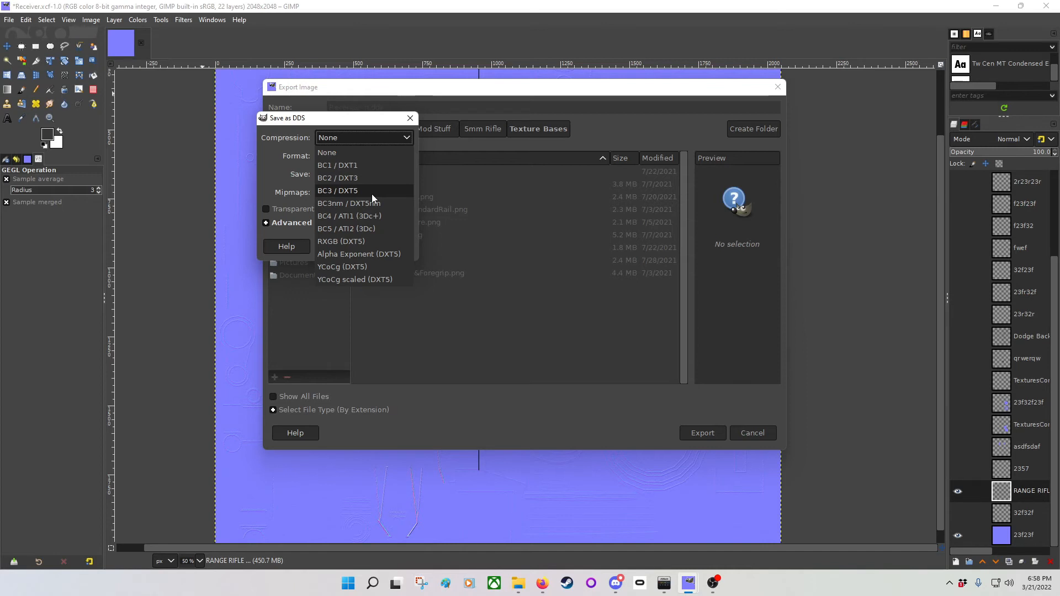
{"action": "left_click", "coordinate": [372, 228]}
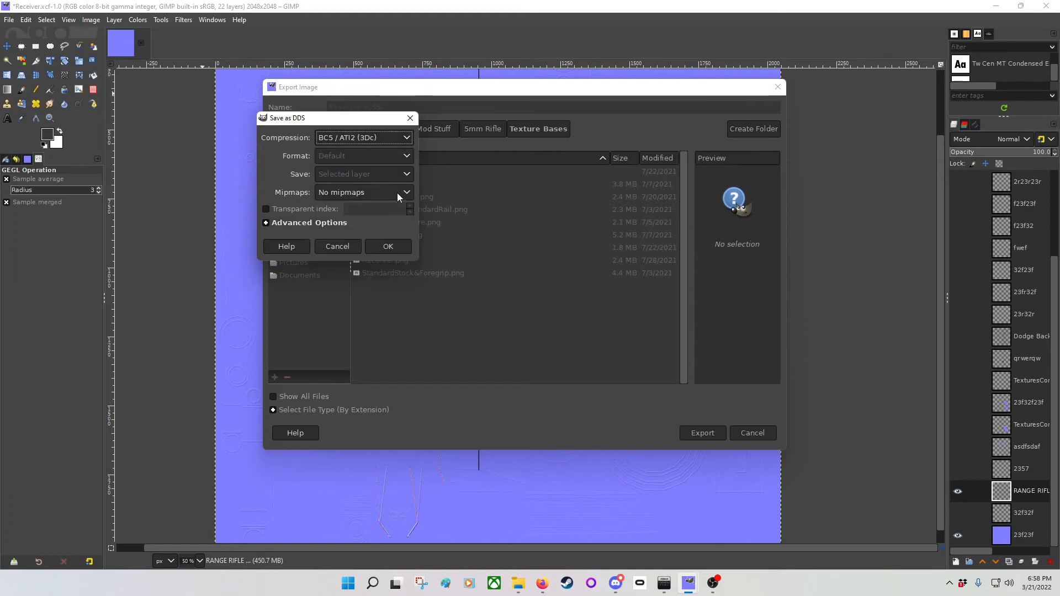
{"action": "left_click", "coordinate": [397, 194]}
{"action": "left_click", "coordinate": [376, 220]}
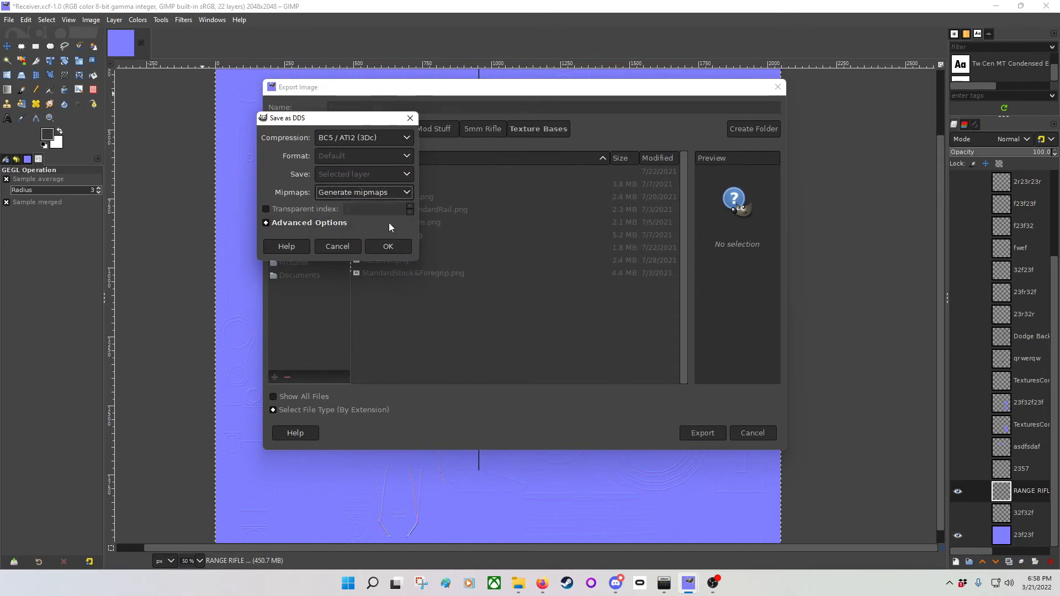
{"action": "left_click_drag", "start_coordinate": [387, 118], "coordinate": [380, 122]}
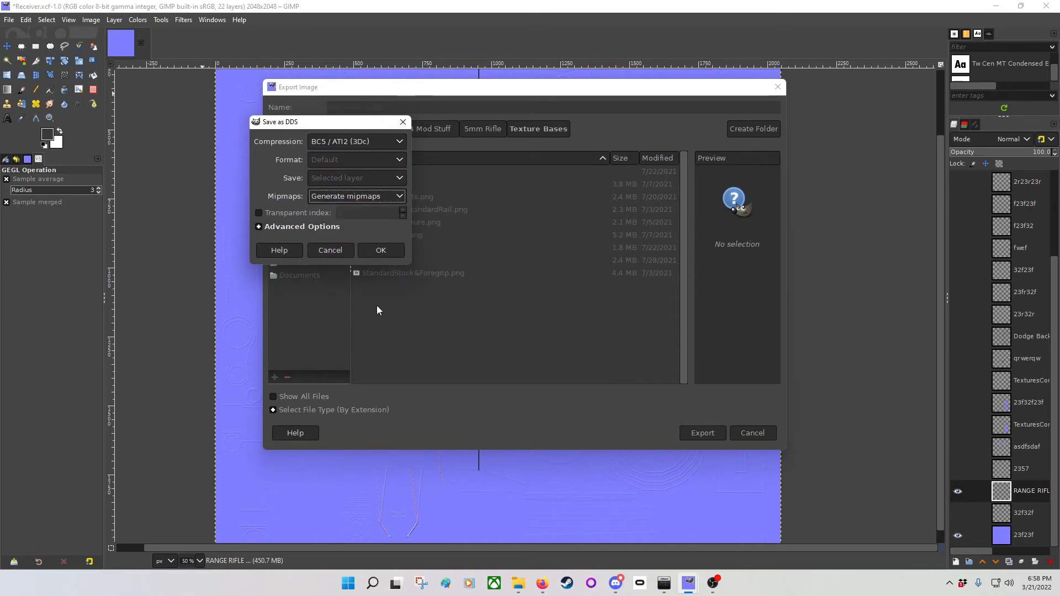
{"action": "left_click", "coordinate": [383, 251]}
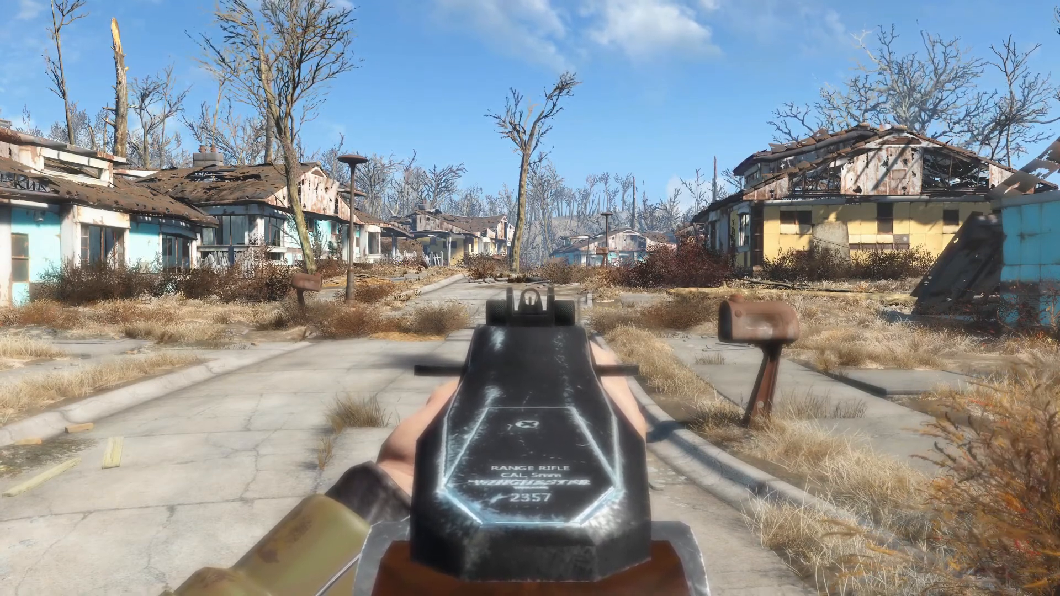
{"action": "key", "text": "Tab"}
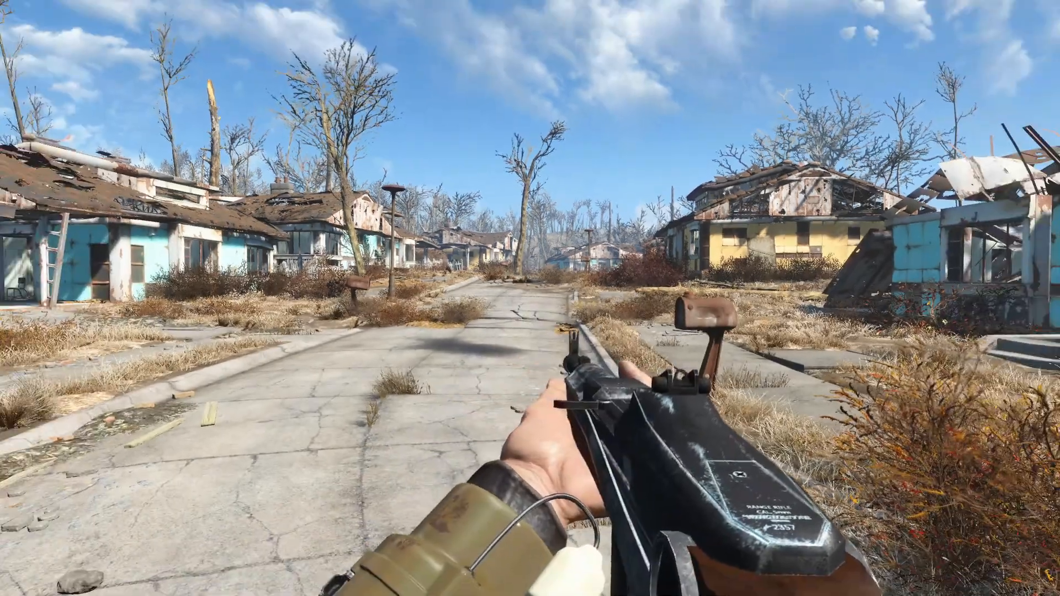
{"action": "key", "text": "Tab"}
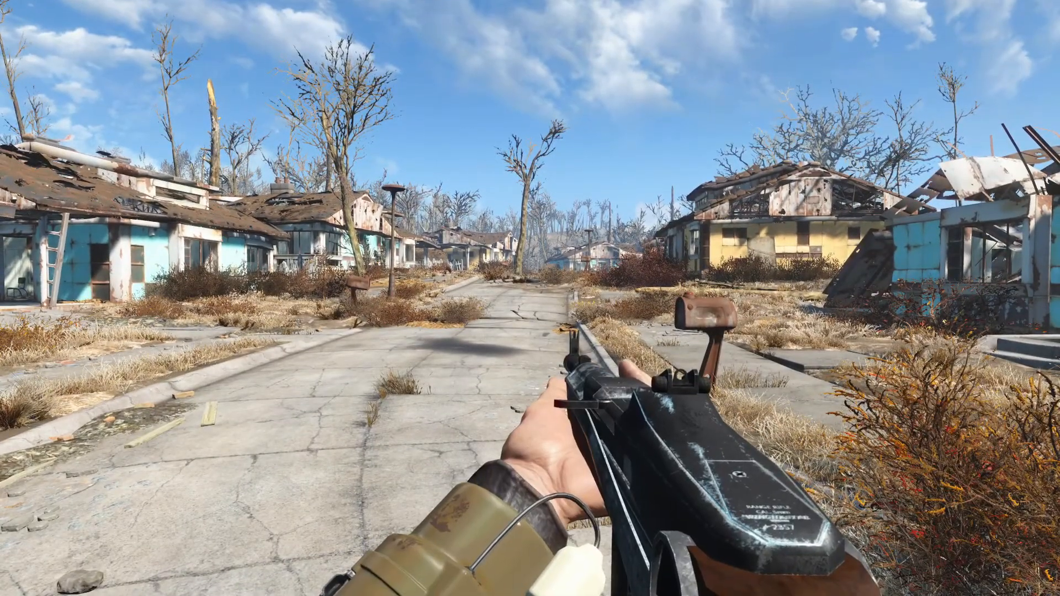
{"action": "key", "text": "Return"}
{"action": "key", "text": "grave"}
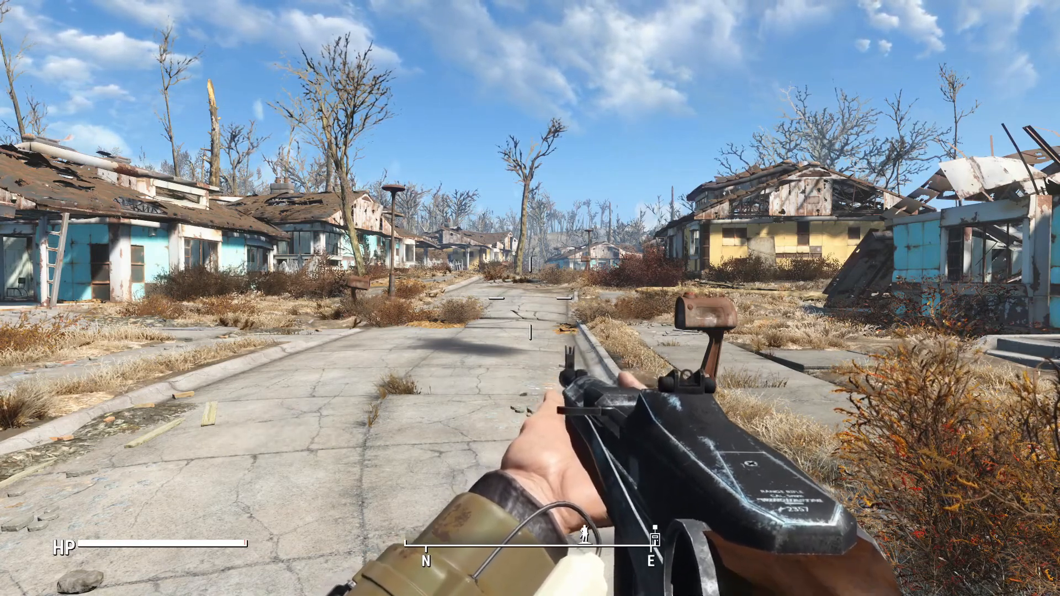
In Fallout 4, inspect the Marksman's Range Rifle from the weapons inventory, examining the receiver's surface up close and from another angle
{"action": "key", "text": "Tab"}
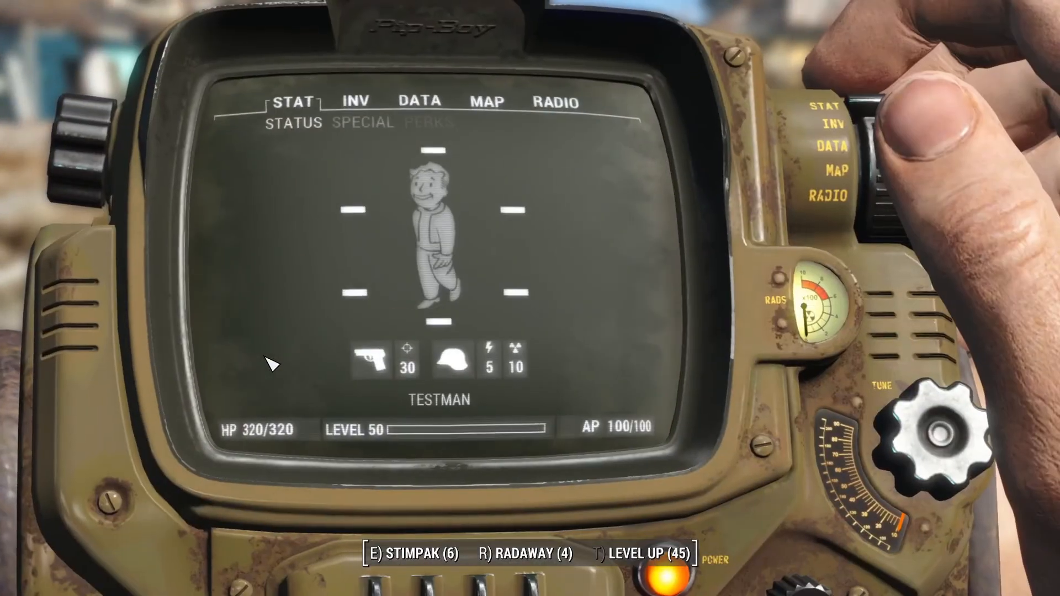
{"action": "left_click", "coordinate": [359, 101]}
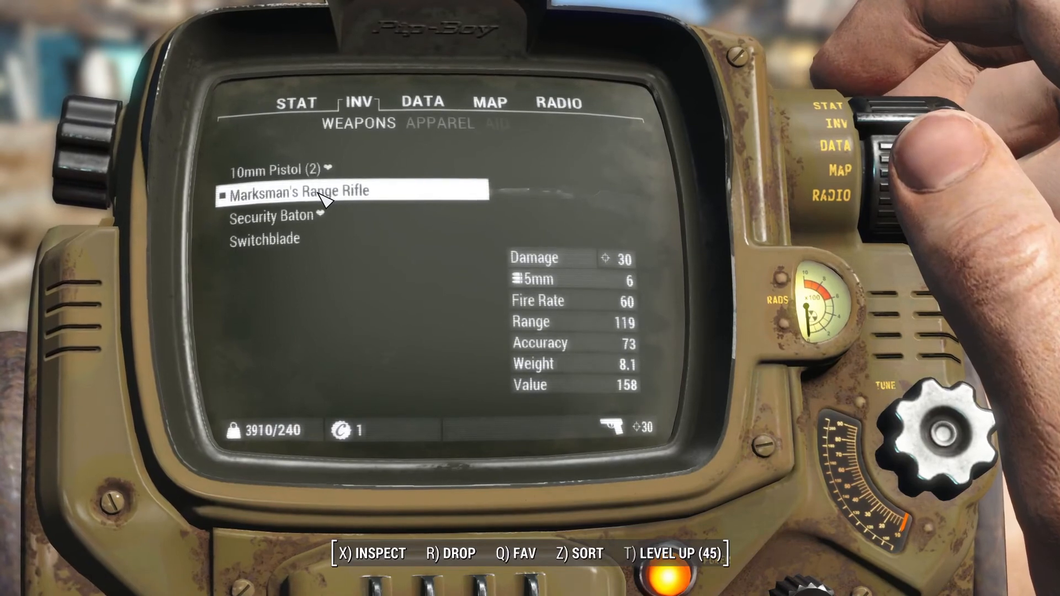
{"action": "key", "text": "x"}
{"action": "scroll", "coordinate": [414, 270], "scroll_direction": "up", "scroll_amount": 6}
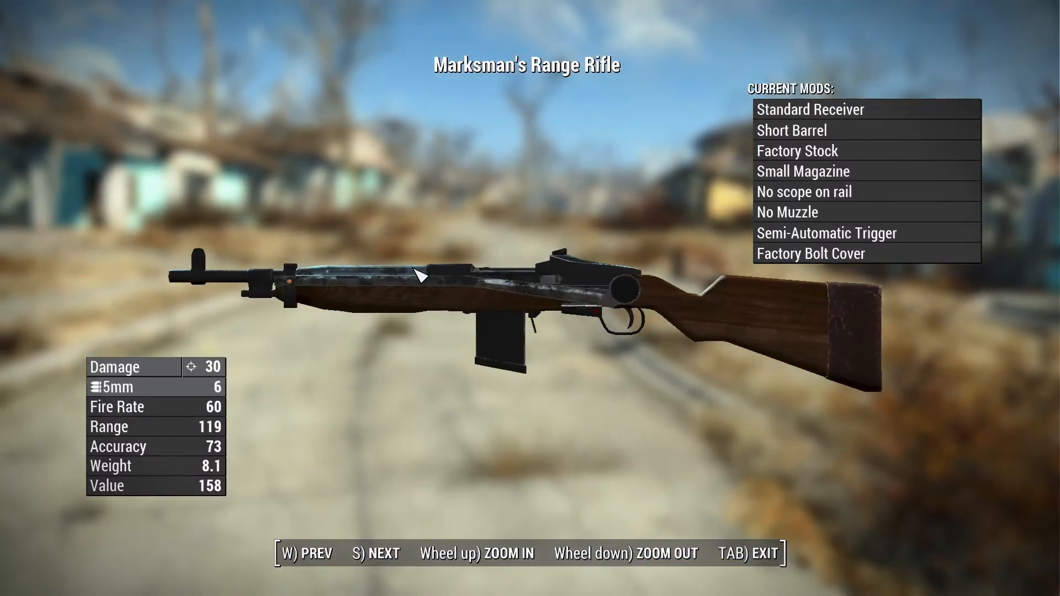
{"action": "scroll", "coordinate": [415, 270], "scroll_direction": "up", "scroll_amount": 5}
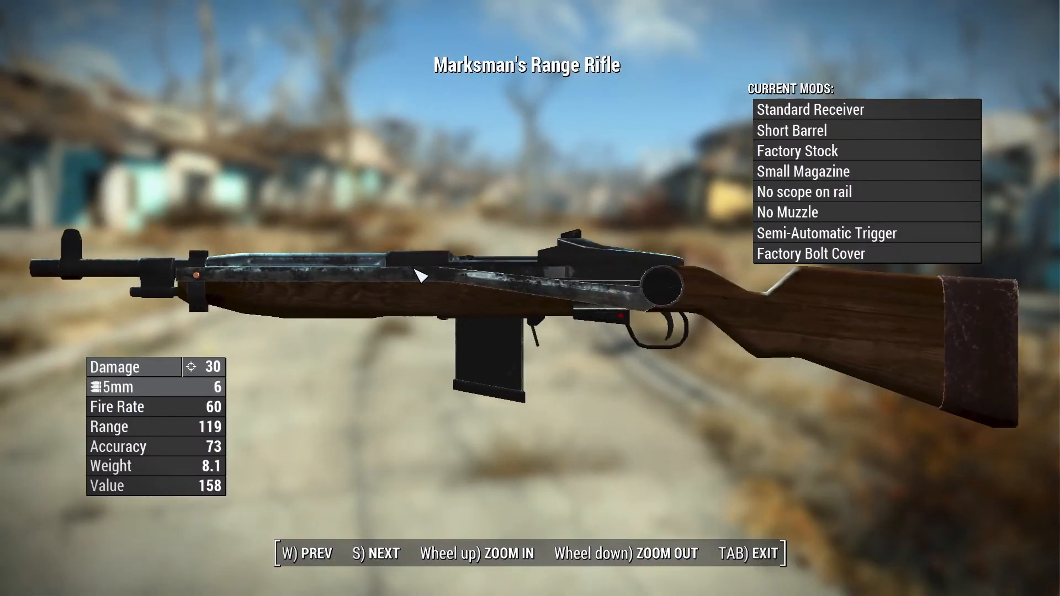
{"action": "scroll", "coordinate": [415, 270], "scroll_direction": "up", "scroll_amount": 1}
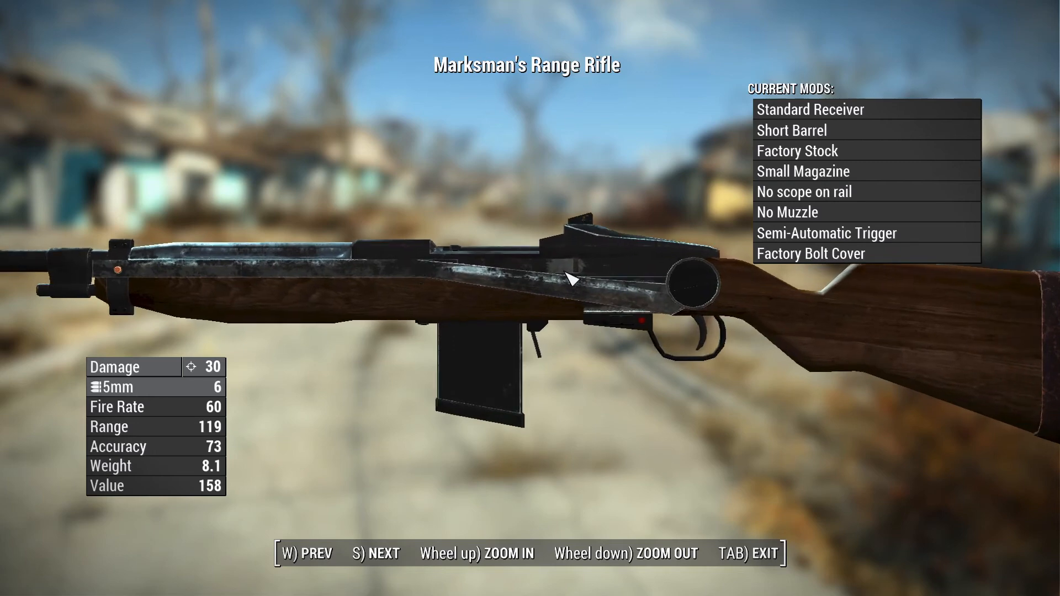
{"action": "left_click_drag", "start_coordinate": [572, 279], "coordinate": [409, 319]}
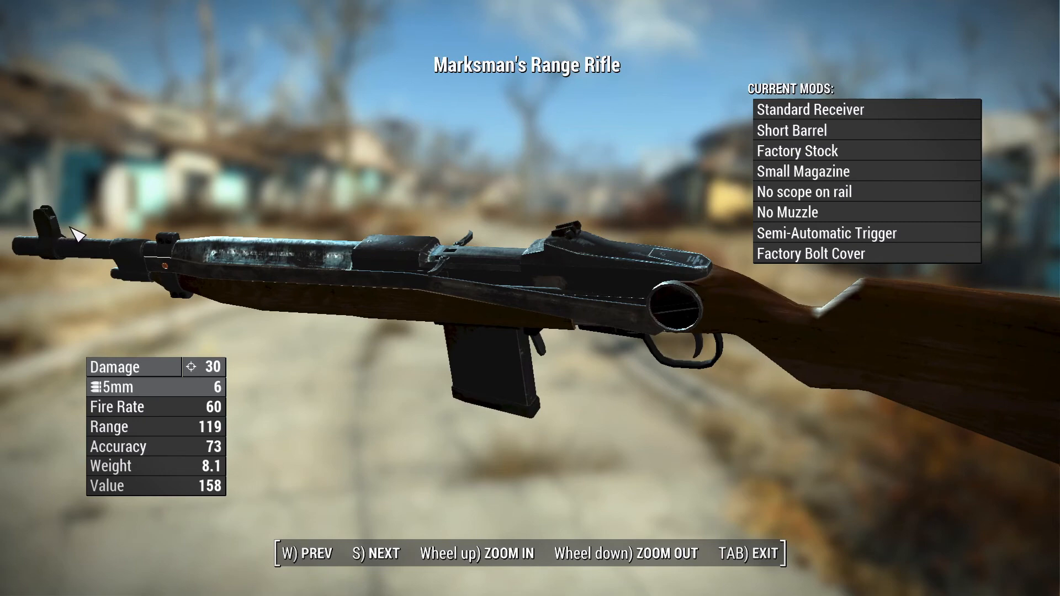
{"action": "key", "text": "Tab"}
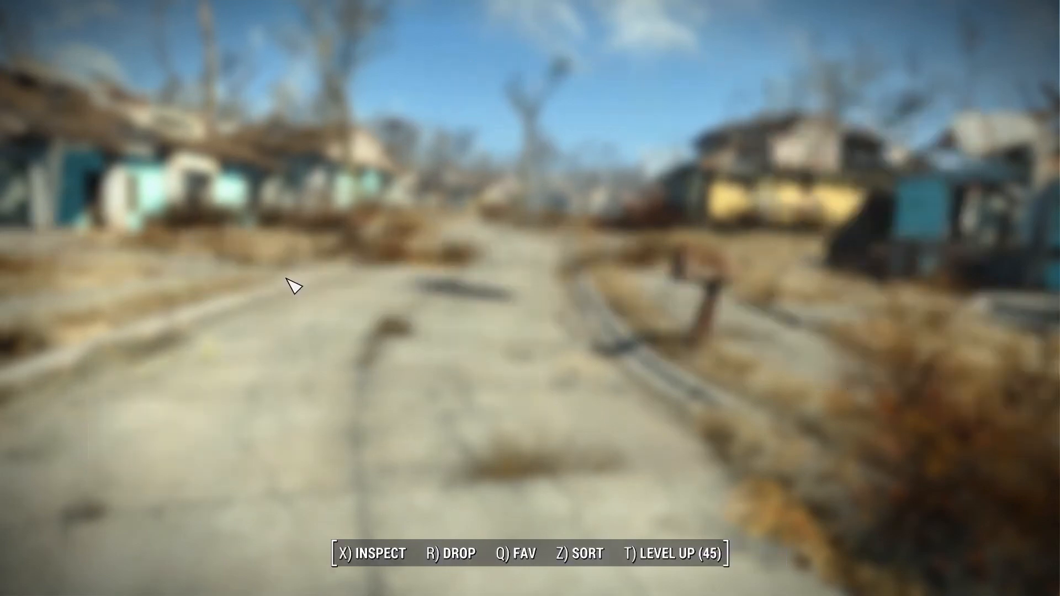
{"action": "key", "text": "Tab"}
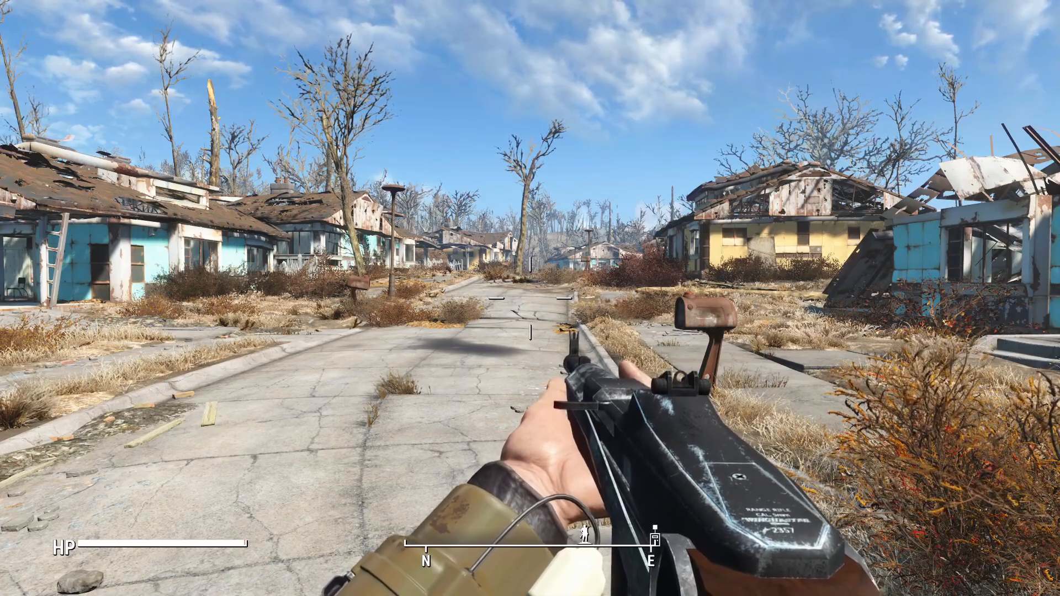
{"action": "key", "text": "Escape"}
{"action": "key", "text": "Return"}
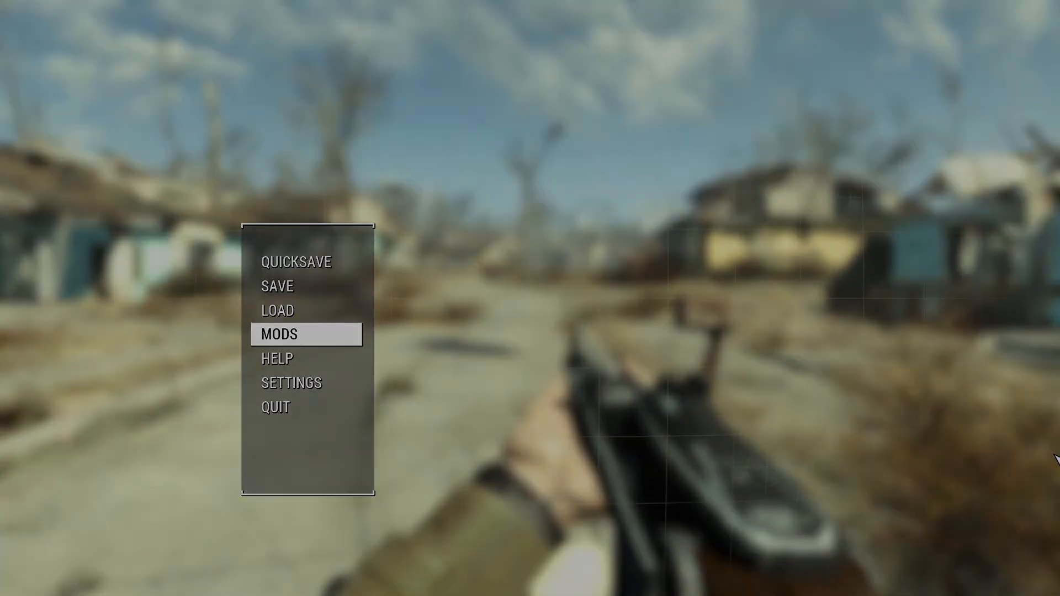